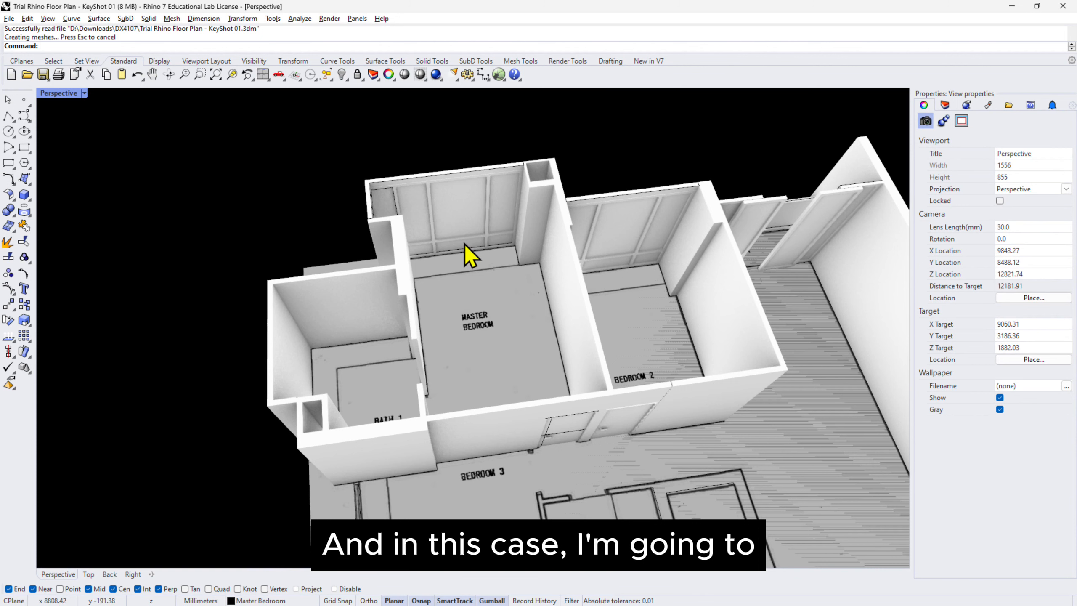
Show all four viewports, select the Master Bedroom walls, windows and door in the floor plan, and copy them to the clipboard.
key("ctrl")
key("ctrl")
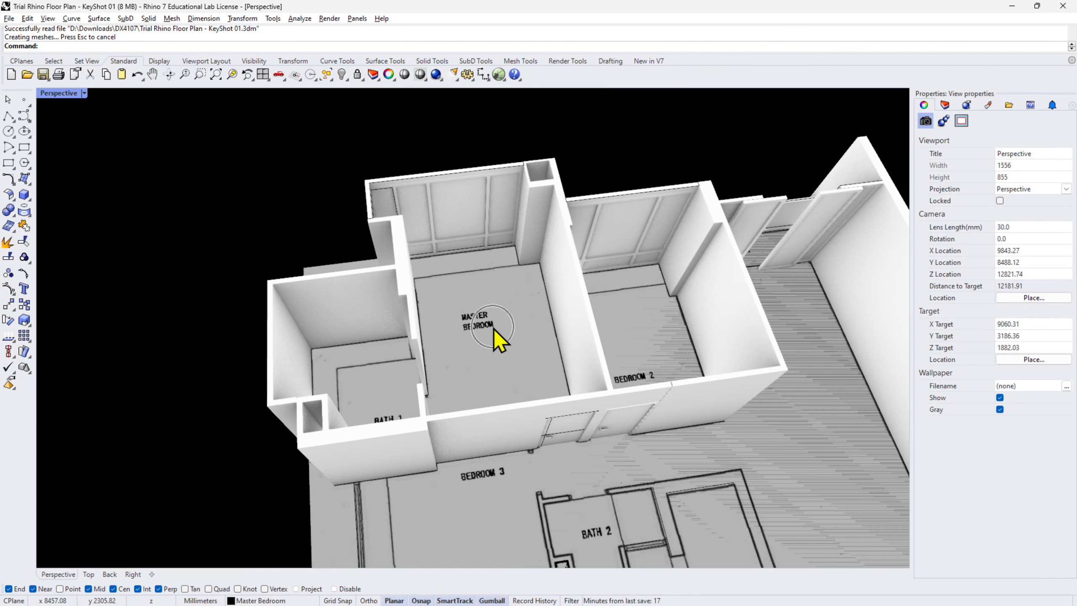
double_click(60, 93)
right_click_drag(394, 222, 457, 185)
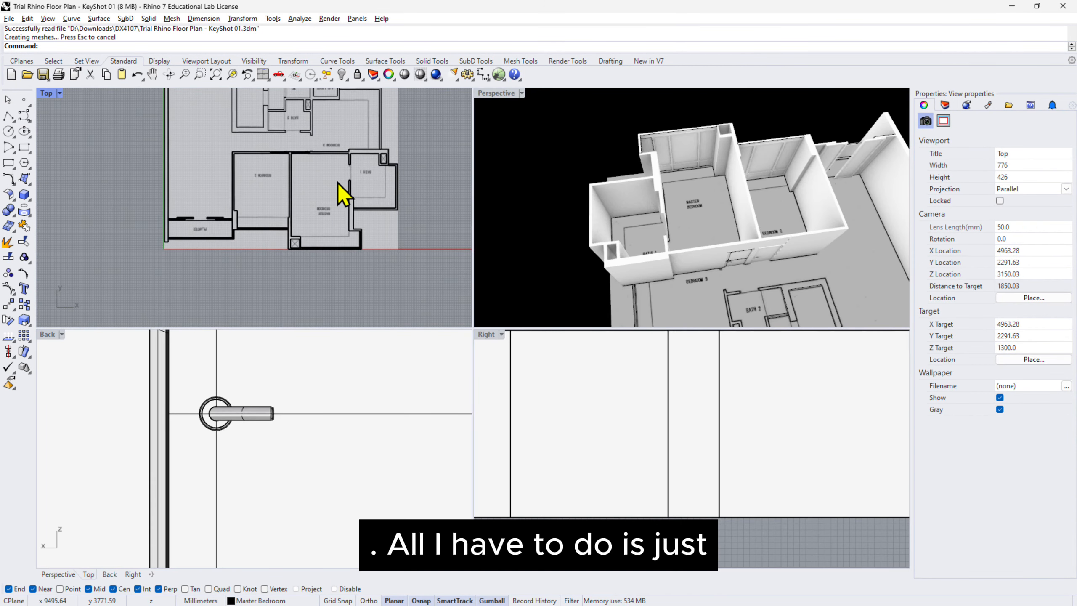
scroll(345, 192, "up", 4)
right_click_drag(397, 245, 340, 244)
left_click_drag(200, 121, 323, 296)
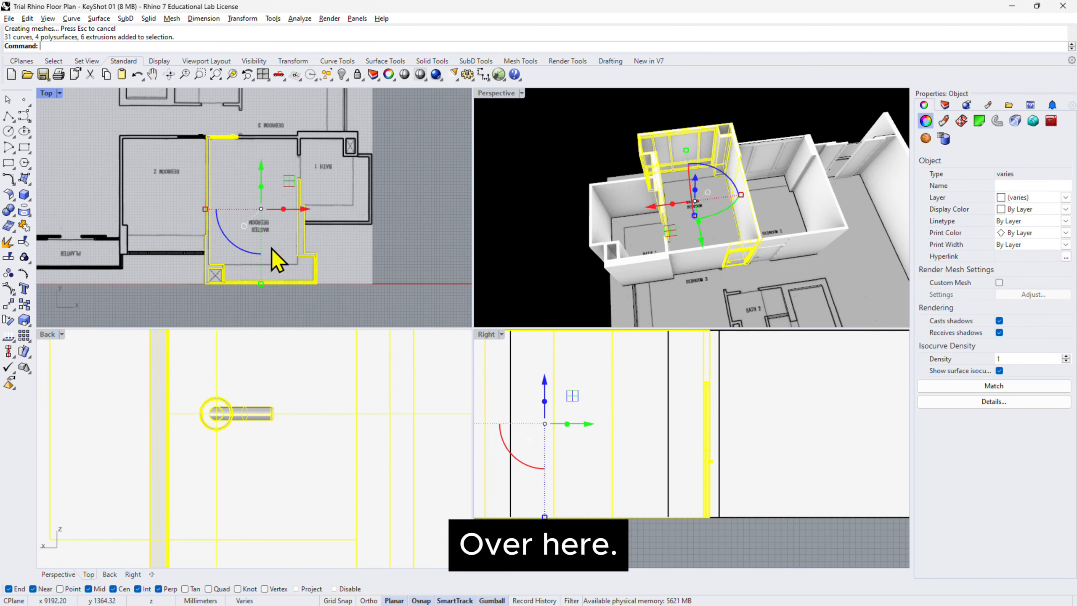
scroll(272, 152, "up", 3)
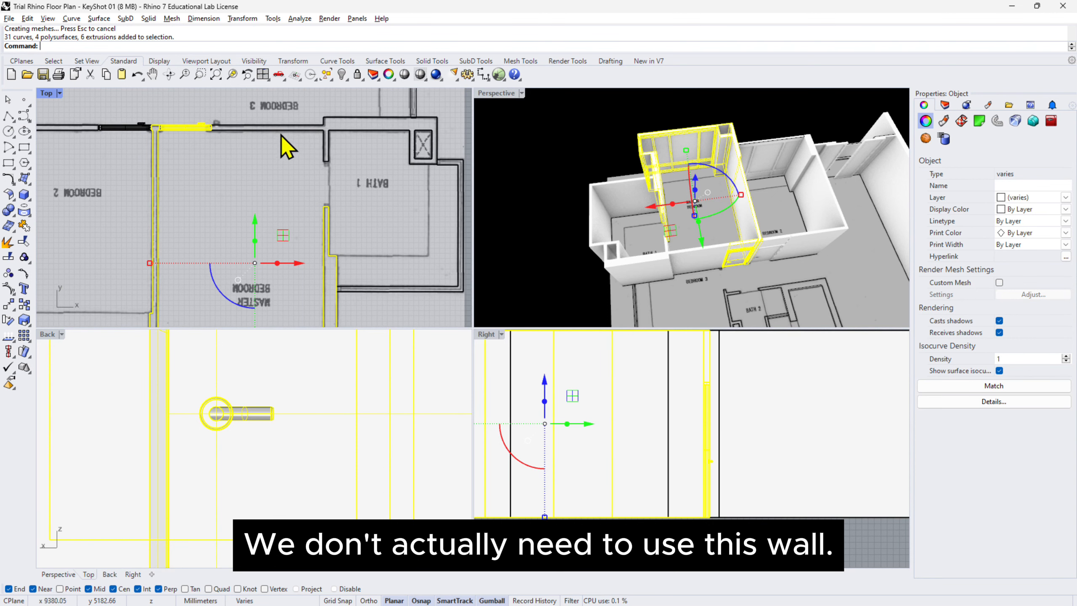
scroll(292, 140, "down", 2)
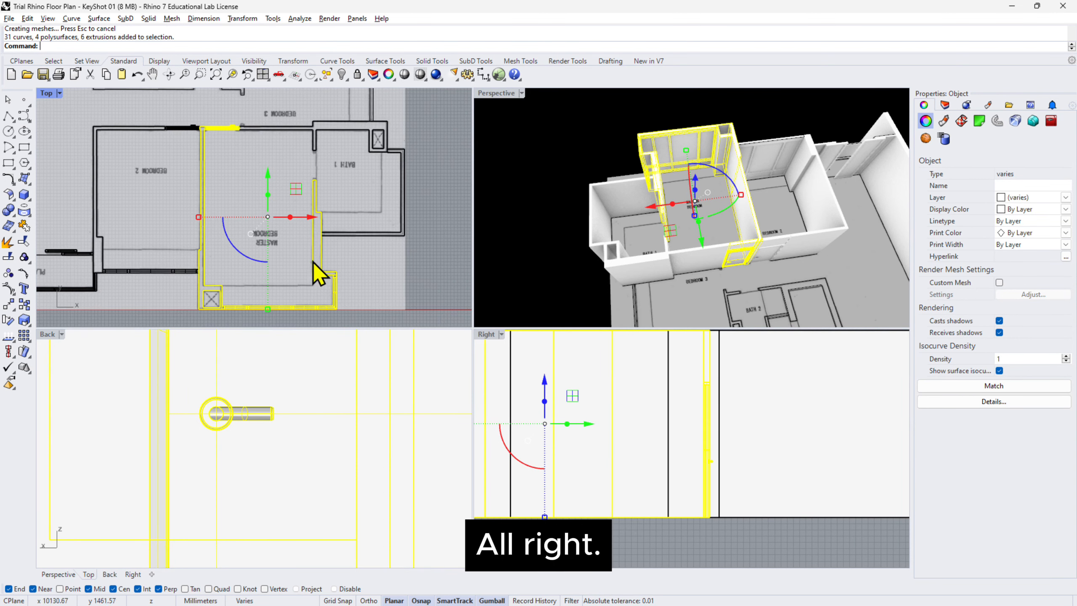
key("ctrl+c")
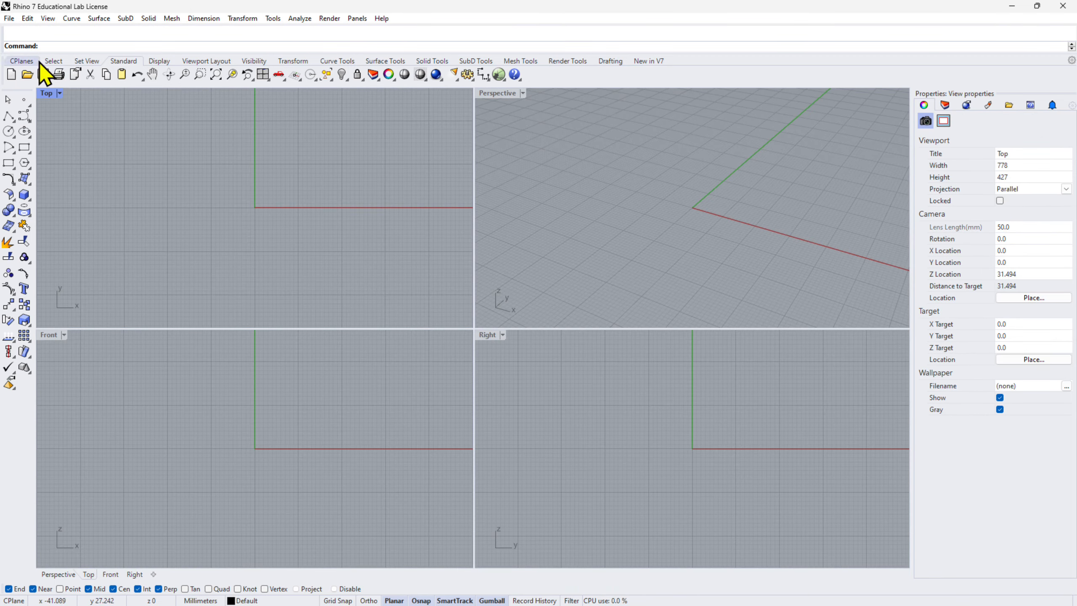
Create a new model from the Large Objects - Millimeters template.
left_click(9, 18)
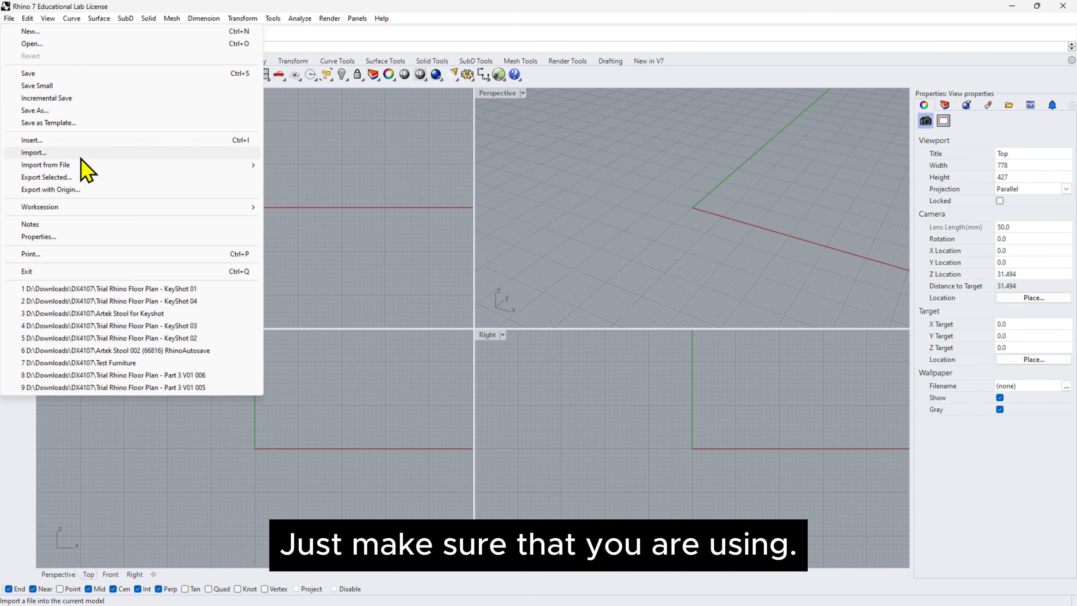
left_click(65, 30)
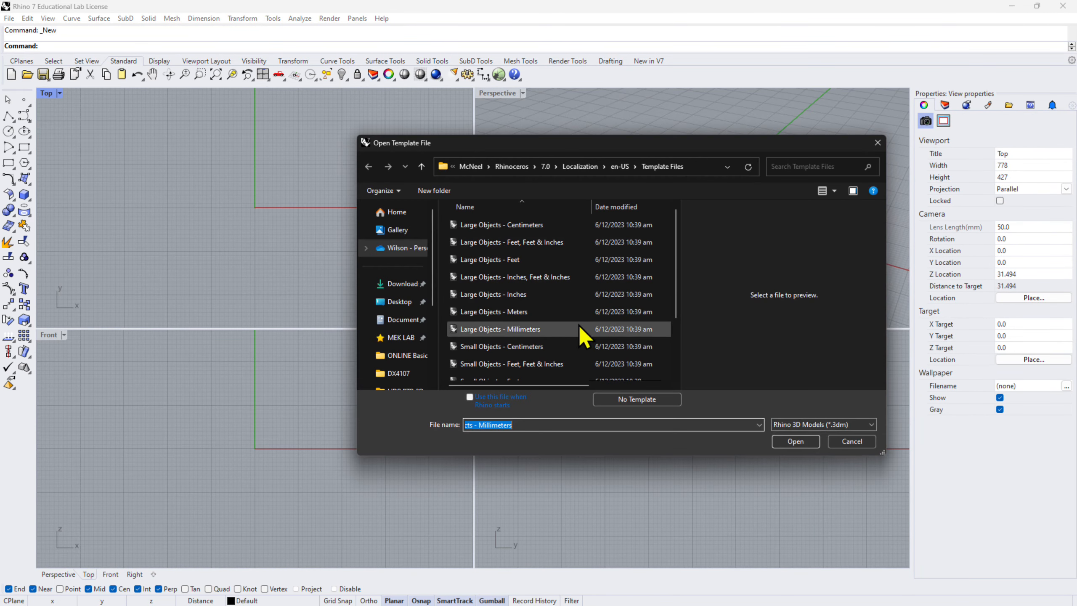
left_click(583, 331)
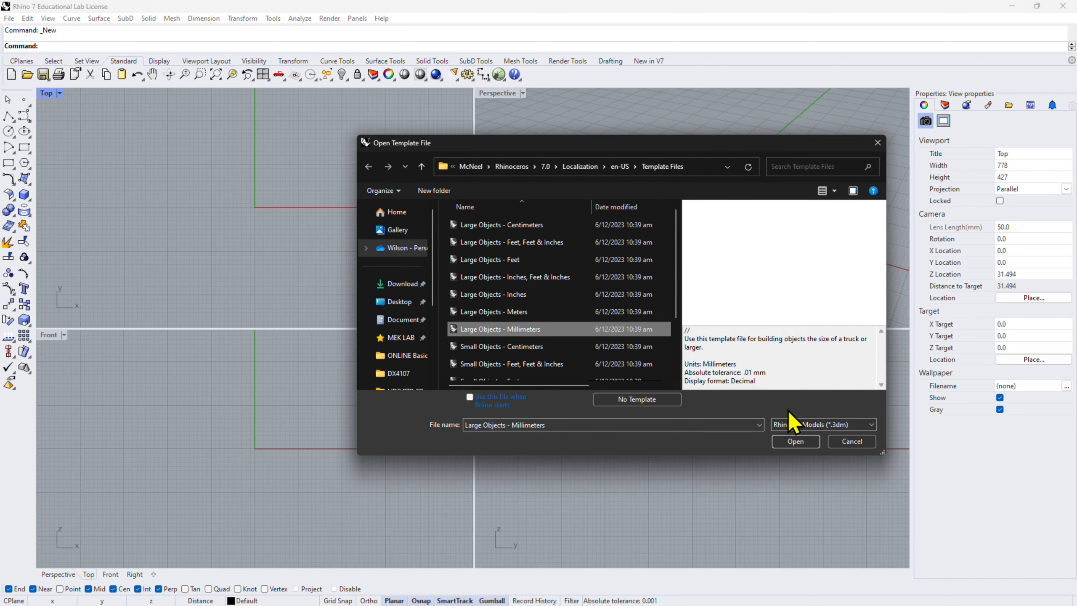
left_click(795, 441)
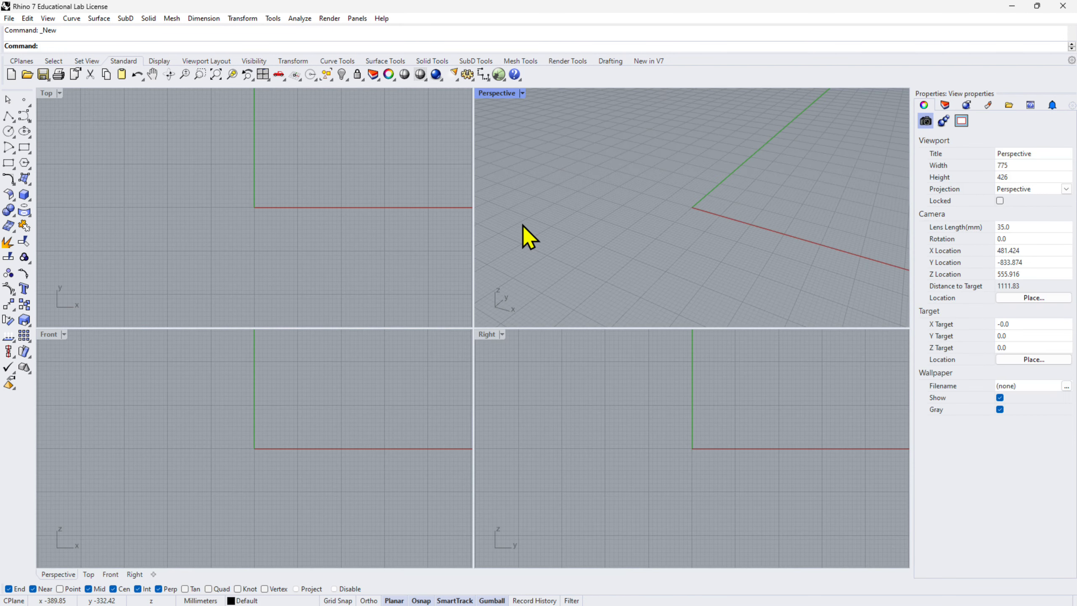
Paste the copied bedroom geometry and show it in the default four viewports with a shaded perspective view.
key("ctrl+v")
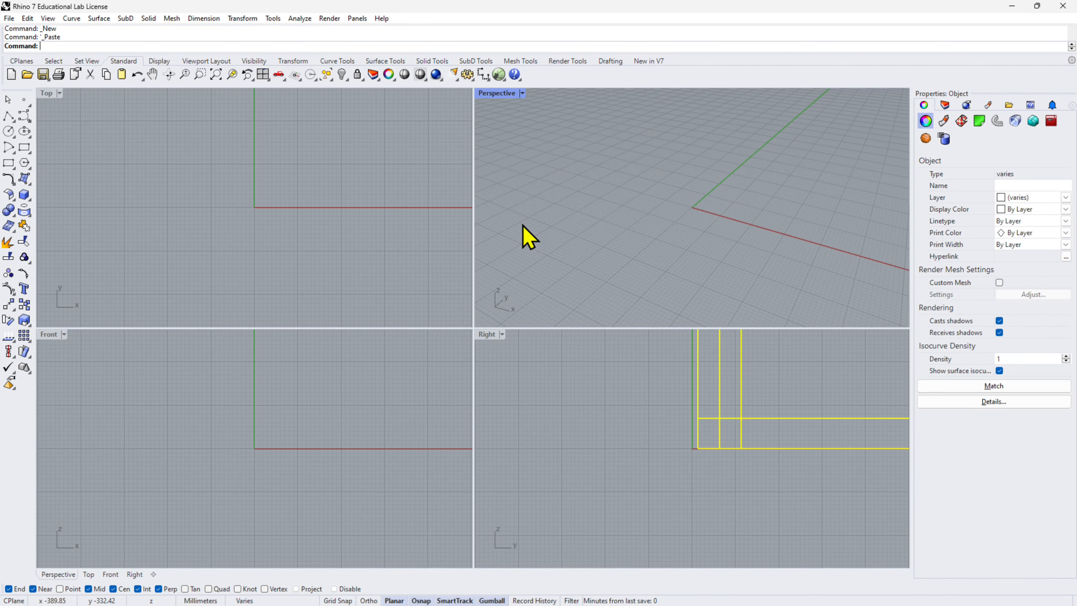
right_click(263, 74)
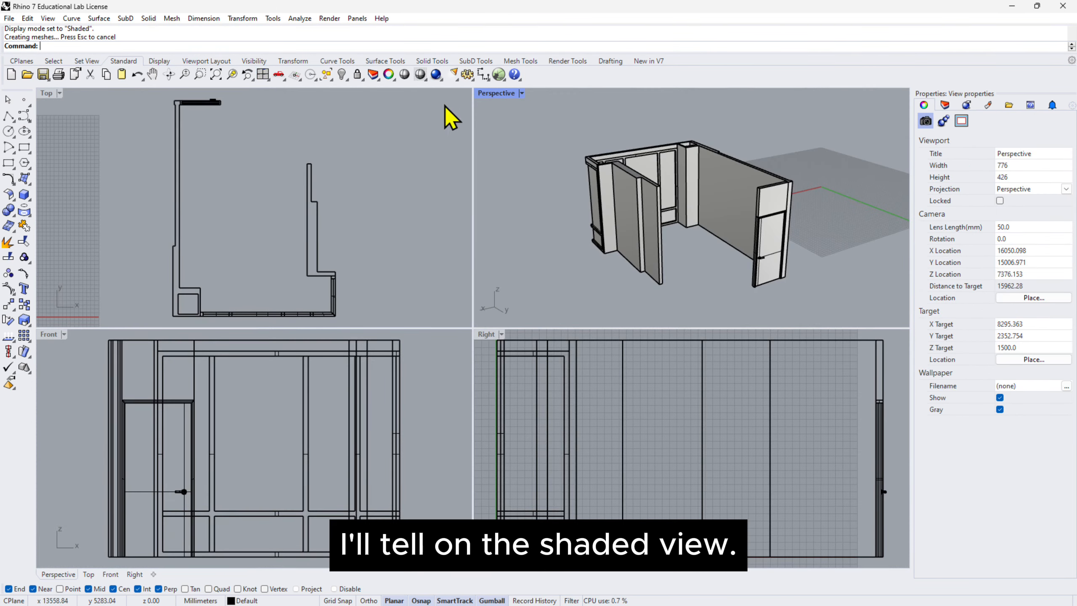
right_click_drag(510, 169, 579, 231)
scroll(645, 238, "up", 2)
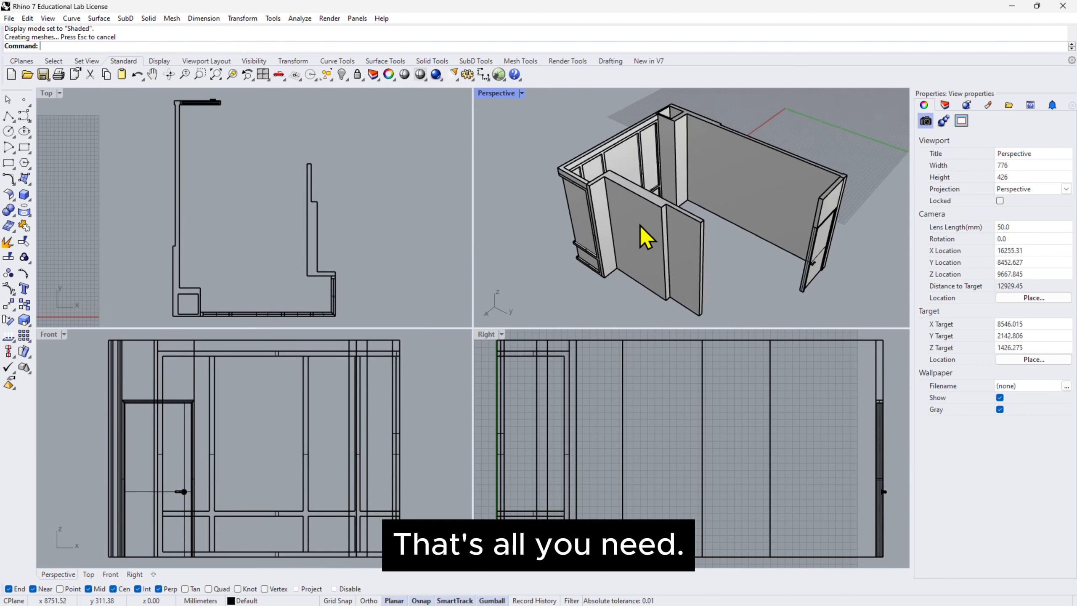
Delete the stepped wall that blocks the view into the bedroom, together with its outline curve on the floor.
left_click(645, 237)
scroll(644, 237, "up", 1)
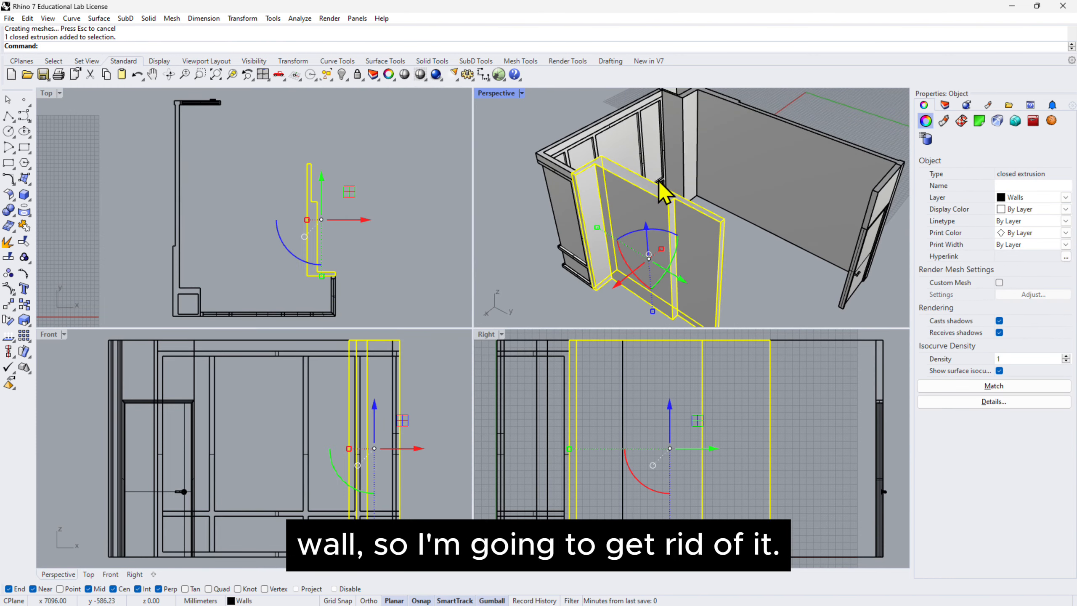
key("Delete")
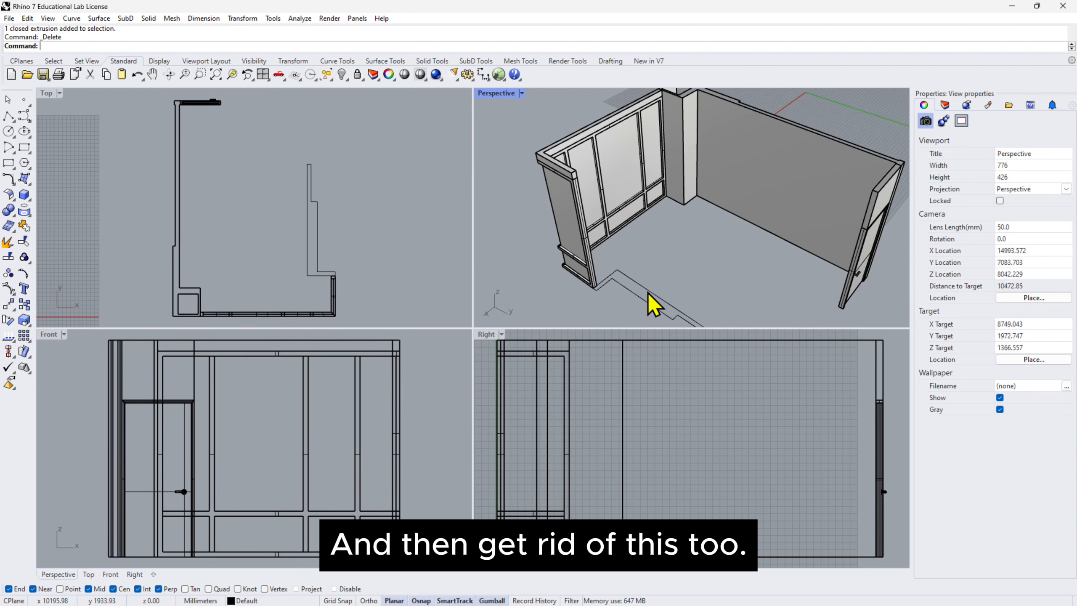
left_click(651, 306)
key("Delete")
right_click_drag(699, 297, 705, 259, "shift")
right_click_drag(413, 260, 411, 243)
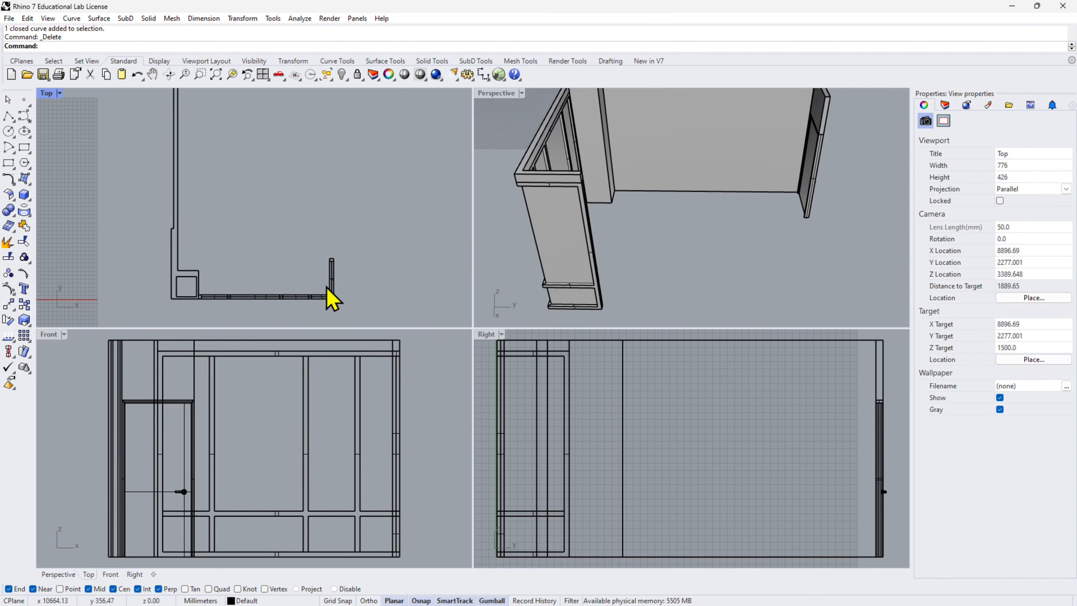
right_click_drag(272, 175, 283, 195)
right_click_drag(736, 254, 584, 211)
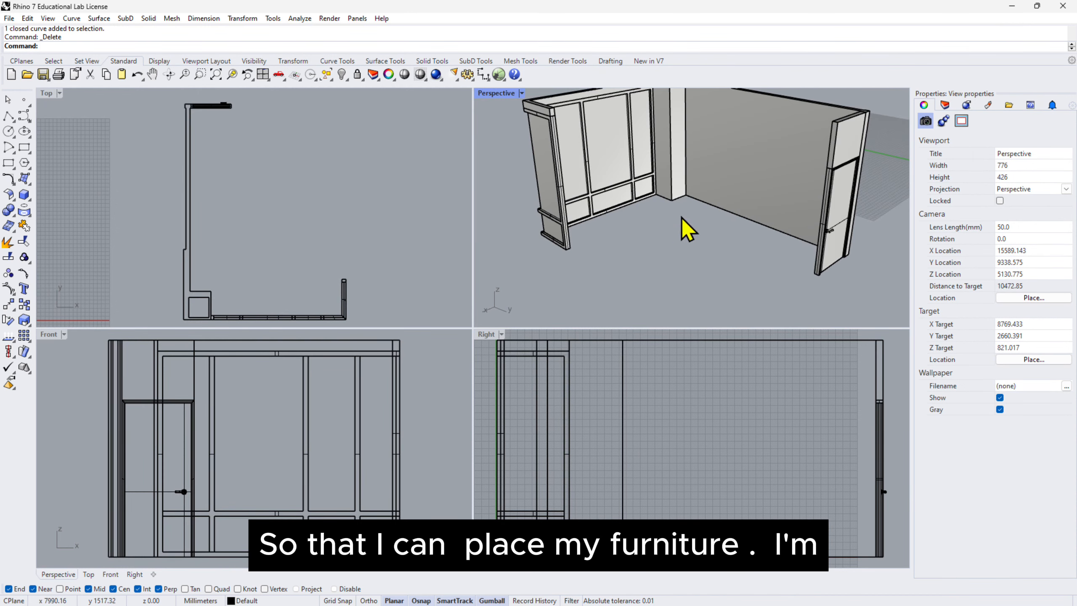
Draw a corner-to-corner floor plane from the outer base corner of the short window wall to the opposite outer wall corner by the door.
double_click(46, 93)
scroll(566, 344, "down", 2)
right_click_drag(567, 344, 503, 313)
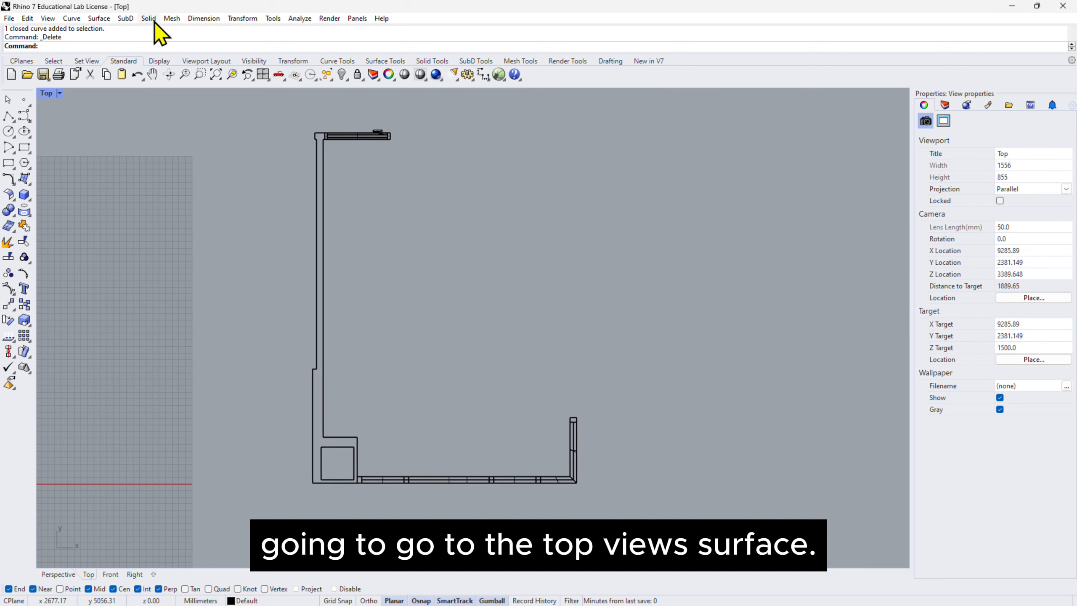
left_click(99, 18)
mouse_move(207, 32)
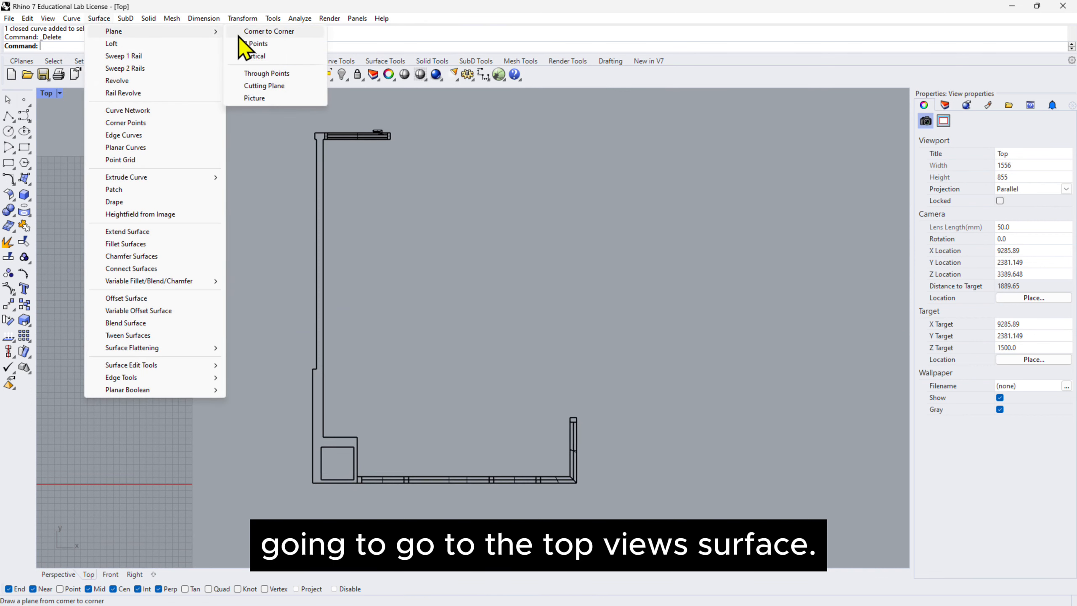
left_click(255, 33)
double_click(51, 92)
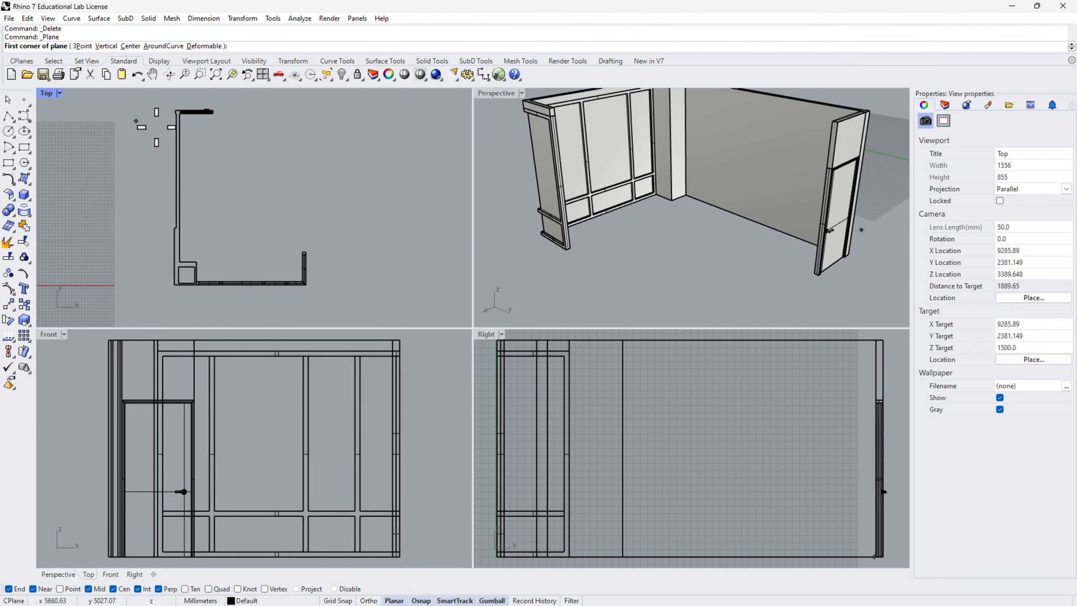
right_click_drag(629, 225, 673, 246)
scroll(666, 210, "down", 4)
scroll(607, 294, "up", 3)
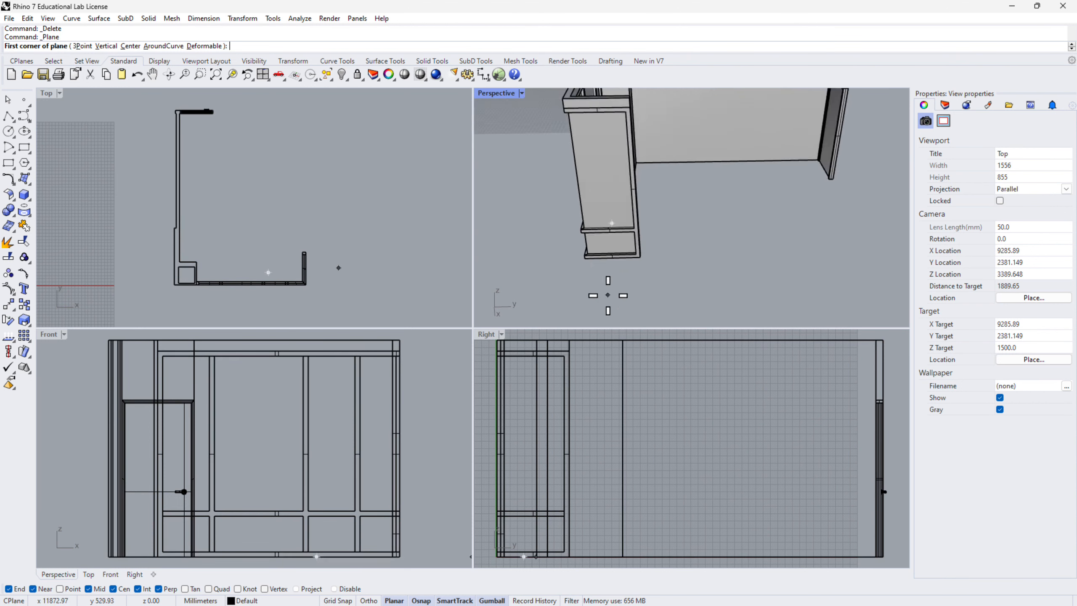
scroll(577, 244, "up", 2)
left_click(551, 210)
scroll(633, 273, "up", 2)
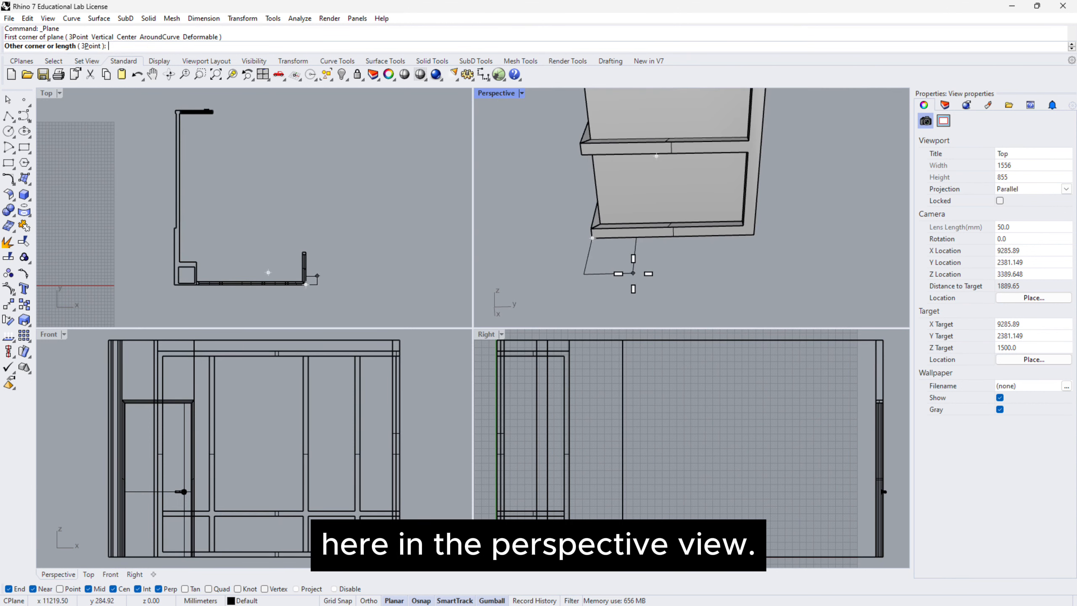
scroll(633, 273, "down", 6)
right_click_drag(205, 130, 263, 183)
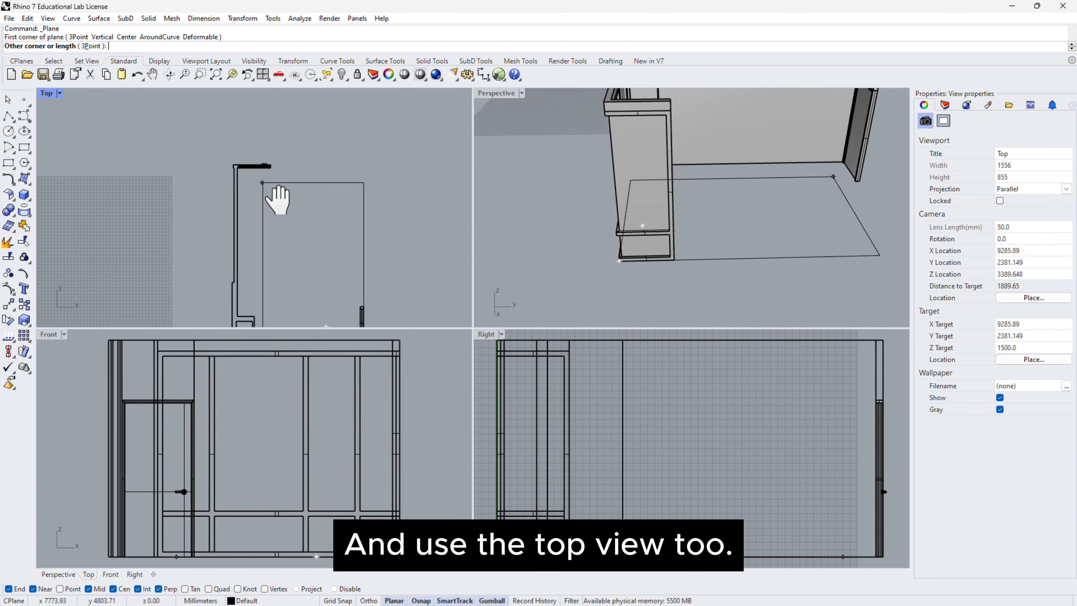
scroll(231, 164, "up", 6)
scroll(231, 164, "up", 3)
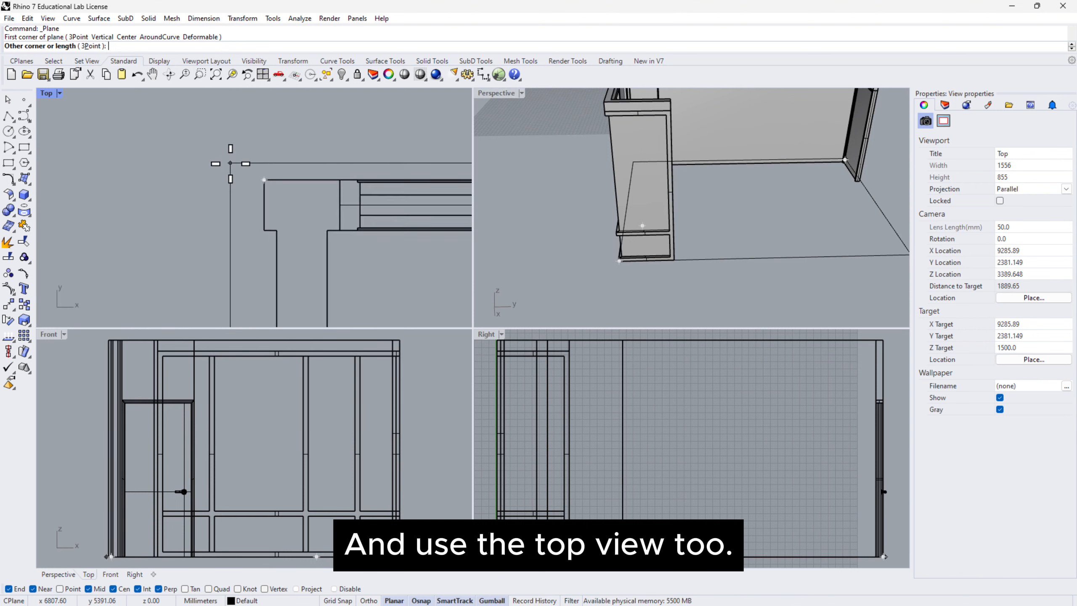
left_click(272, 183)
scroll(233, 144, "down", 6)
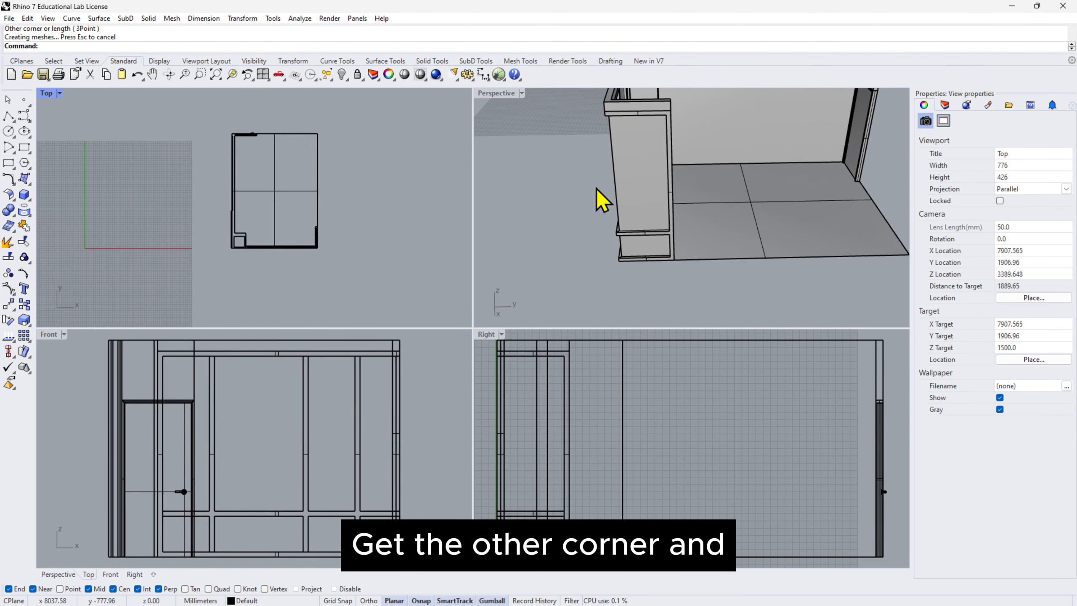
Copy the floor plane 3000 mm vertically upward to form the ceiling.
scroll(597, 189, "down", 4)
right_click_drag(760, 205, 682, 190)
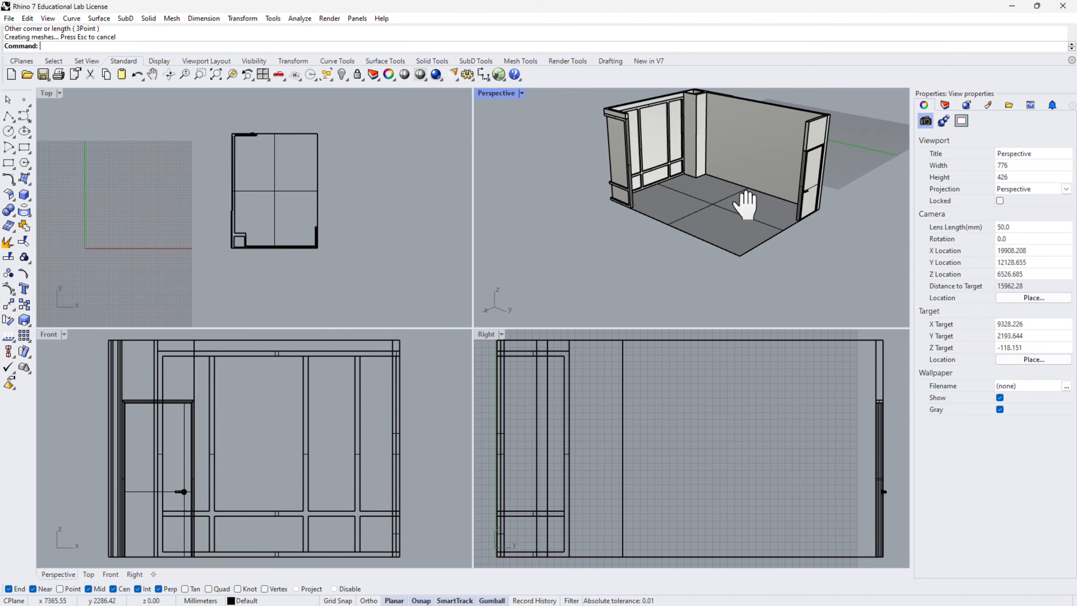
right_click_drag(745, 205, 708, 219, "shift")
left_click(651, 201)
scroll(647, 144, "up", 2)
scroll(712, 197, "up", 2)
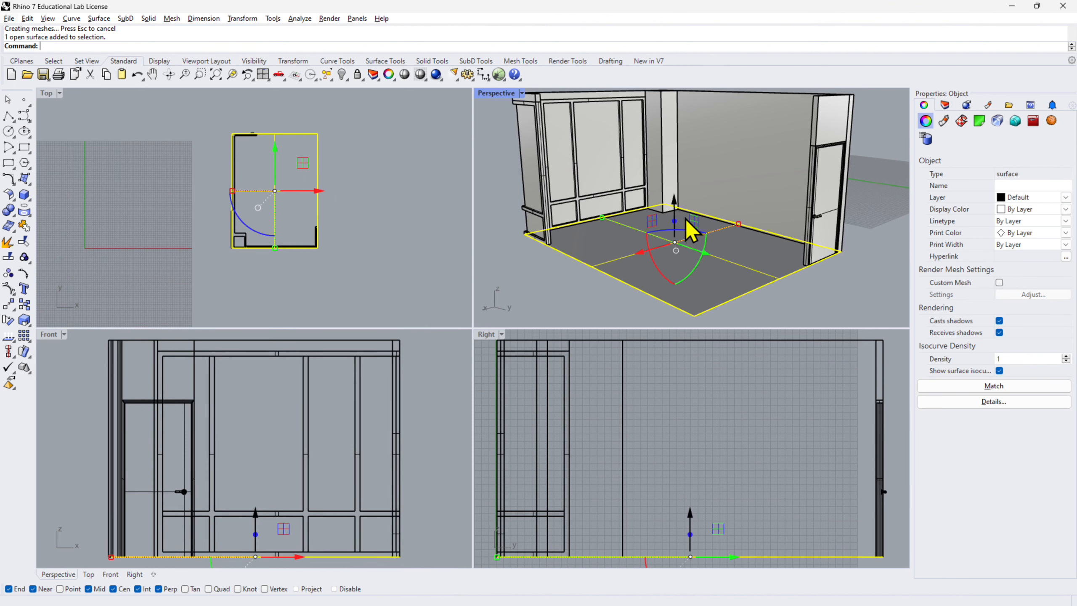
left_click(673, 206)
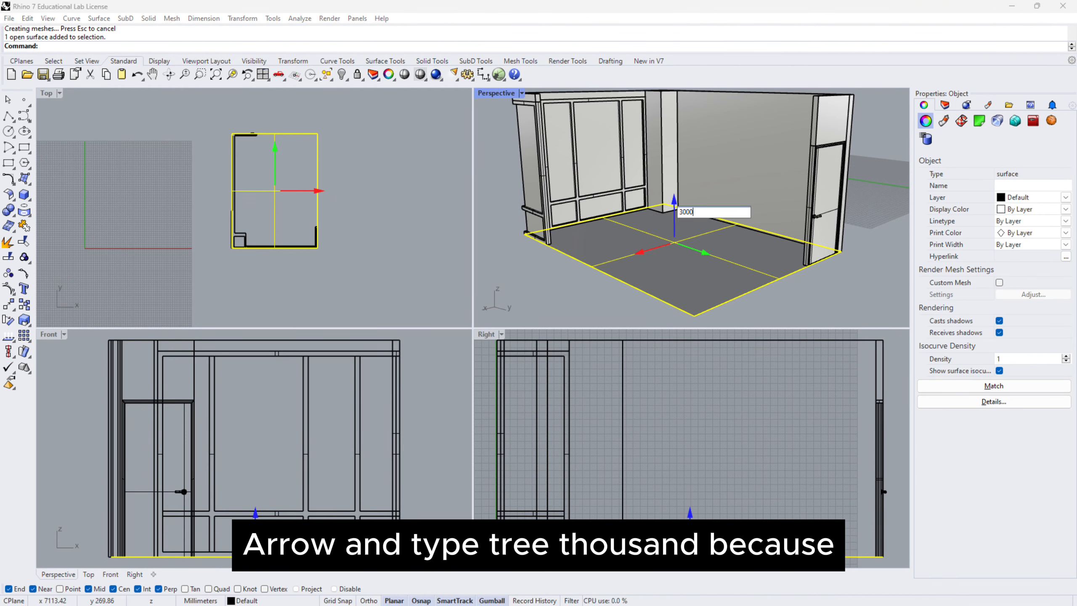
key("Return")
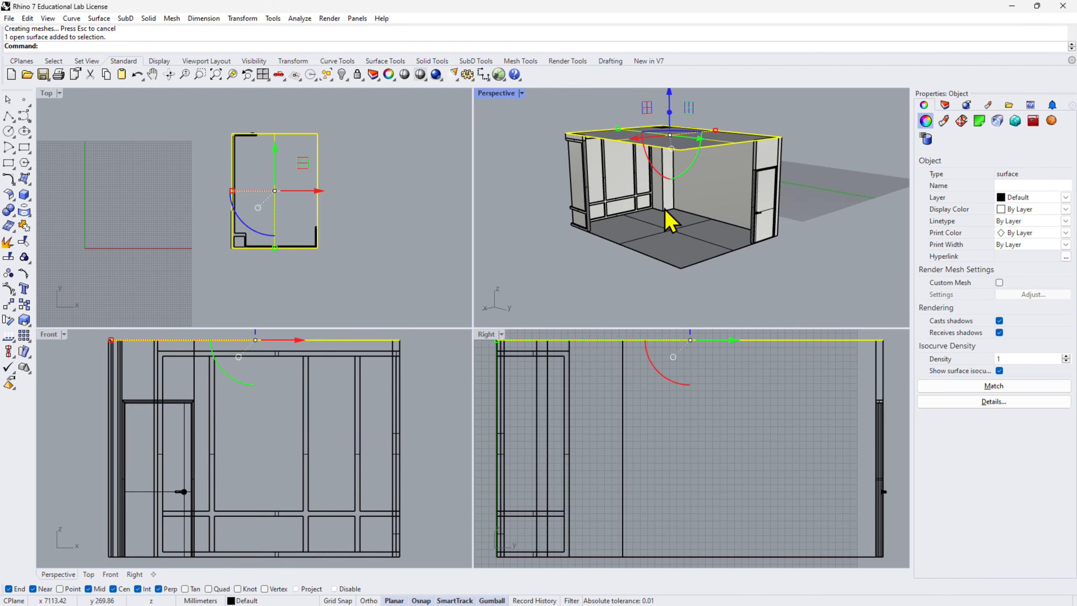
key("Escape")
right_click_drag(584, 260, 616, 263)
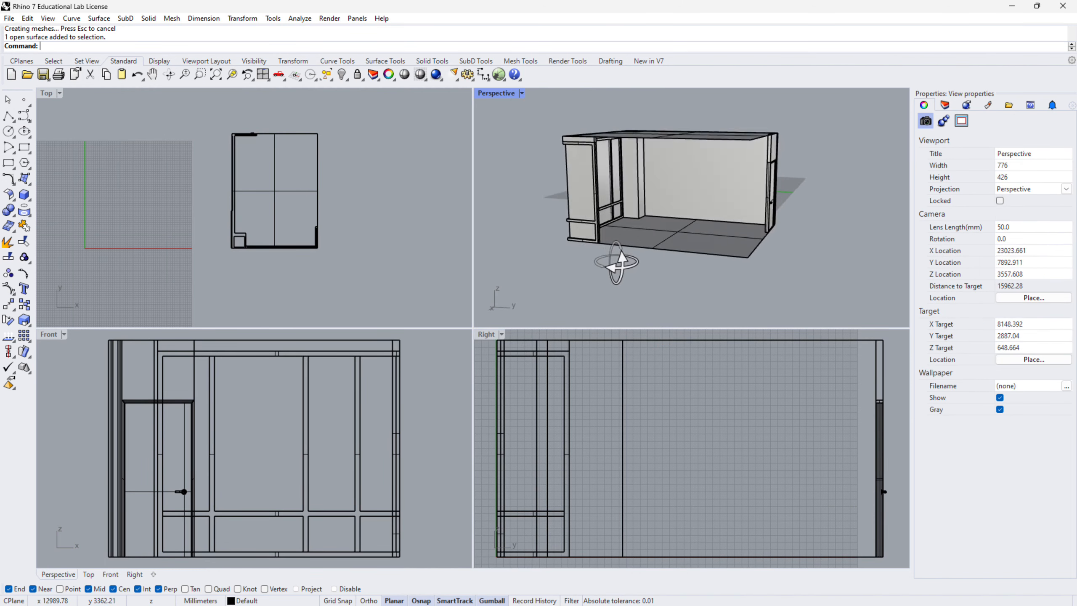
scroll(596, 144, "up", 5)
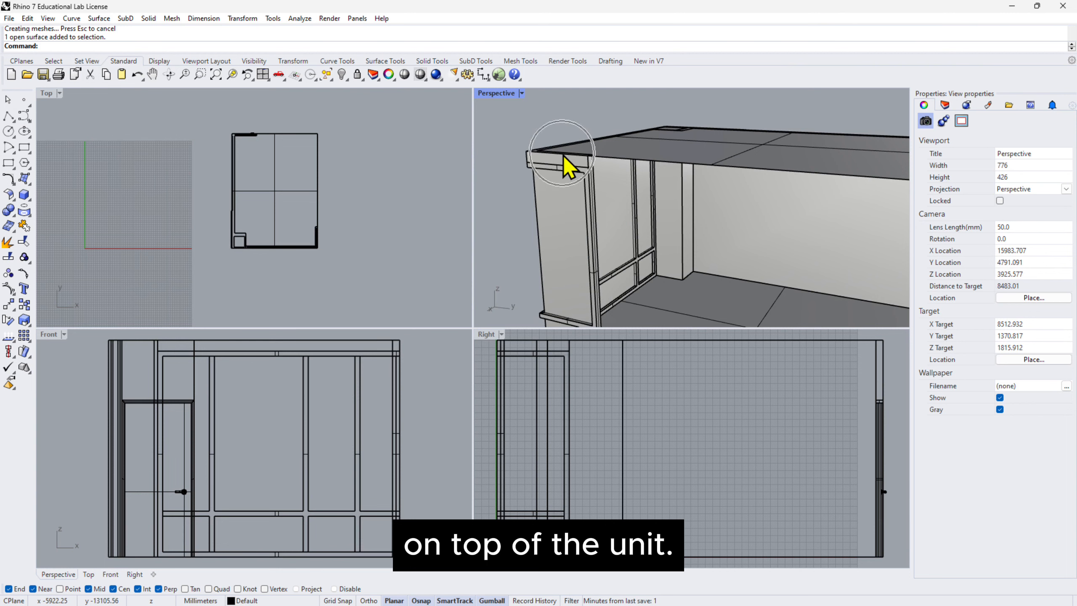
scroll(568, 167, "down", 5)
right_click_drag(613, 192, 640, 259)
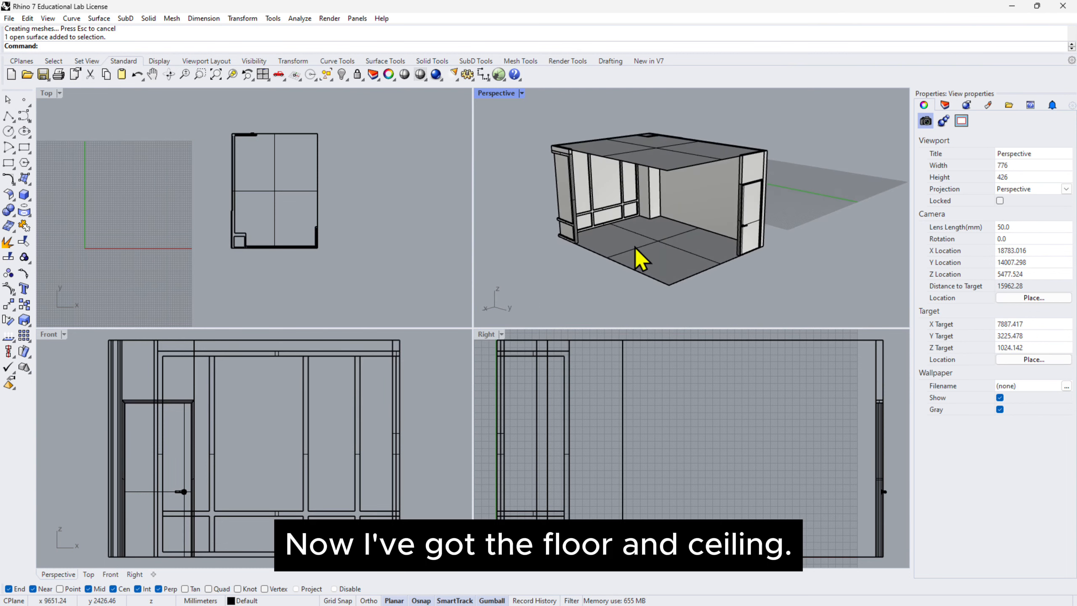
right_click_drag(776, 233, 707, 217)
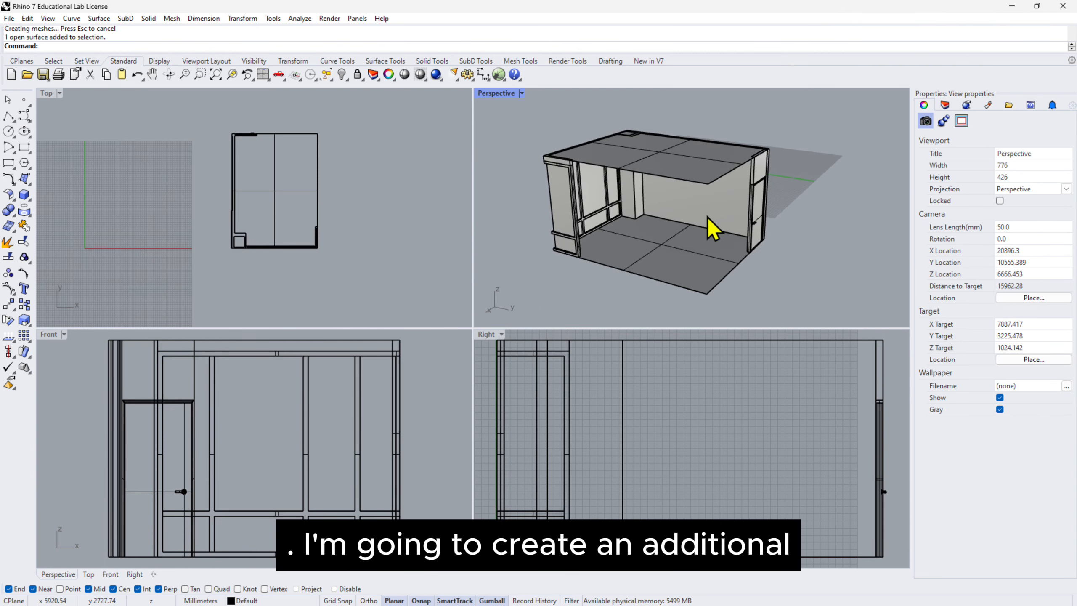
Draw a corner-to-corner rectangular plane inside the room in the Top view, alongside the window wall and clear of the corner column.
scroll(281, 233, "up", 2)
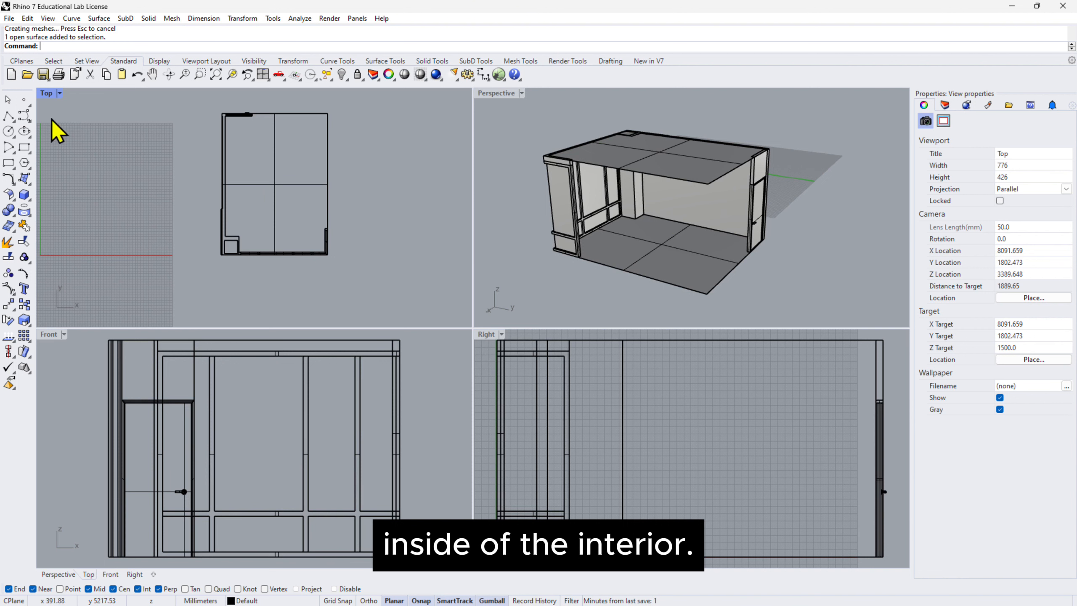
left_click(98, 18)
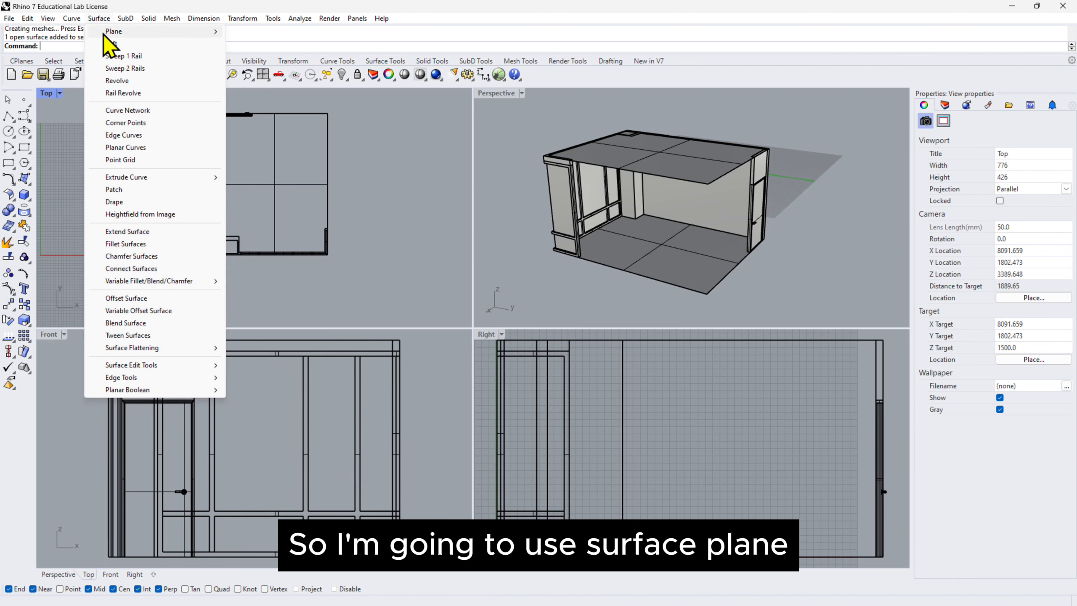
mouse_move(170, 30)
left_click(263, 31)
scroll(269, 250, "up", 3)
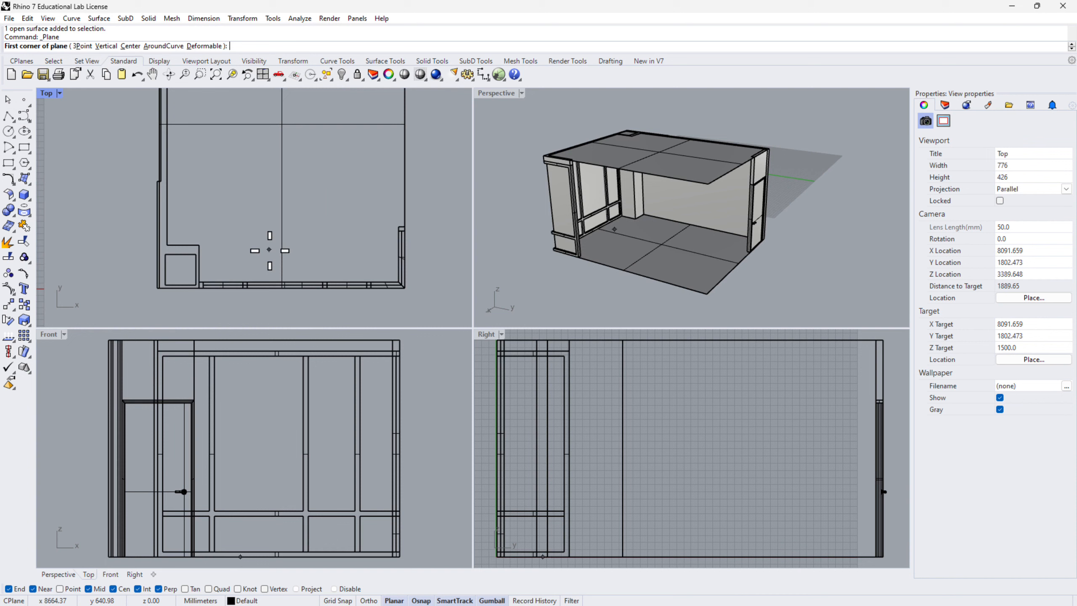
left_click(223, 265)
left_click(372, 200)
left_click(362, 233)
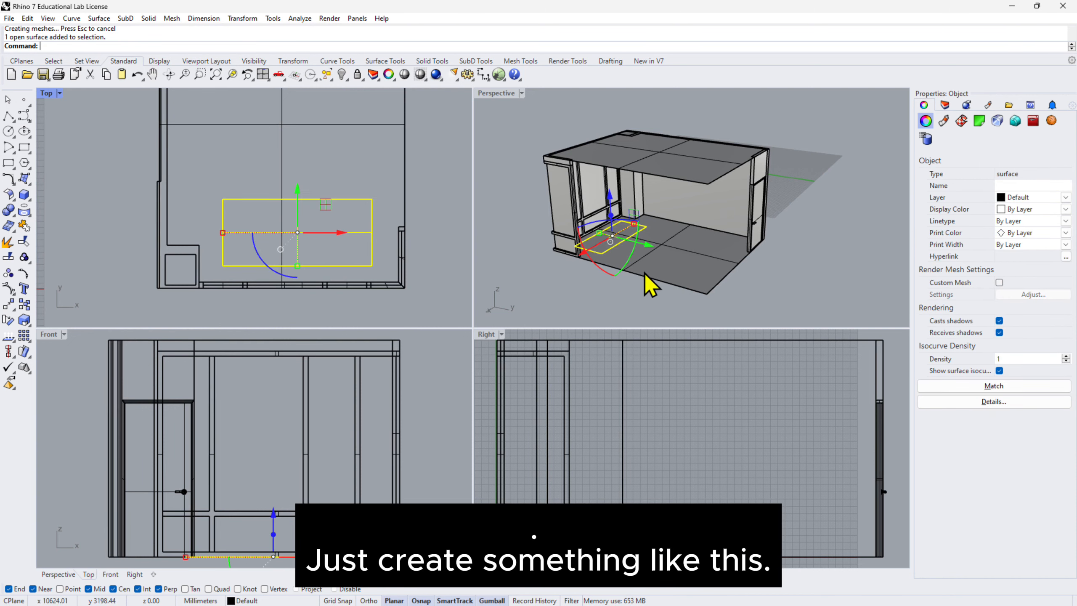
Raise the small rectangular plane vertically from floor level to just beneath the ceiling.
right_click_drag(620, 308, 632, 250)
scroll(678, 437, "down", 2)
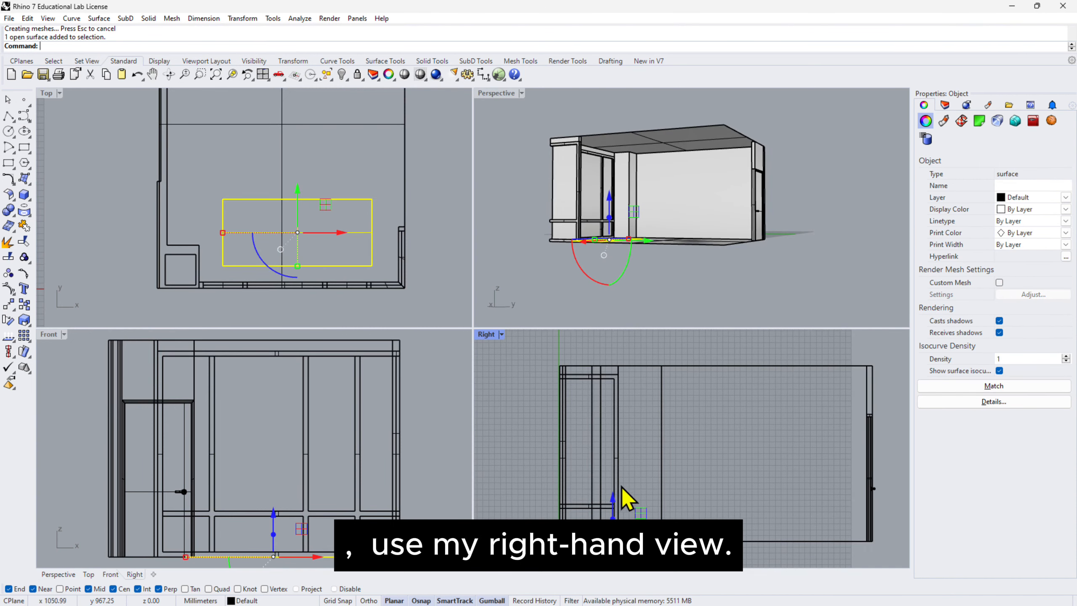
left_click_drag(612, 498, 613, 344)
right_click_drag(613, 344, 632, 398)
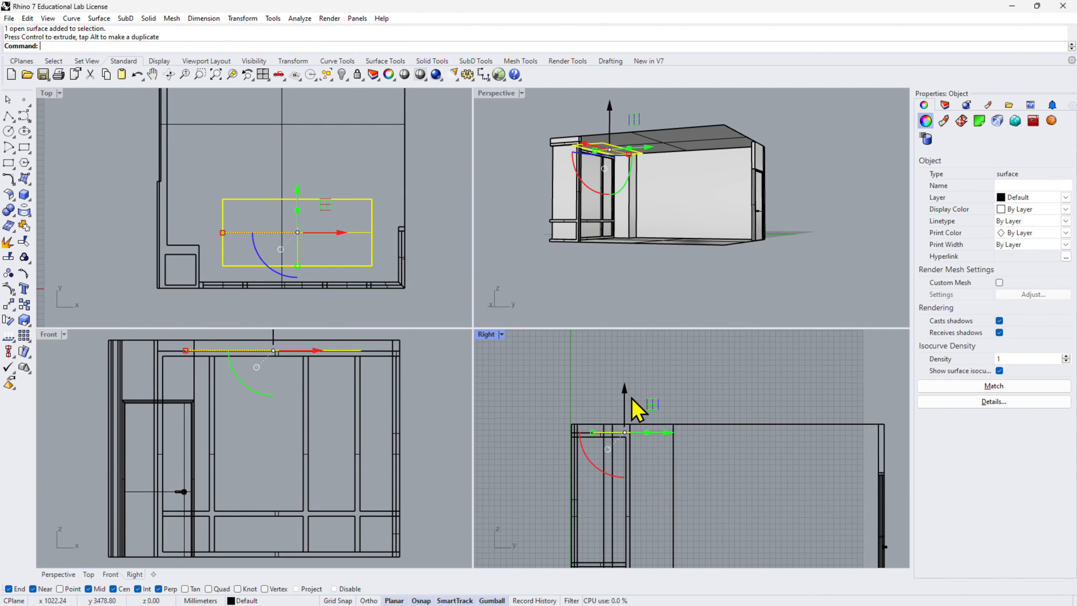
left_click_drag(626, 392, 624, 386)
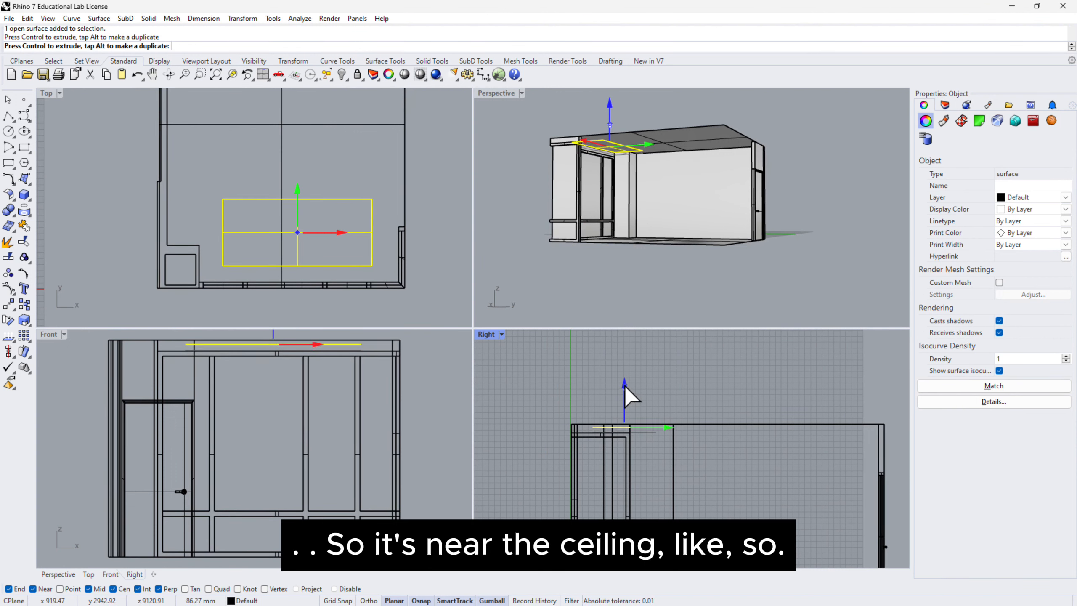
Copy the small plane beneath the ceiling horizontally outward through the window wall, placing the duplicate outside the room.
right_click_drag(644, 276, 635, 299)
scroll(275, 162, "down", 8)
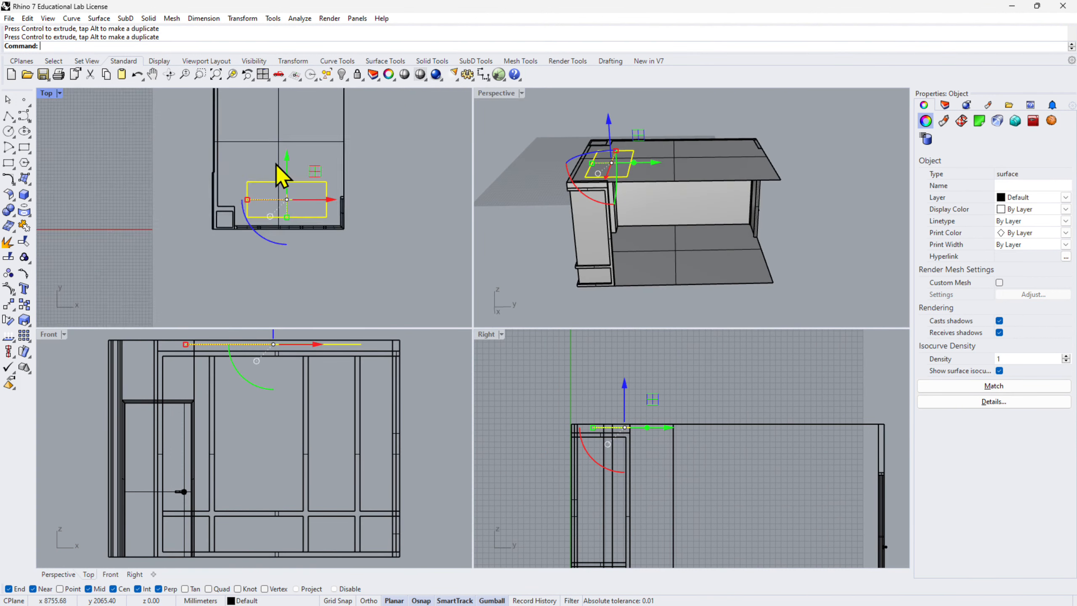
right_click_drag(653, 207, 683, 219)
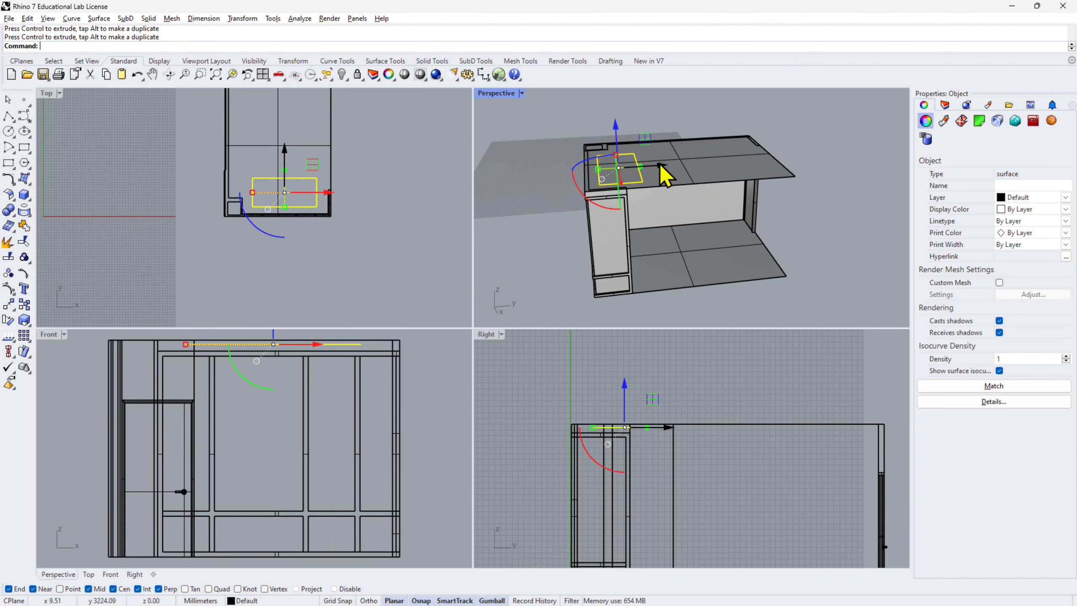
left_click_drag(664, 168, 548, 182)
scroll(695, 265, "down", 6)
right_click_drag(693, 263, 655, 196)
scroll(582, 212, "up", 3)
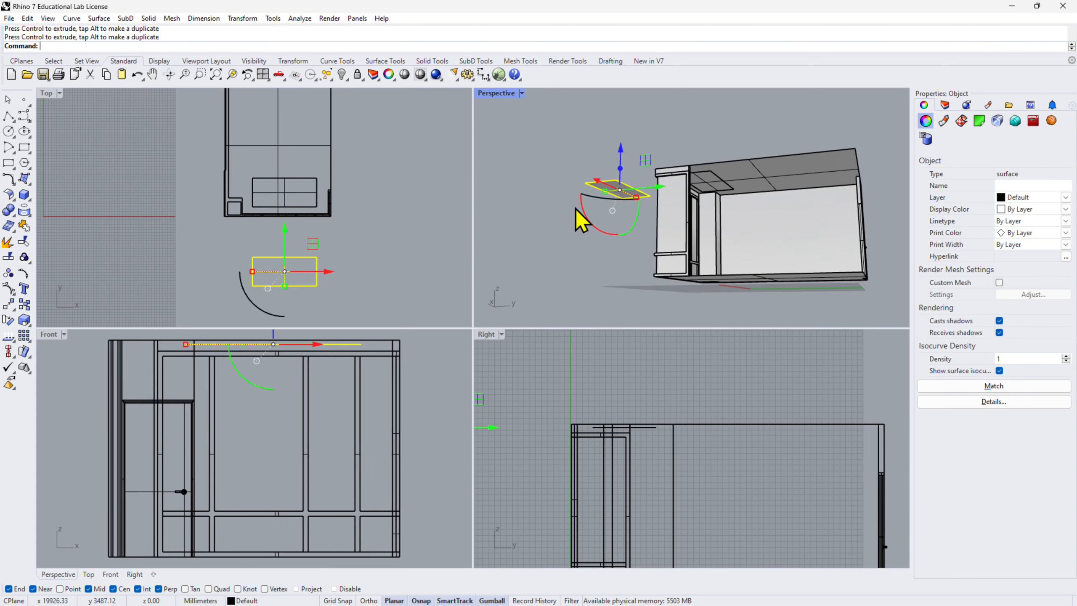
Rotate the copied plane outside the room in the Right view so that it slants down toward the windows.
scroll(350, 242, "down", 4)
scroll(393, 410, "down", 5)
scroll(586, 447, "down", 8)
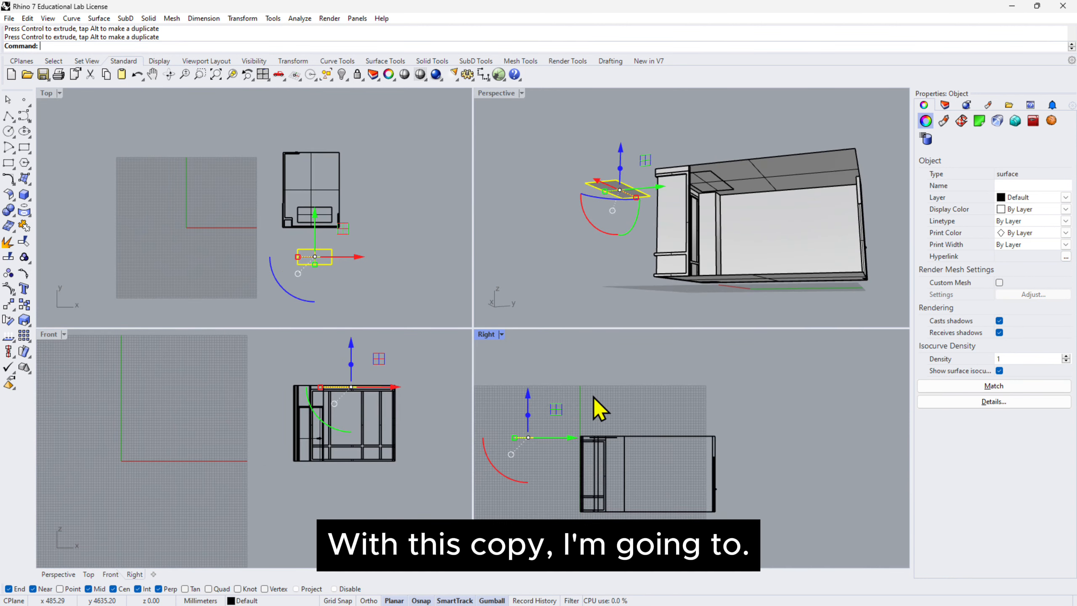
right_click_drag(605, 410, 660, 436)
left_click_drag(546, 492, 578, 507)
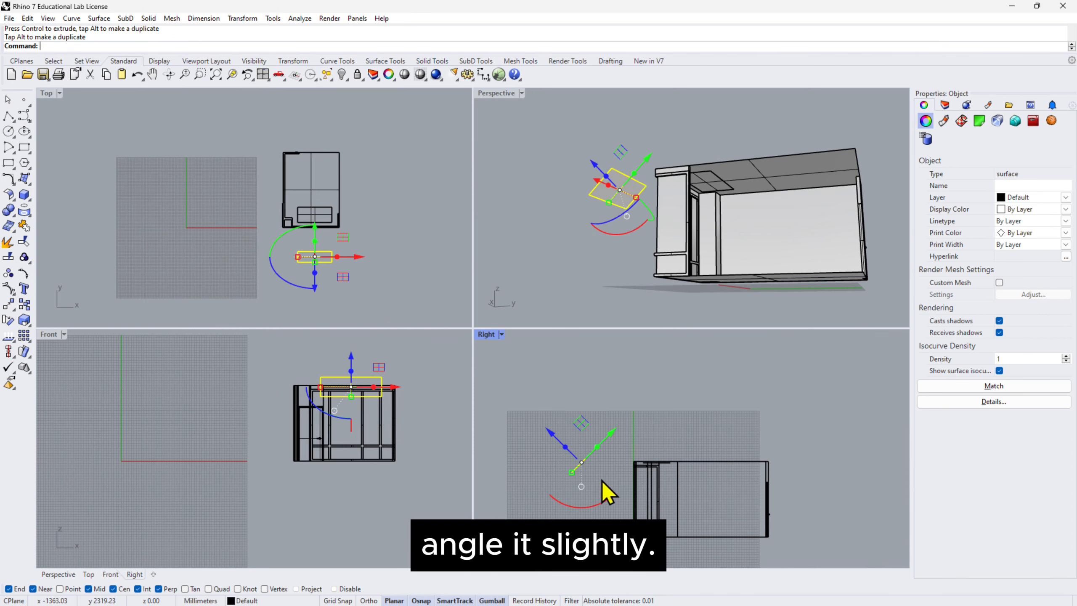
left_click(596, 392)
Raise the slanted outside plane vertically until it sits well above the height of the room.
scroll(625, 479, "up", 2)
scroll(625, 480, "up", 2)
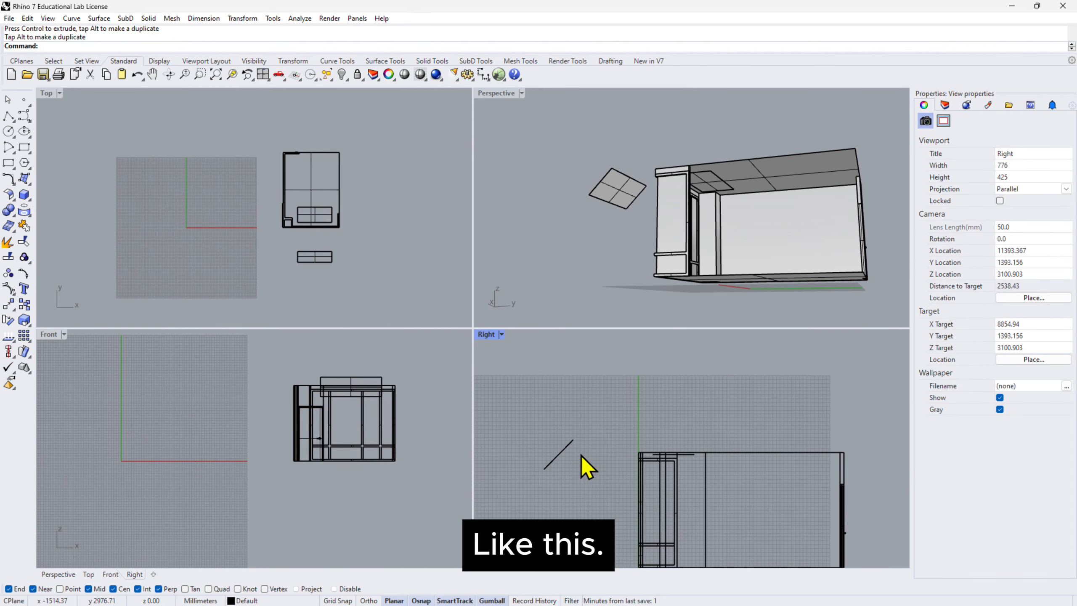
scroll(599, 467, "down", 6)
left_click(579, 458)
left_click_drag(576, 417, 575, 389)
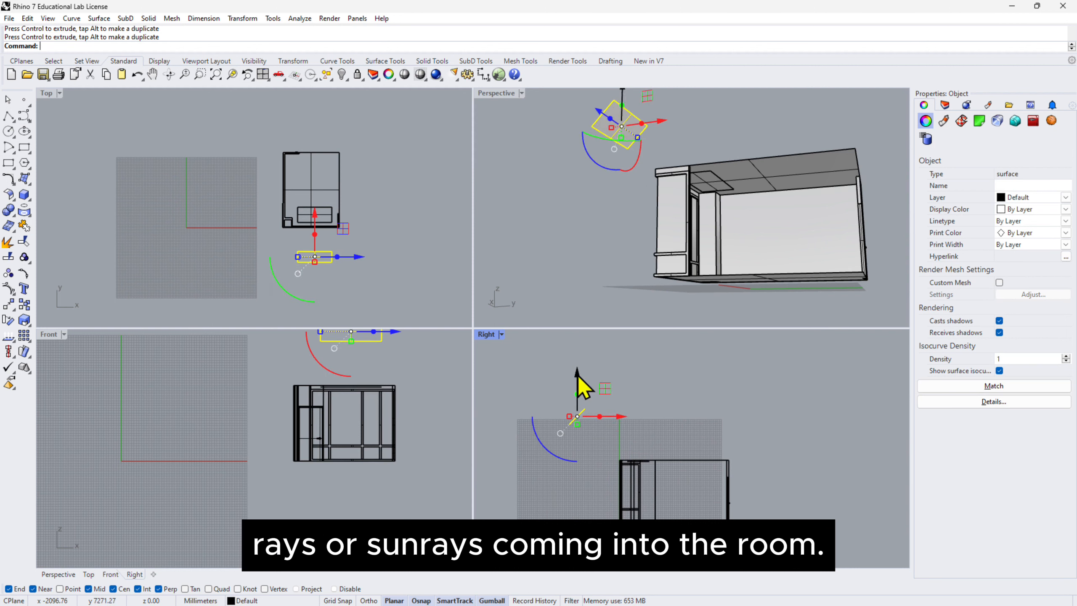
Scale up the slanted outside plane in both directions in the Top view until it is nearly as wide as the room.
scroll(318, 238, "up", 4)
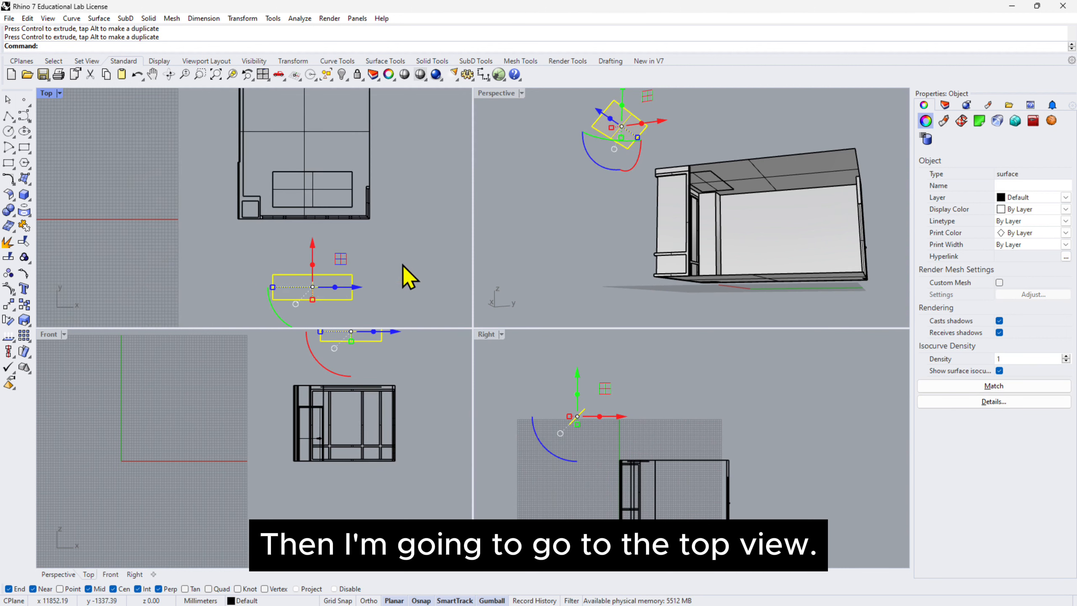
right_click_drag(402, 264, 373, 241)
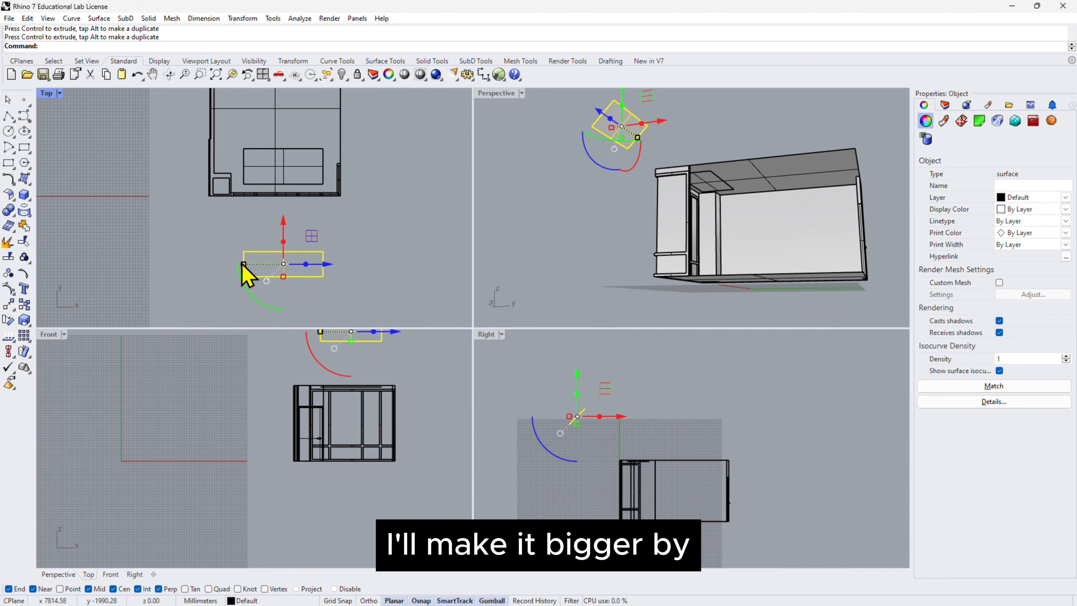
left_click_drag(243, 263, 286, 289)
left_click(625, 248)
right_click_drag(625, 248, 636, 154)
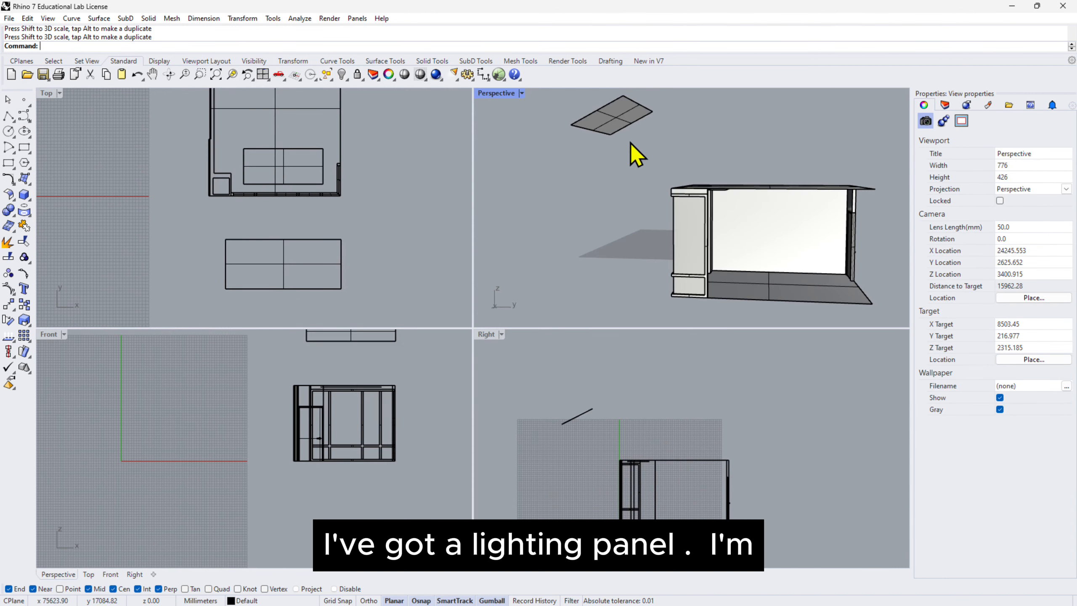
Move the enlarged slanted plane a bit higher and slightly farther away from the window wall.
right_click_drag(690, 210, 740, 224)
left_click(577, 417)
left_click_drag(573, 372, 572, 355)
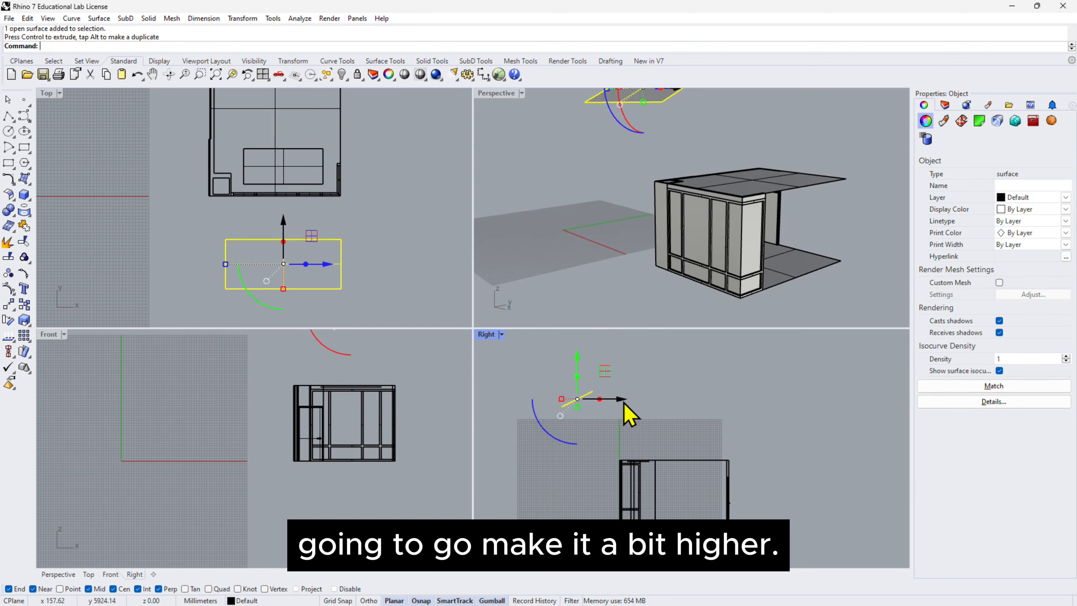
left_click_drag(619, 399, 616, 399)
left_click(663, 420)
mouse_move(687, 246)
right_mouse_down()
mouse_move(711, 231)
mouse_move(630, 247)
mouse_move(721, 248)
mouse_move(637, 249)
mouse_move(683, 249)
right_mouse_up()
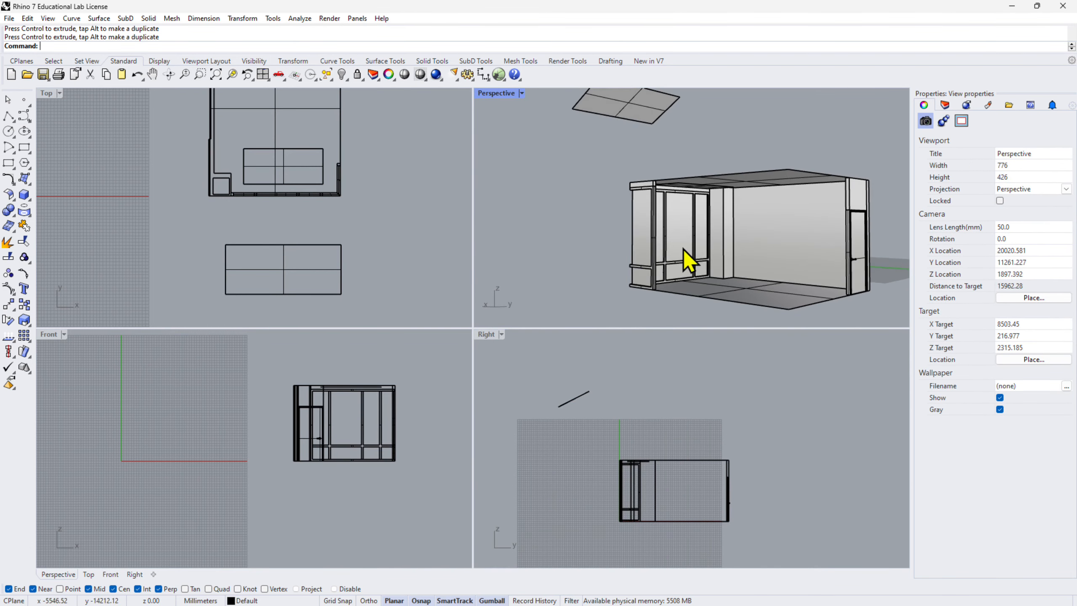
scroll(719, 243, "up", 2)
scroll(719, 244, "down", 3)
right_click_drag(838, 229, 791, 226, "shift")
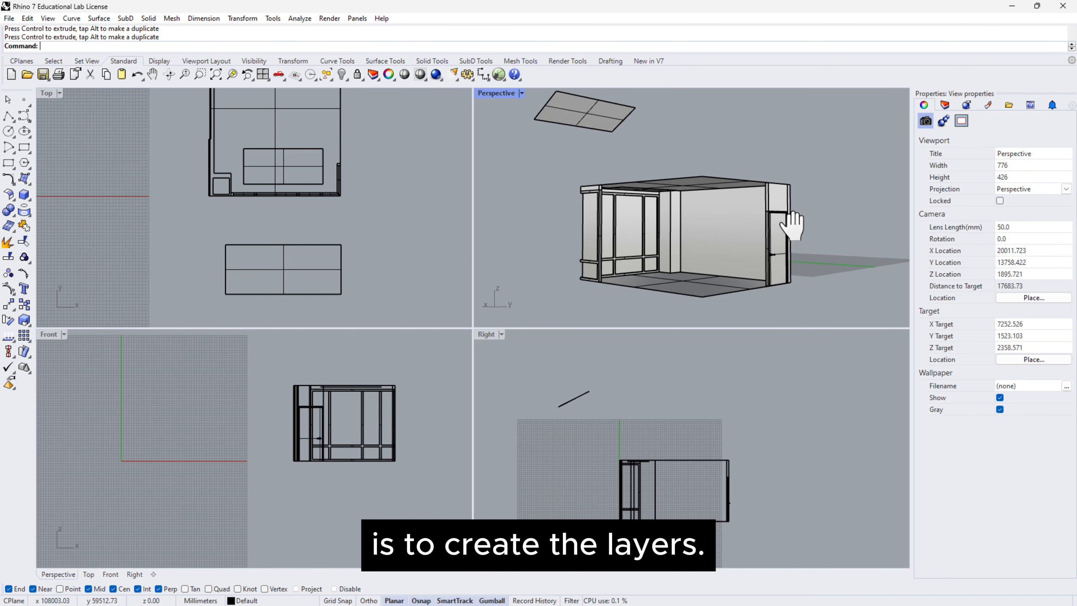
Show the layer list and rename Layer 01 as Window Frame.
left_click(945, 106)
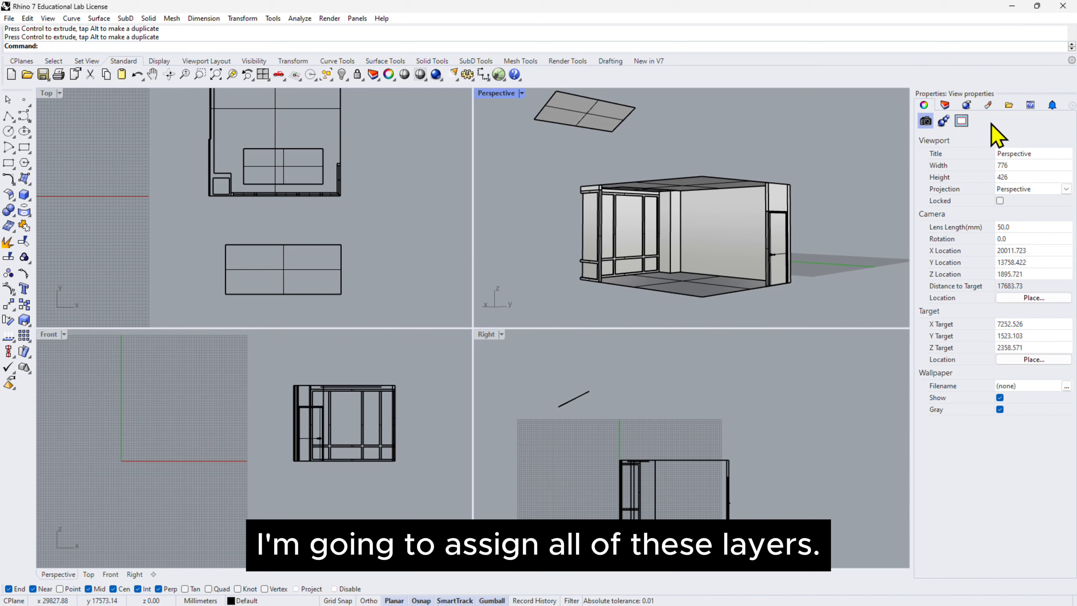
left_click(944, 106)
right_click_drag(785, 195, 782, 233)
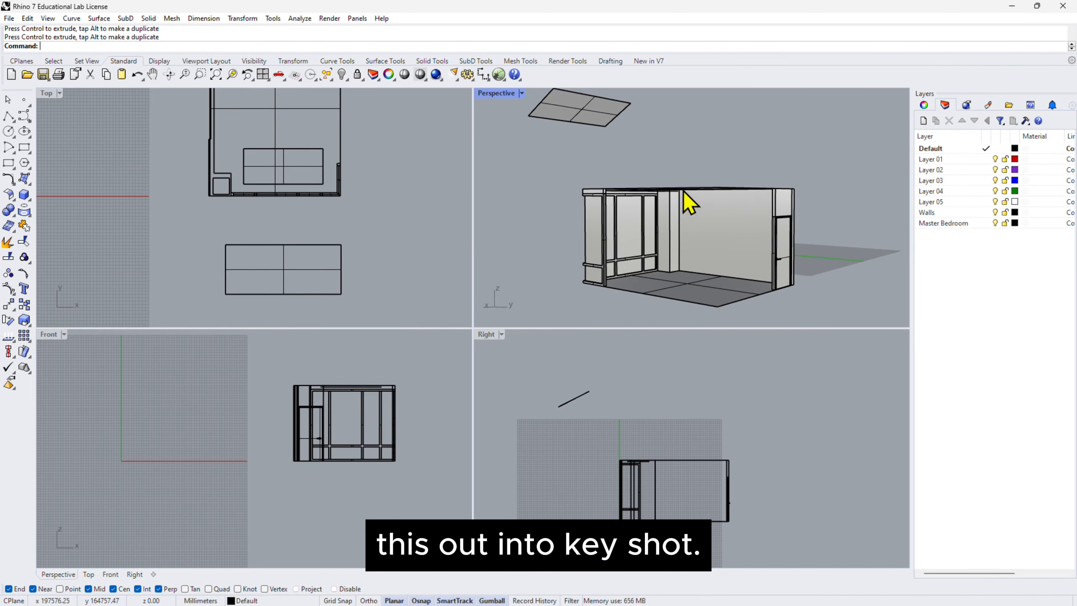
right_click_drag(683, 190, 786, 245)
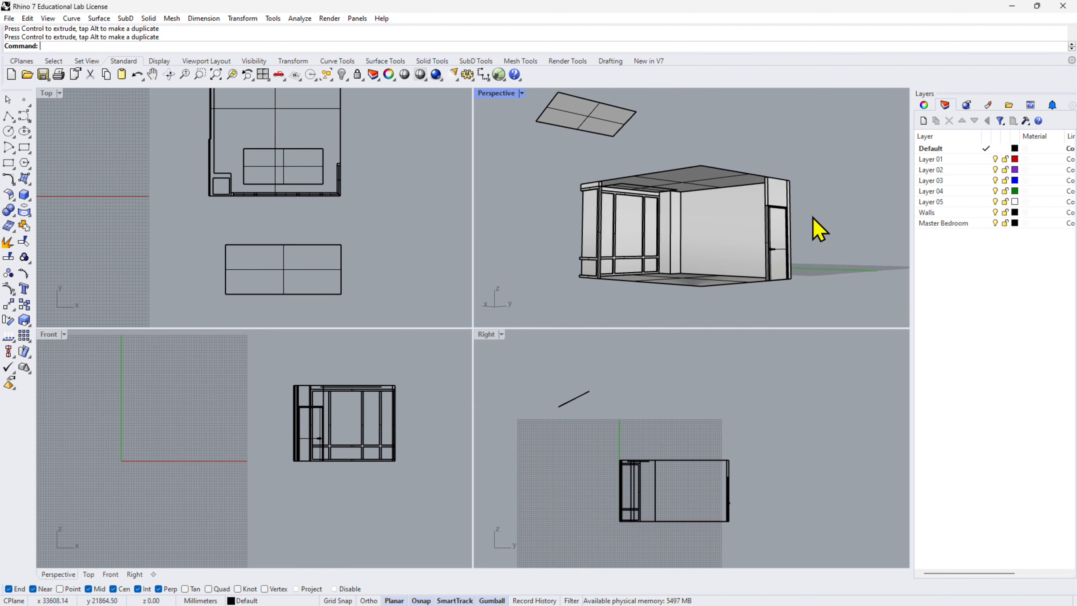
double_click(930, 159)
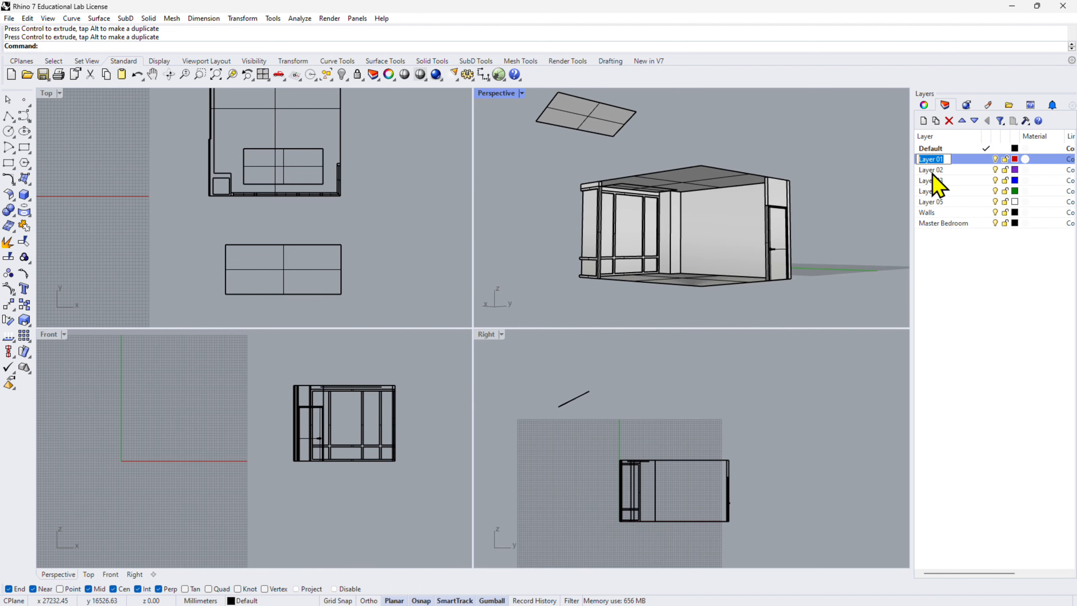
type("Window Frame")
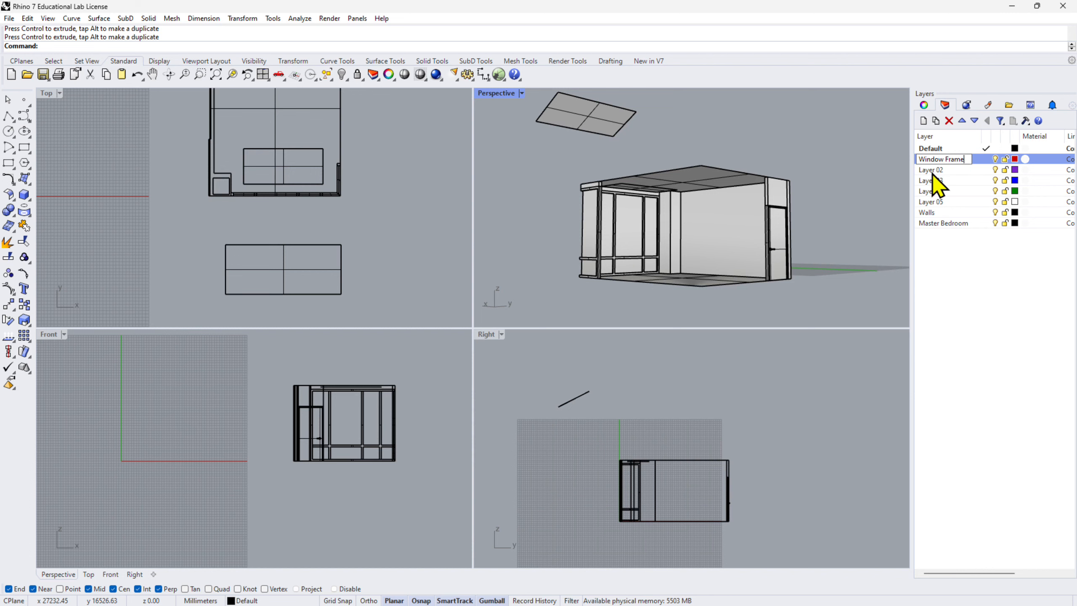
key("Return")
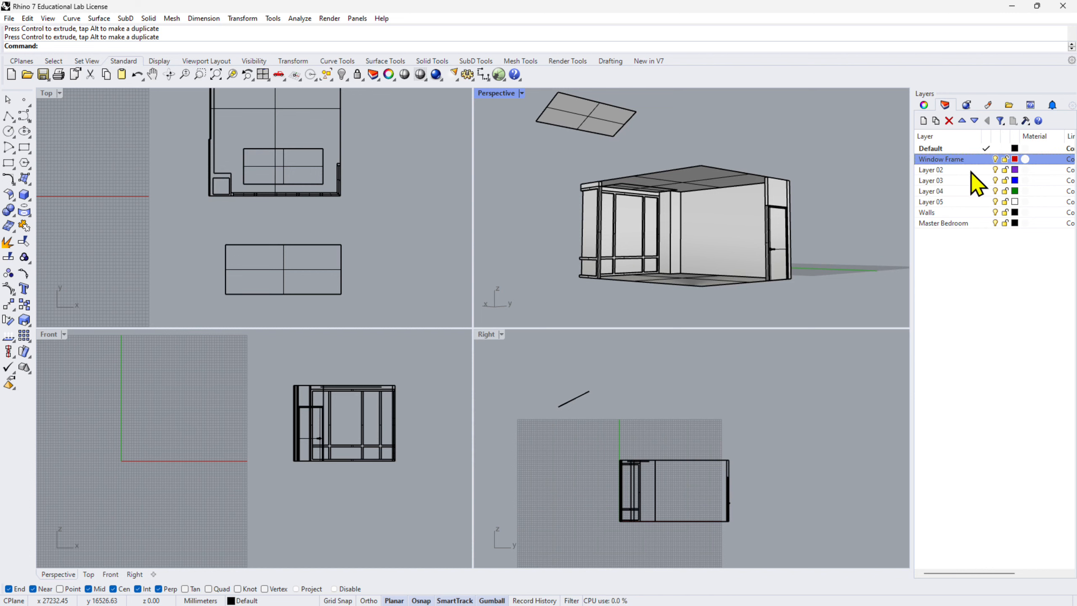
Rename Layer 02 as Glass Windows.
left_click(934, 169)
double_click(947, 169)
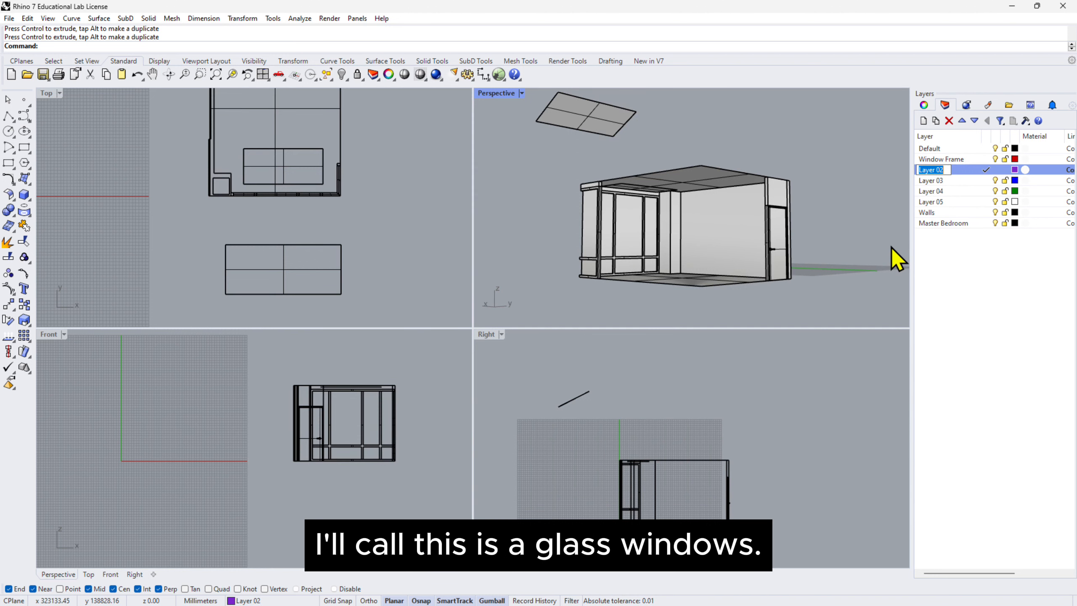
type("Glass Windows")
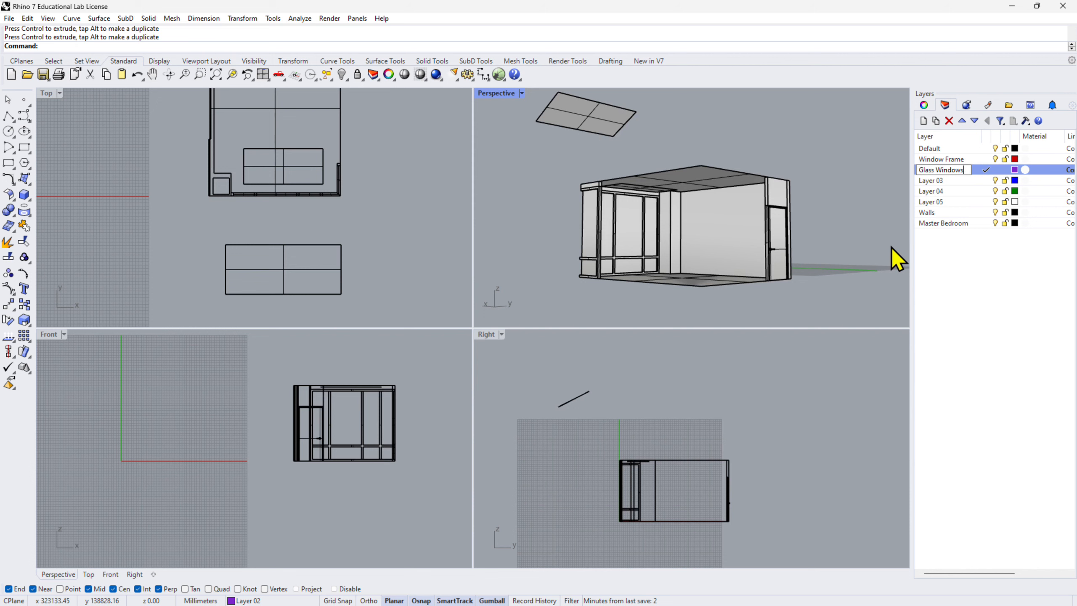
key("Return")
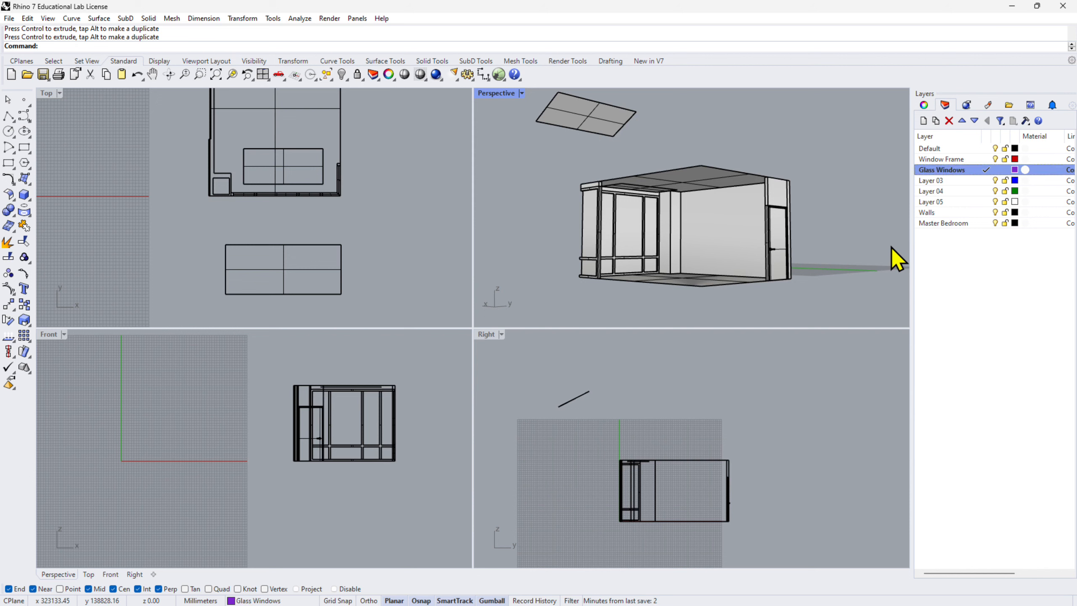
Rename Layer 03 as Floor and Layer 04 as Ceiling.
scroll(708, 254, "up", 3)
left_click(939, 181)
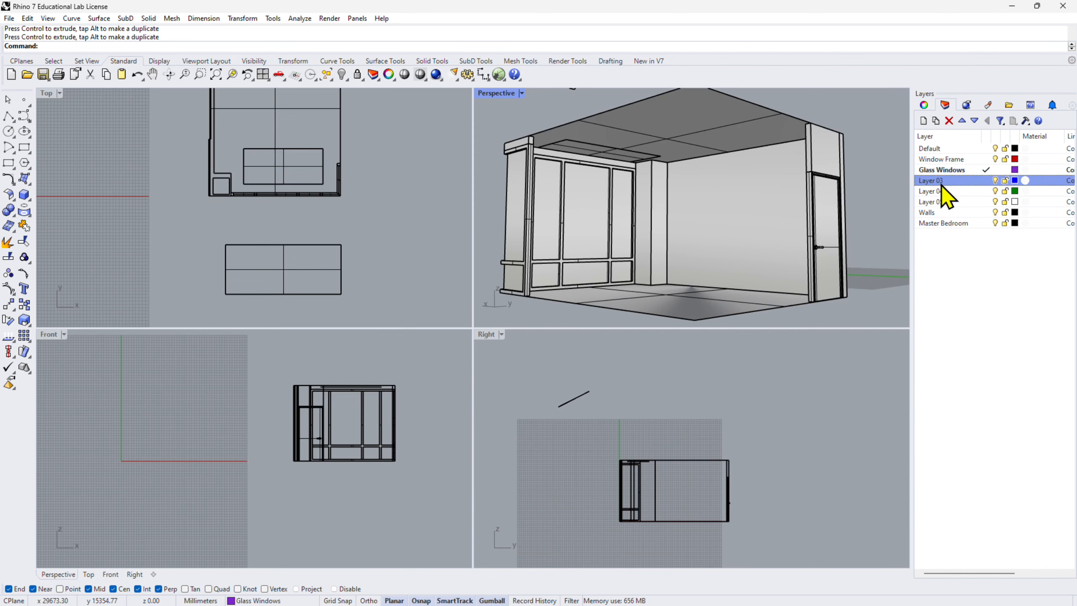
left_click(939, 181)
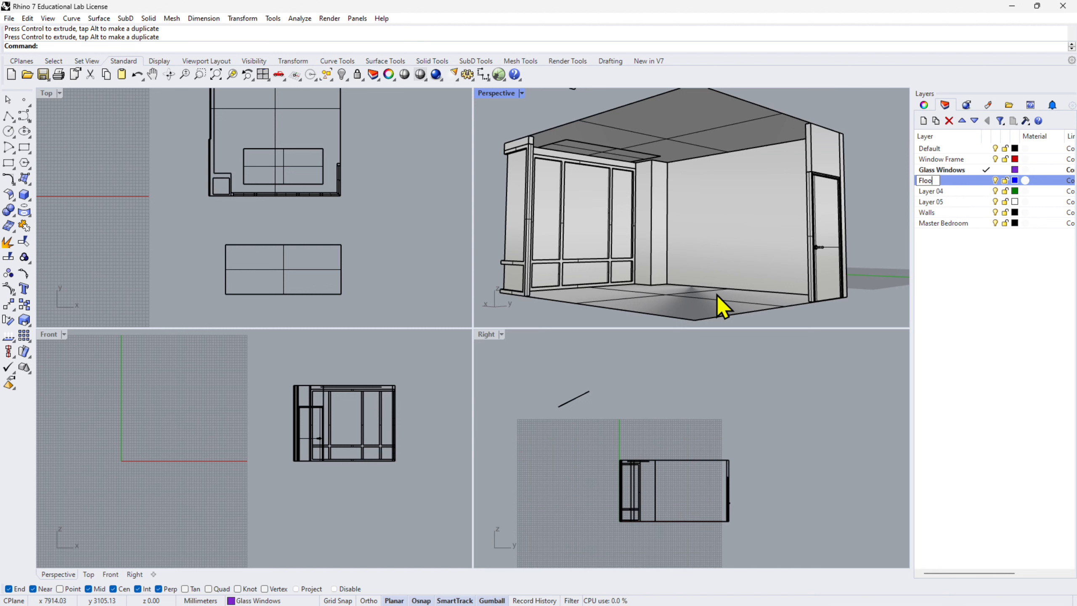
double_click(934, 192)
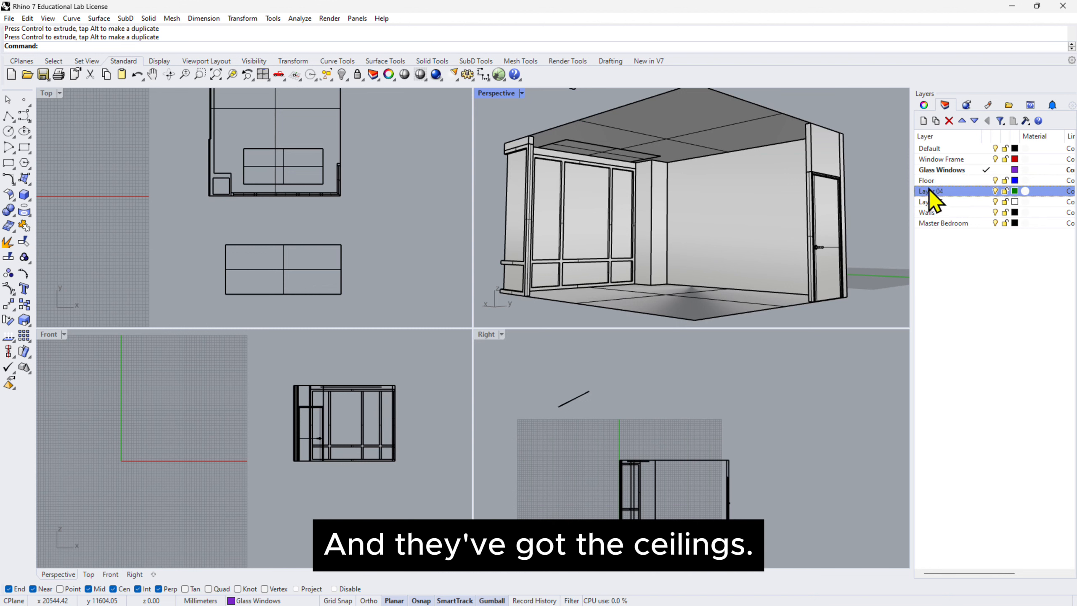
left_click(940, 193)
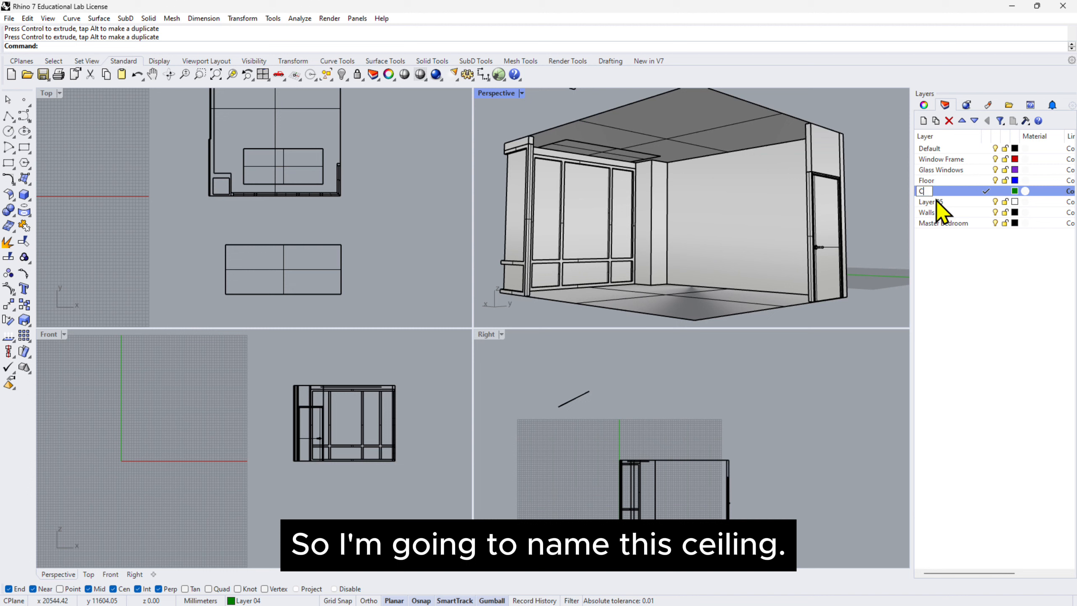
type("Ceiling")
key("Return")
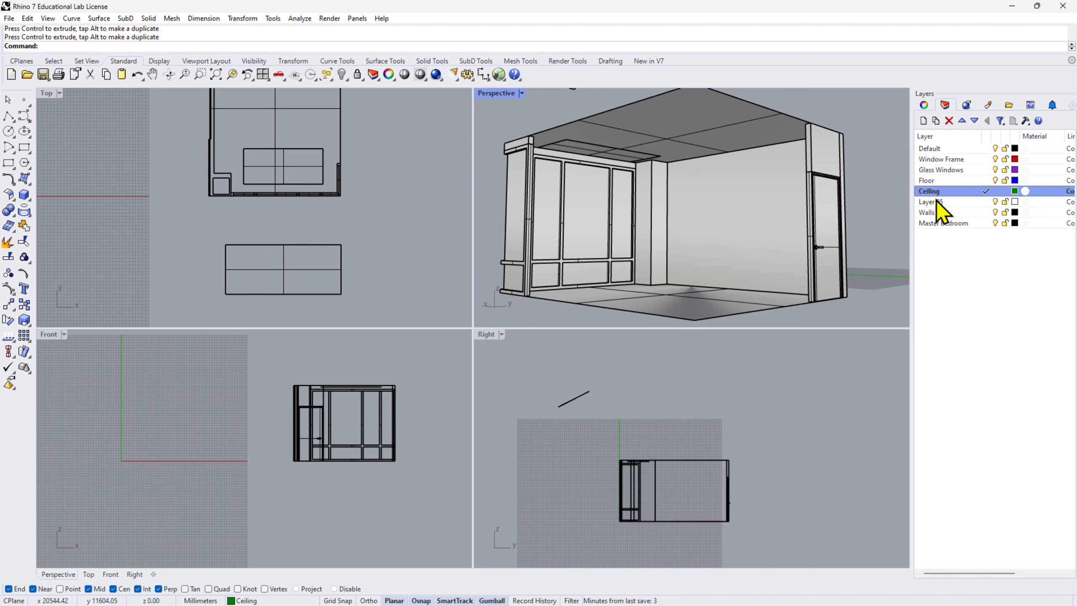
Select Layer 05 in the layer list.
left_click(937, 202)
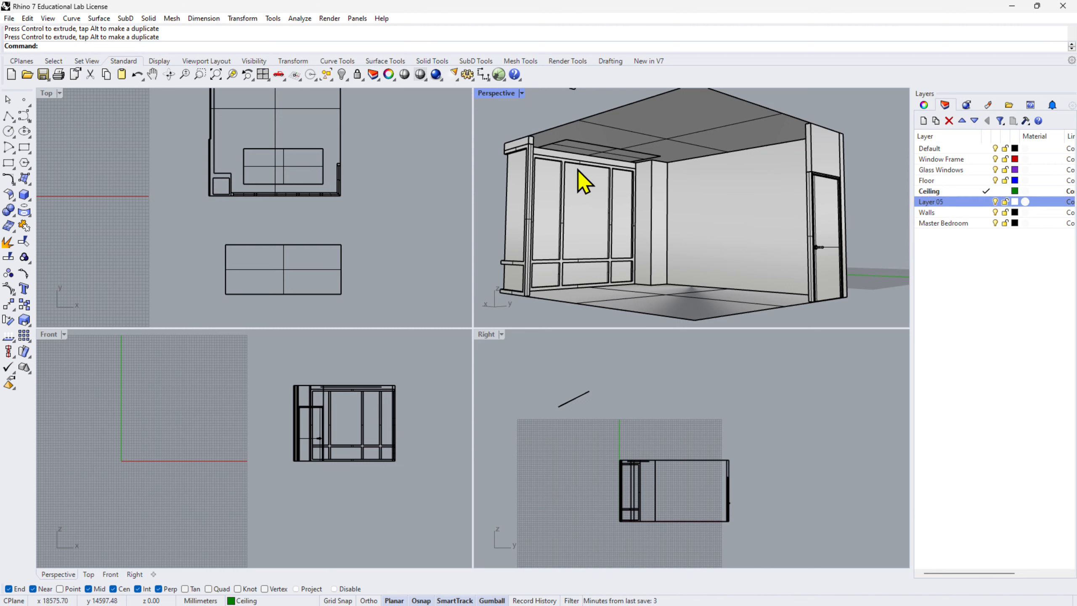
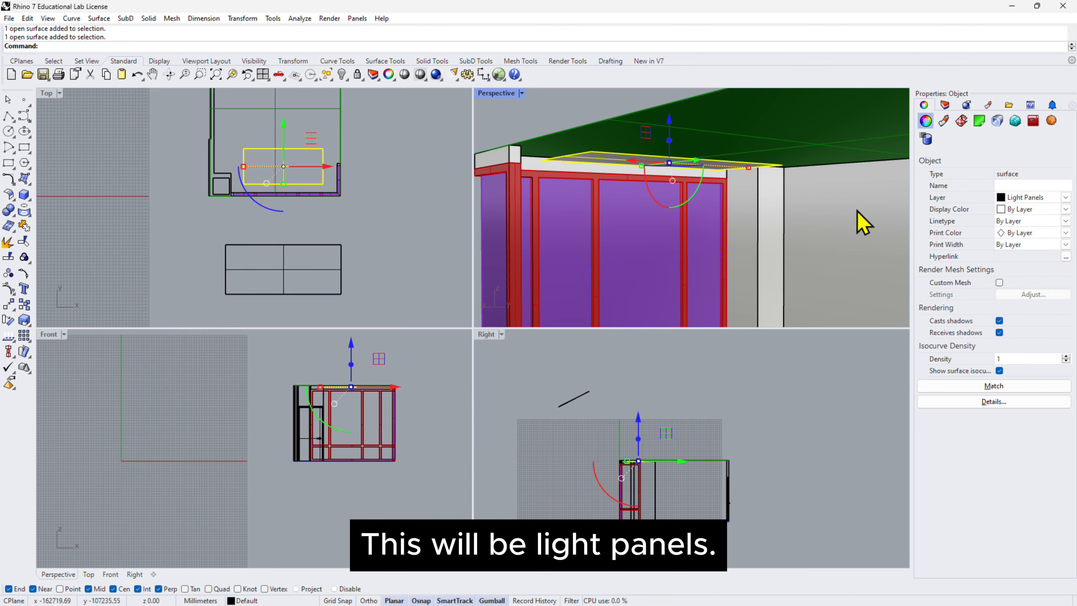
Assign the room's long side wall beside the windows to the Walls layer.
scroll(720, 169, "down", 5)
left_click(696, 182)
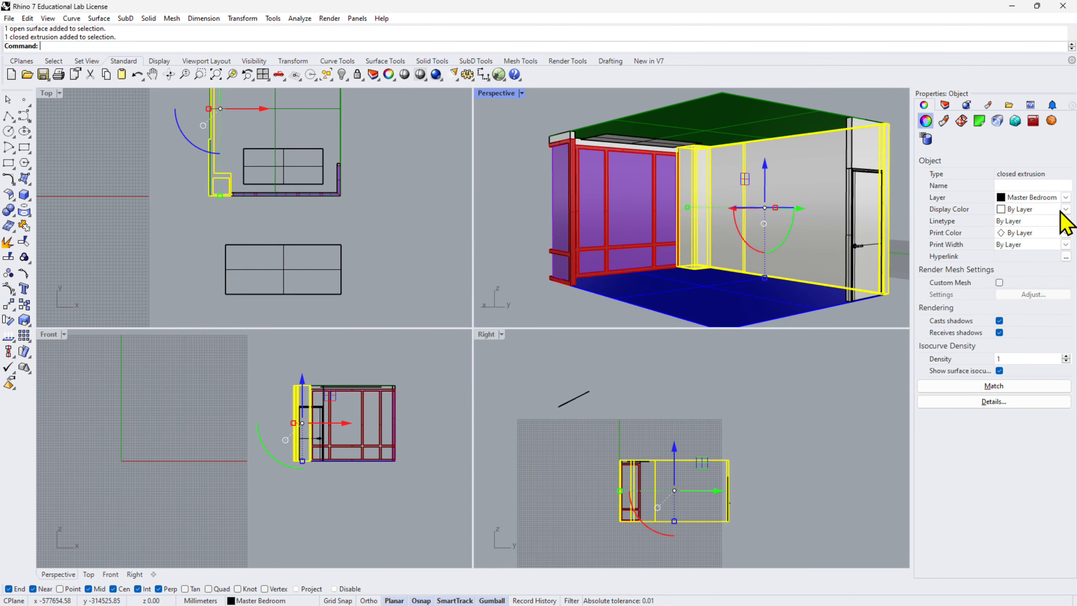
left_click(1066, 198)
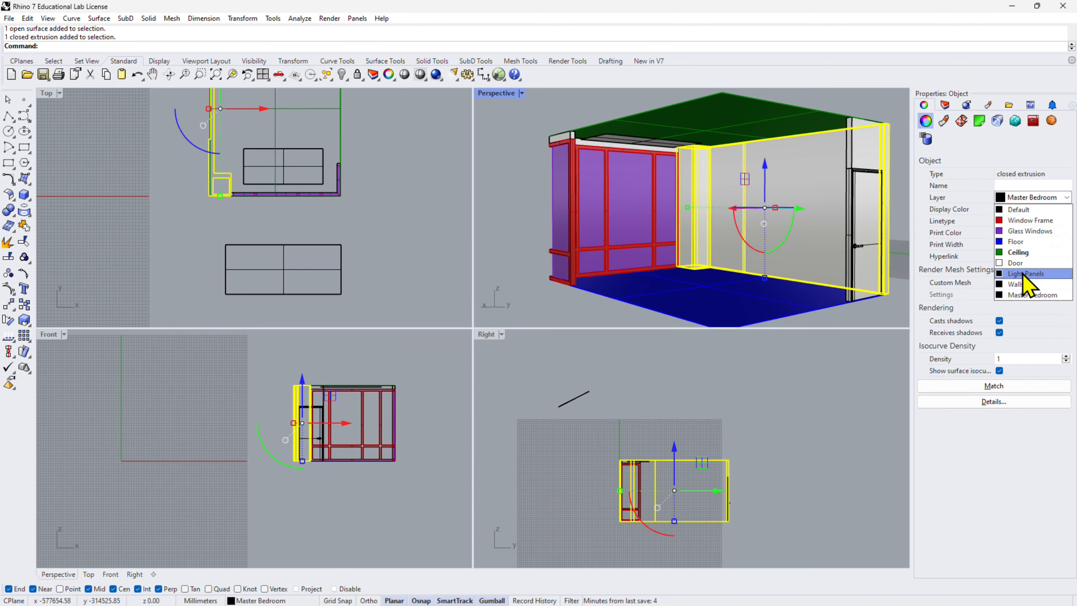
left_click(1026, 285)
Ungroup the door assembly together with the wall piece above it.
left_click(862, 158)
right_click_drag(854, 169, 794, 166)
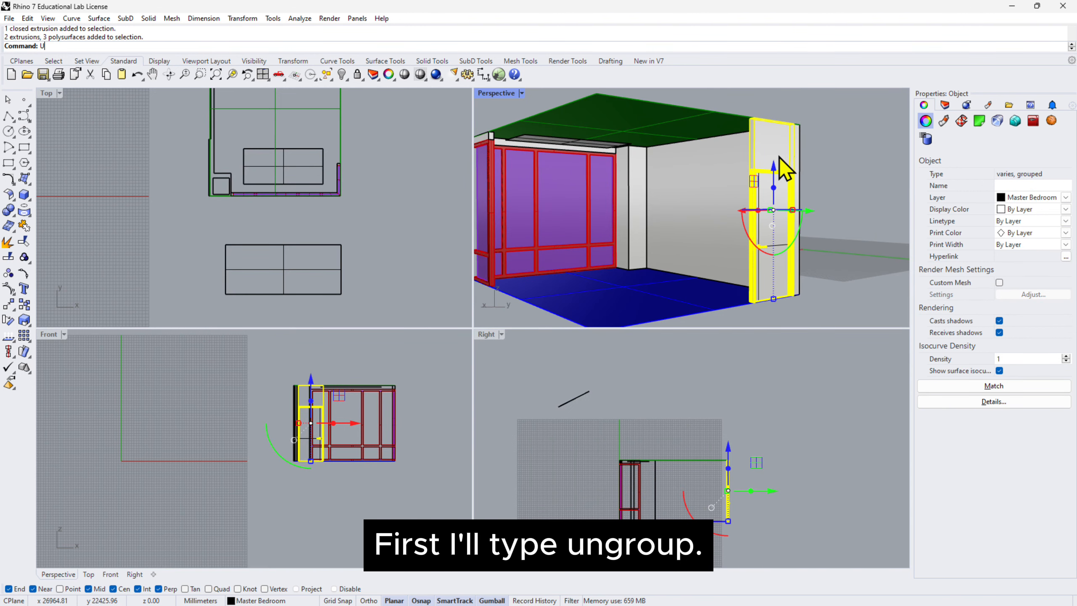
type("group")
key("Return")
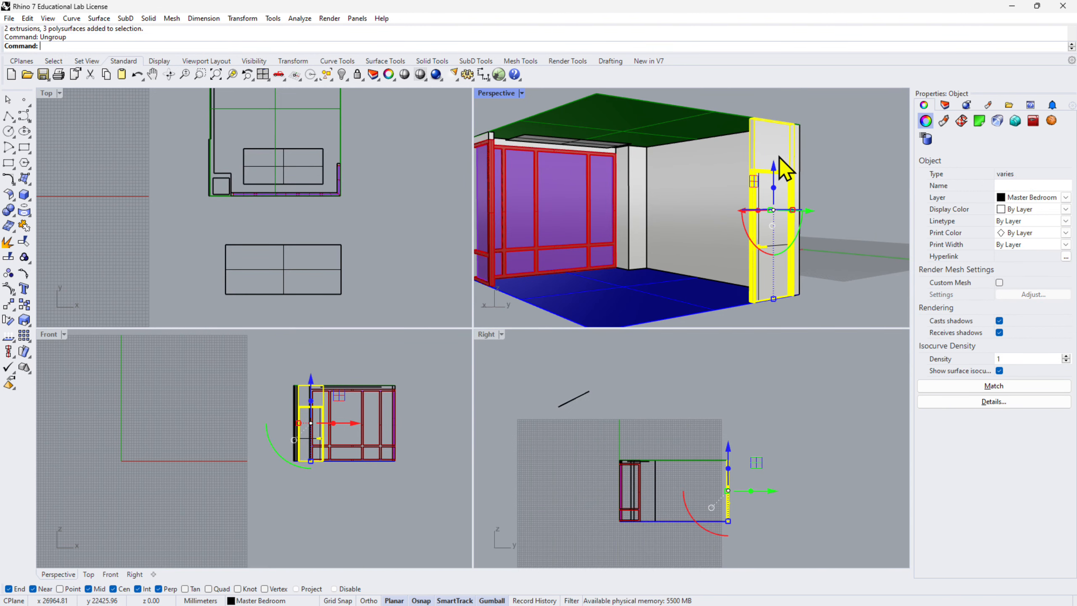
Assign the wall piece above the door to the Walls layer.
left_click(836, 168)
right_click_drag(357, 115, 423, 278)
scroll(772, 154, "up", 4)
left_click(775, 143)
left_click(1065, 197)
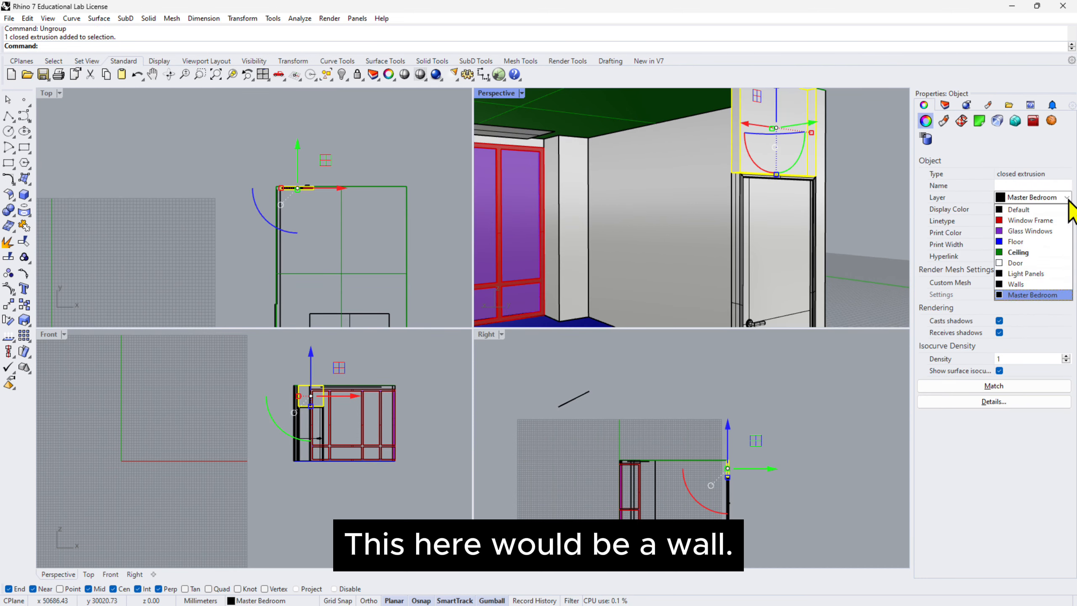
Group the door panel, frame and handle parts, leaving out the wall piece above the door.
scroll(286, 196, "up", 8)
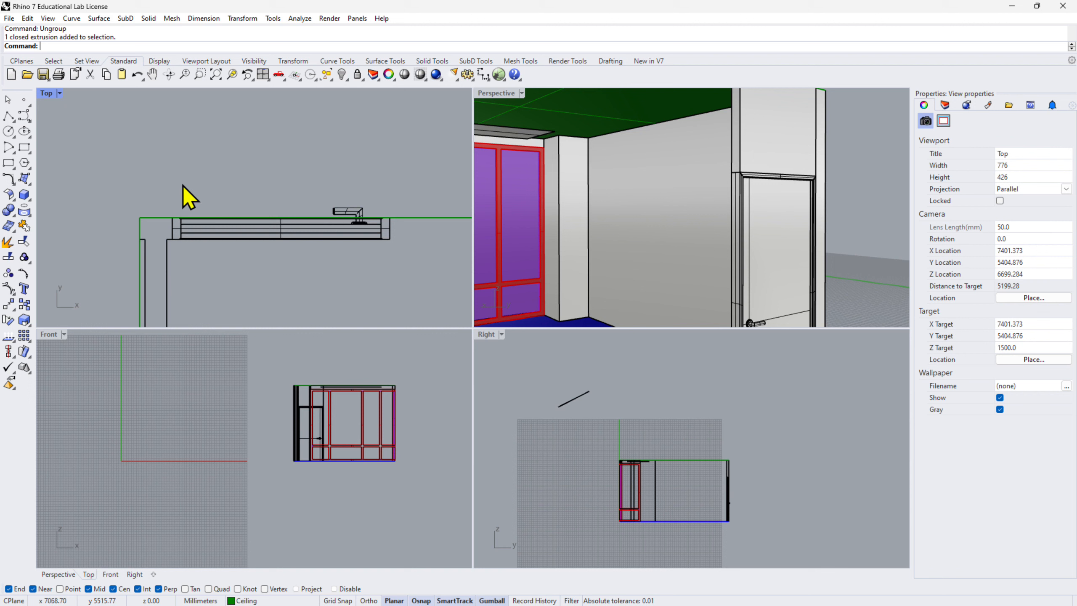
left_click_drag(159, 170, 411, 259)
scroll(693, 214, "down", 2)
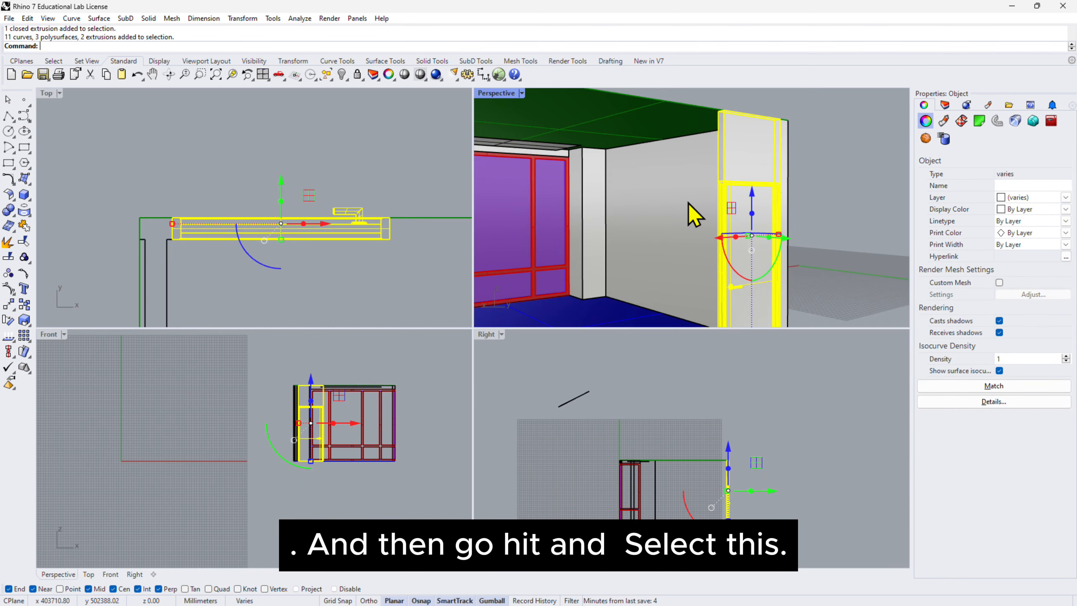
left_click(751, 155, "ctrl")
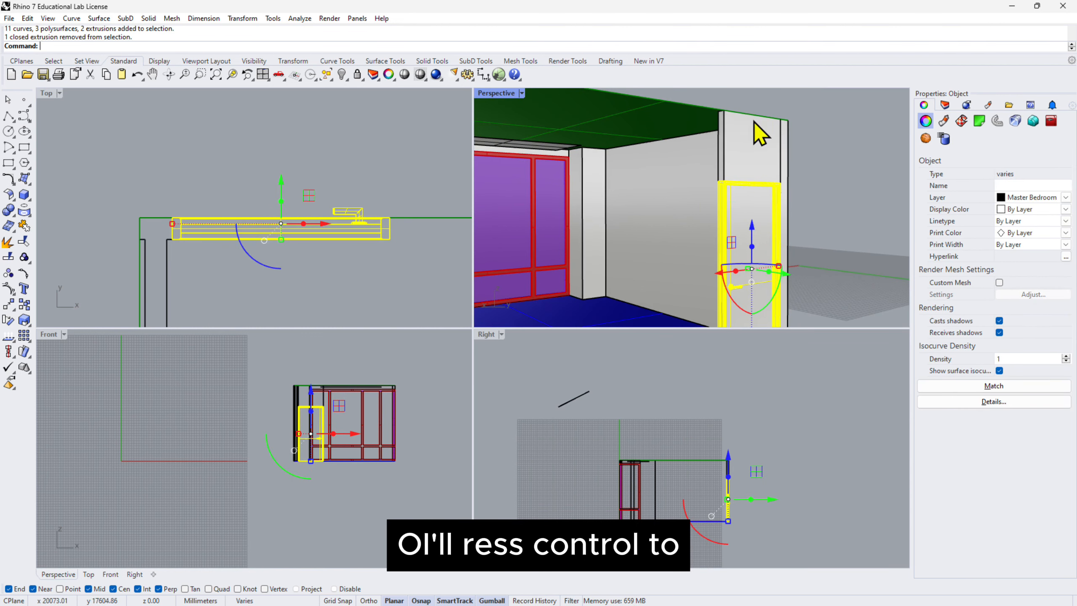
scroll(780, 133, "down", 2)
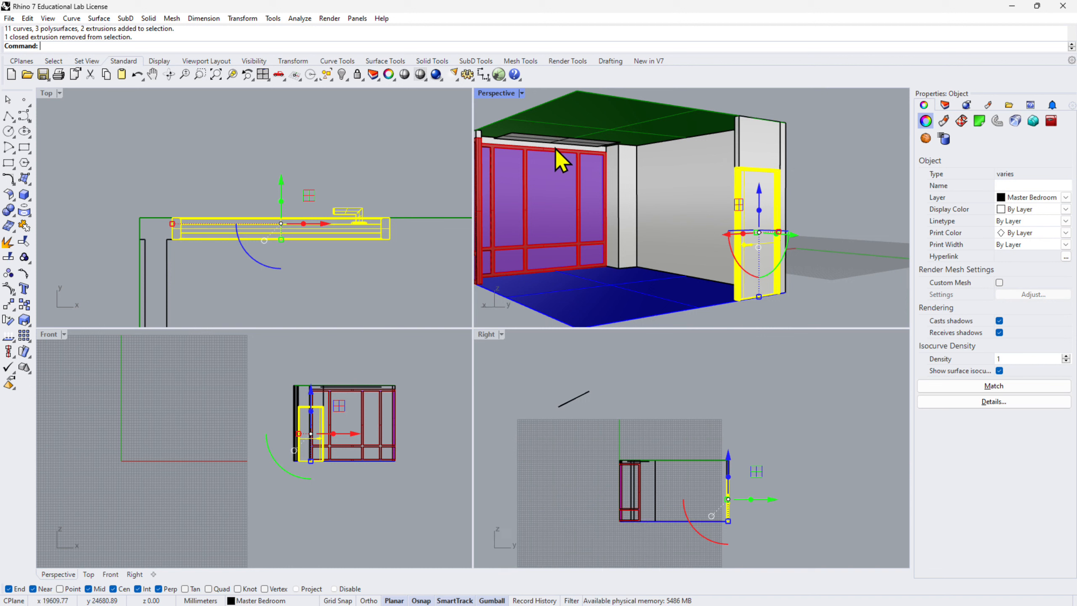
type("Gro")
key("Return")
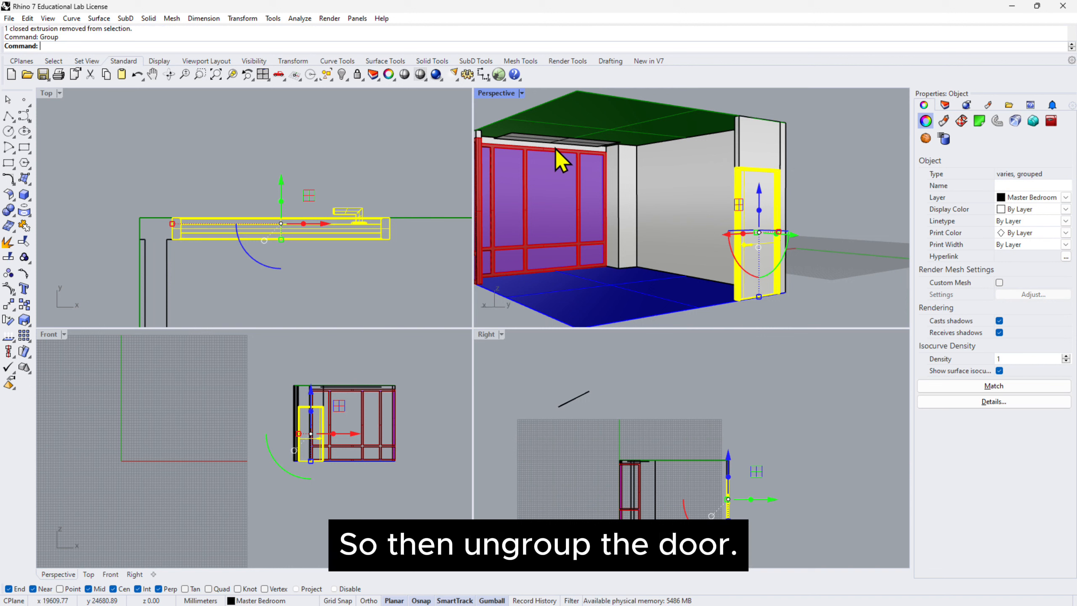
Assign the grouped door parts, including the handle, to the Door layer.
scroll(670, 210, "up", 8)
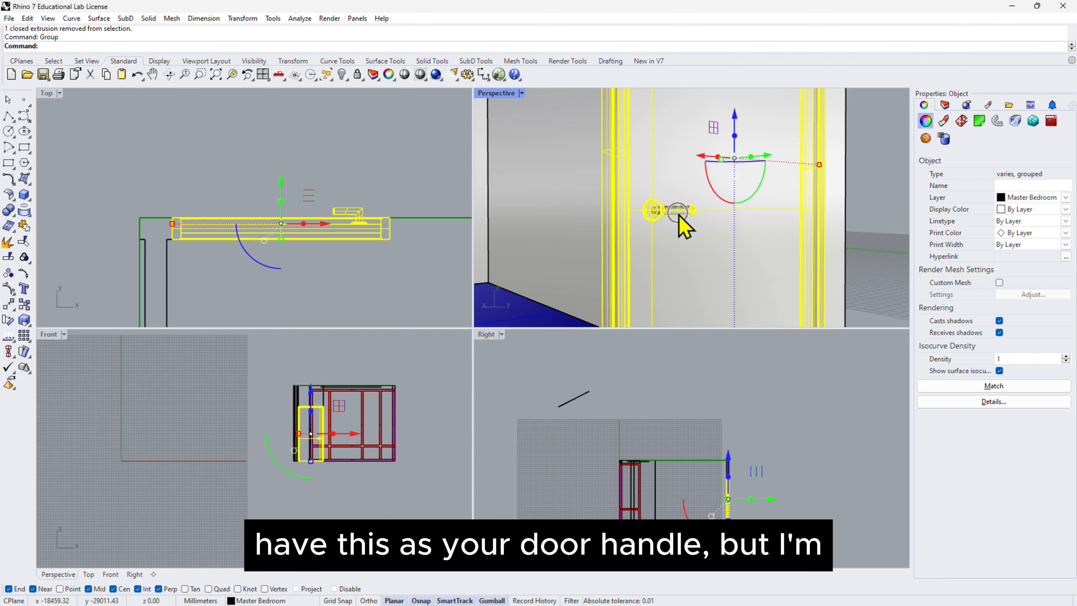
scroll(678, 214, "down", 4)
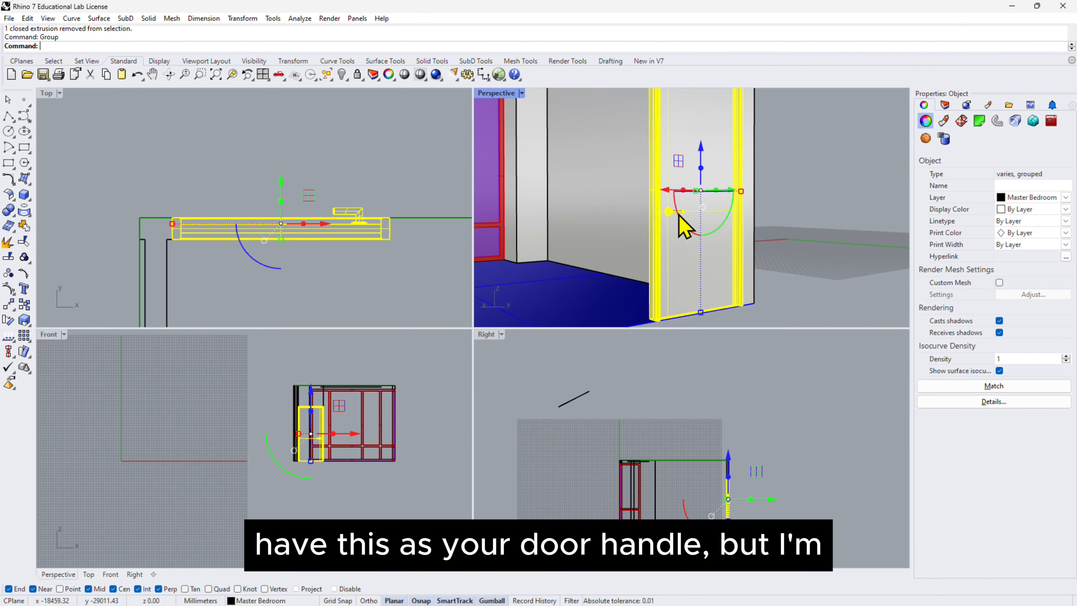
left_click(1065, 197)
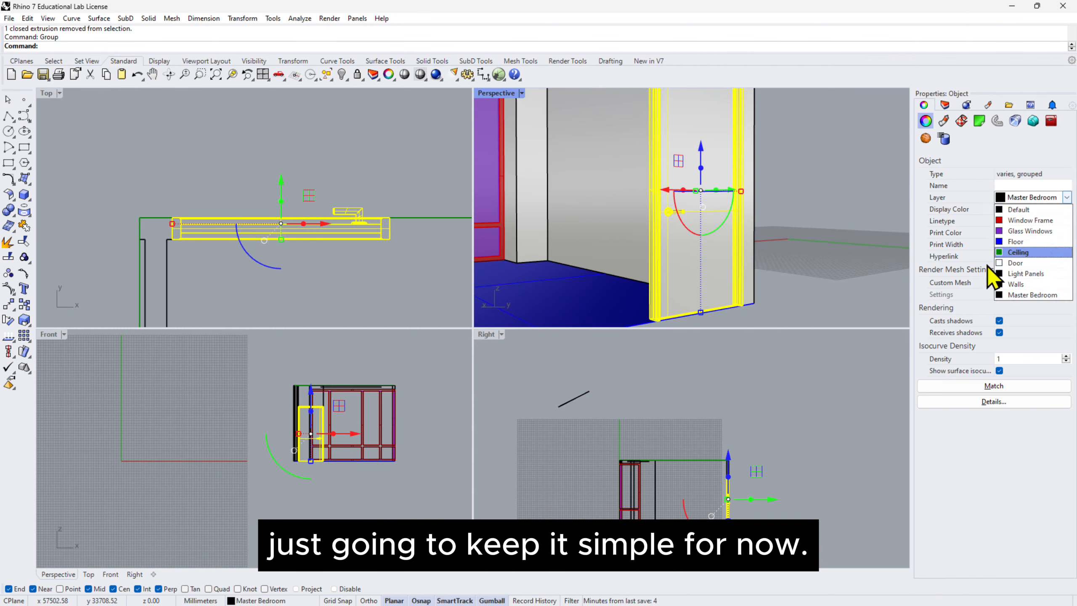
left_click(1017, 264)
left_click(874, 261)
Check the layer of the ceiling light plane and assign the slanted plane outside the room to the Light Panels layer.
scroll(834, 232, "down", 4)
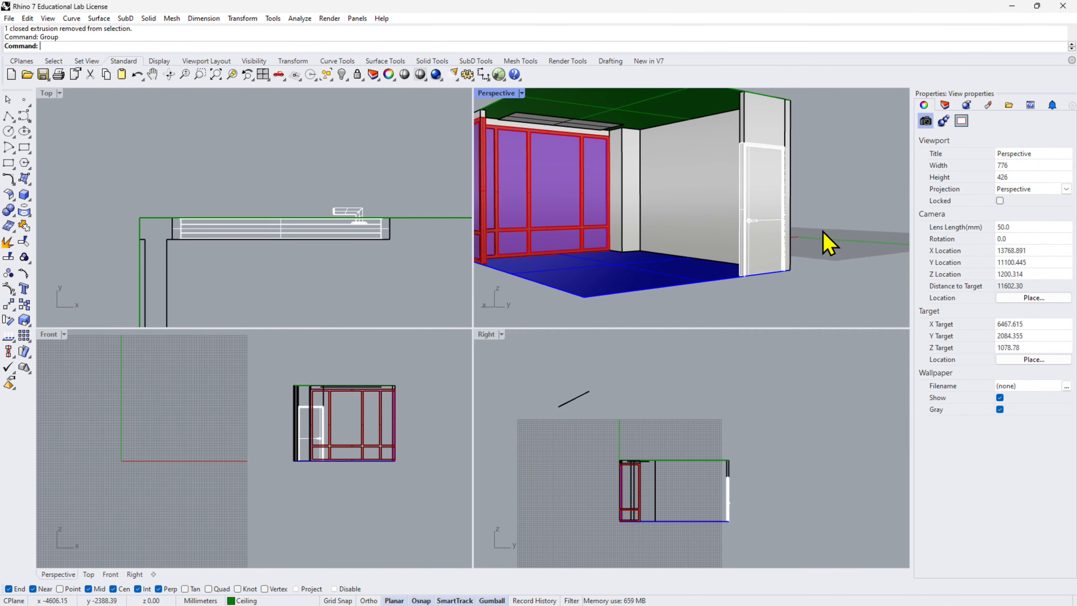
left_click(584, 127)
right_click_drag(652, 161, 765, 250, "shift")
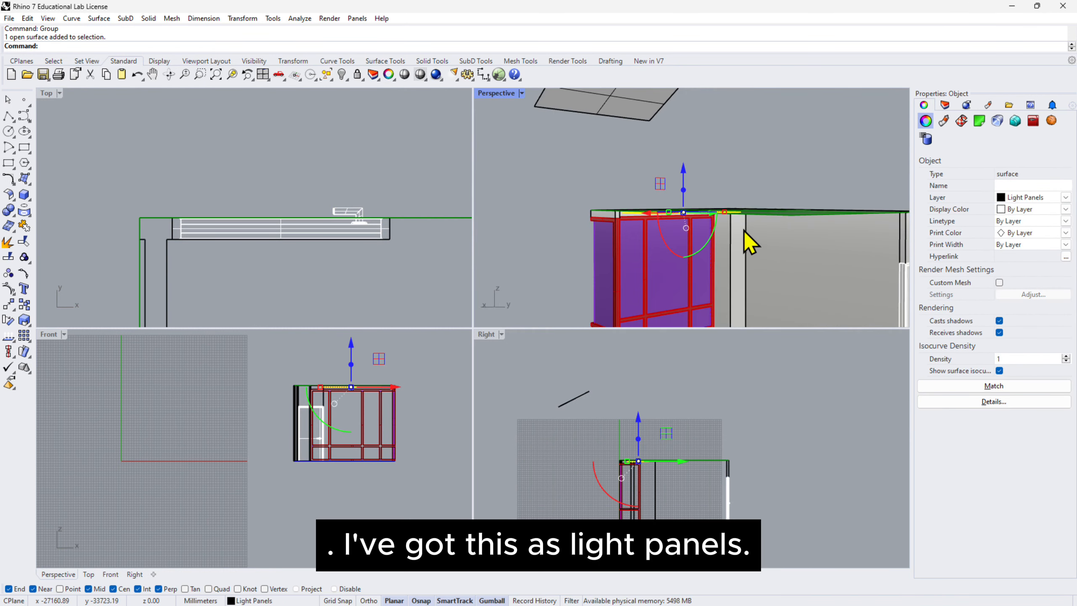
scroll(744, 231, "down", 2)
left_click(640, 114)
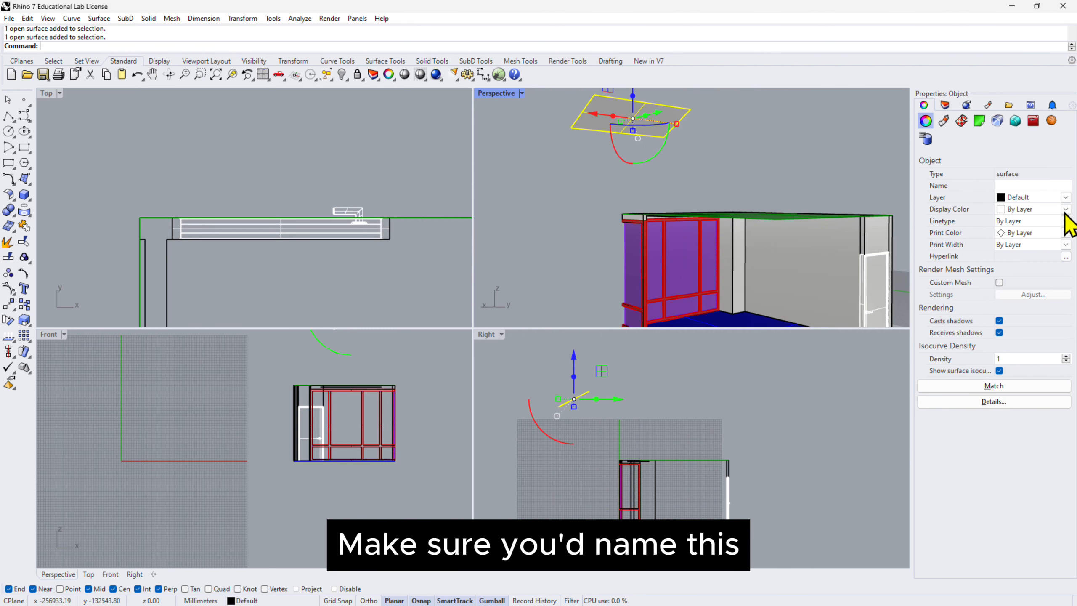
left_click(1065, 197)
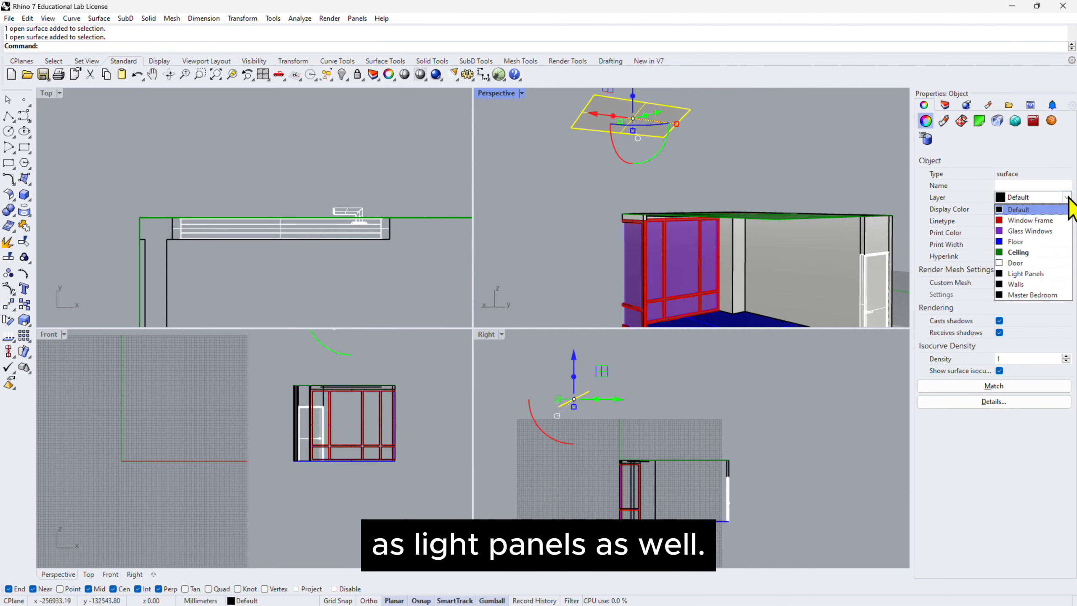
left_click(1019, 295)
left_click(793, 139)
scroll(793, 139, "down", 1)
right_click_drag(793, 140, 760, 189, "shift")
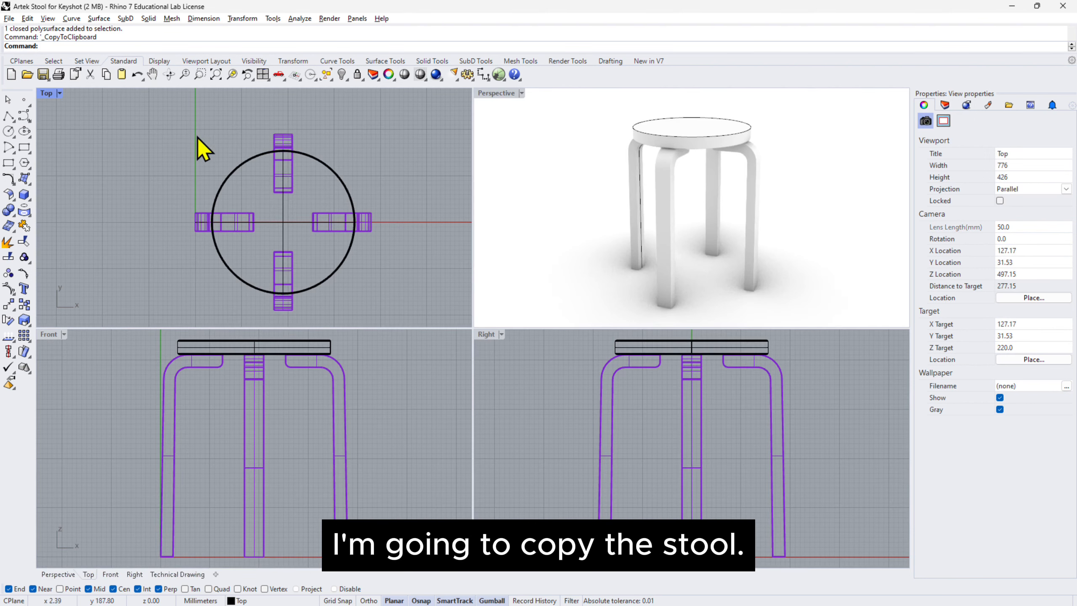
Copy the whole stool from the Artek Stool for Keyshot file into the bedroom file and move it inside the room near the windows.
left_click_drag(178, 118, 408, 313)
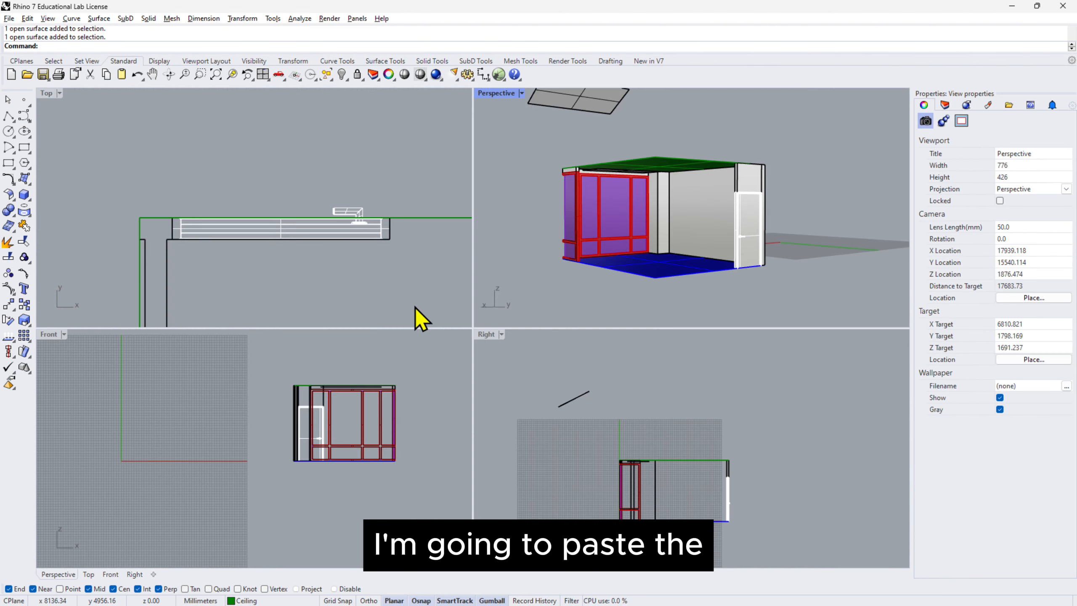
key("ctrl+v")
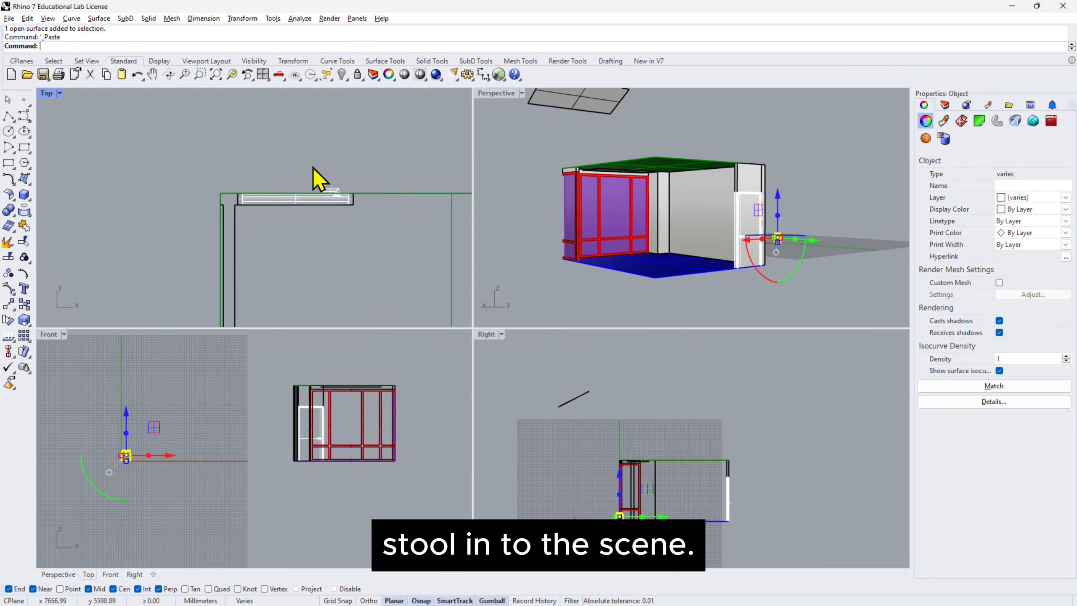
scroll(313, 166, "down", 18)
left_click_drag(227, 262, 309, 256)
scroll(332, 272, "up", 10)
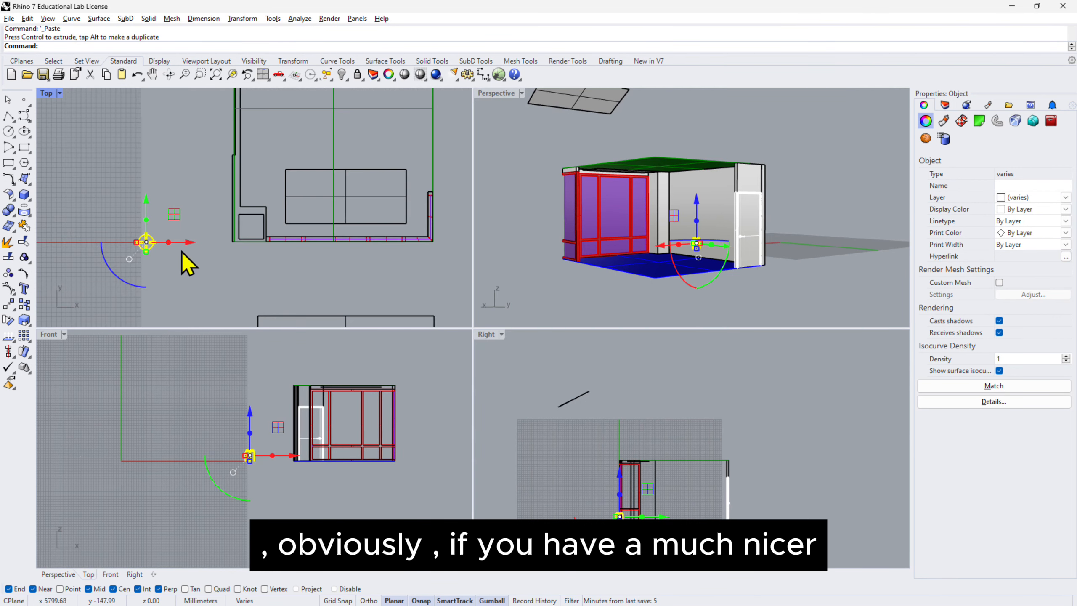
left_click_drag(190, 243, 341, 181)
scroll(316, 212, "up", 5)
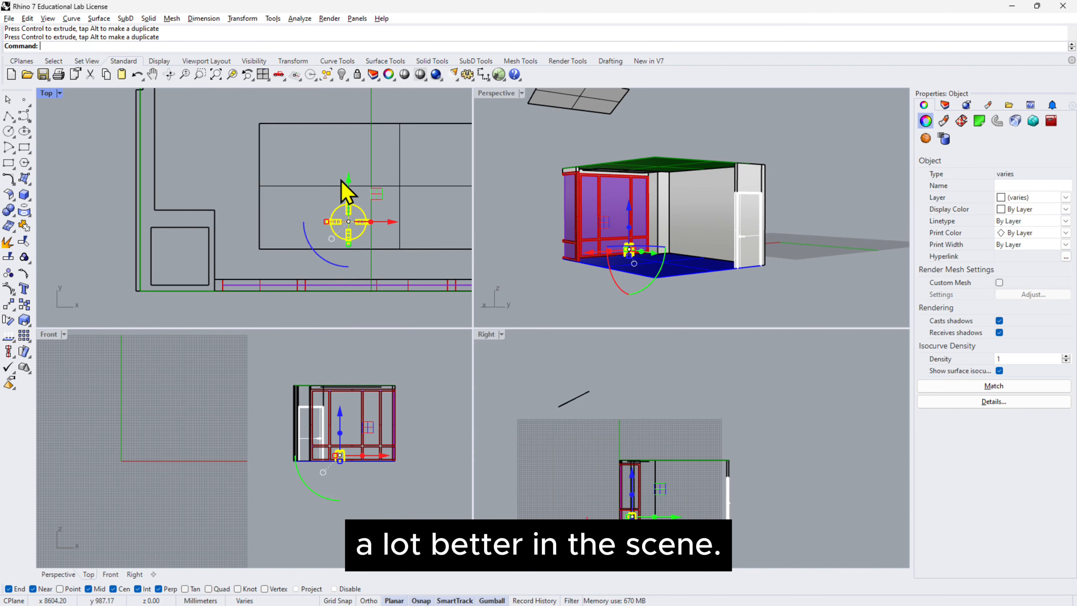
left_click(791, 287)
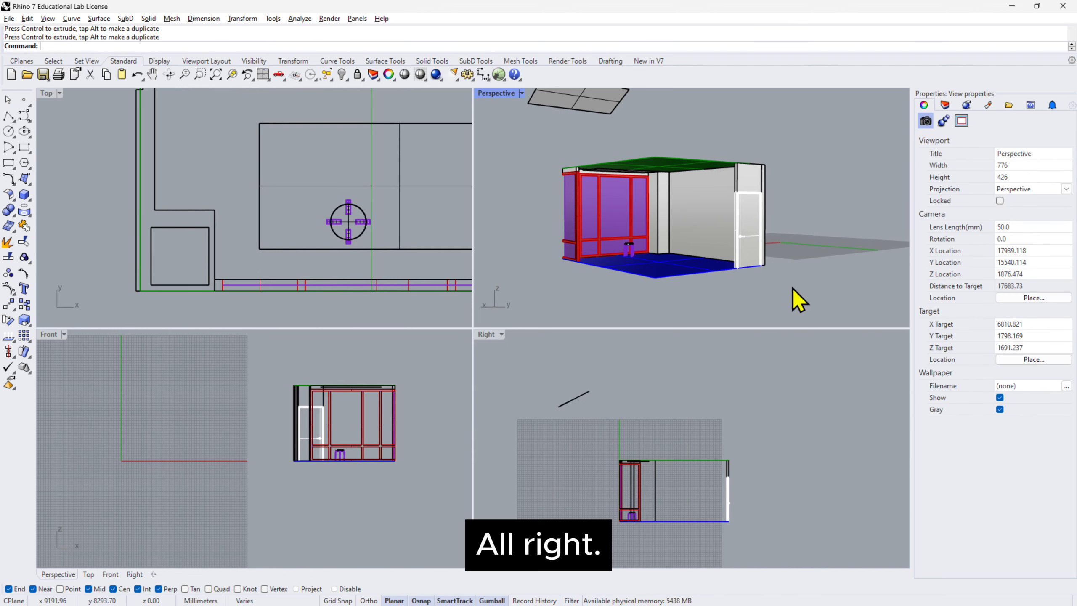
Rename the stool's Top layer as Stool-Top.
scroll(634, 254, "up", 9)
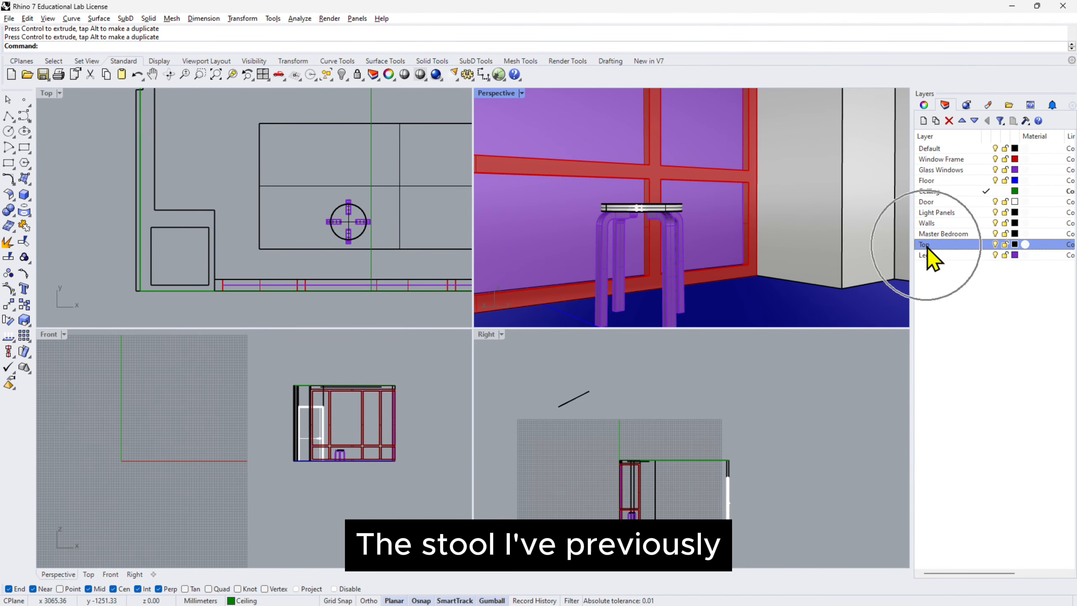
left_click(923, 244)
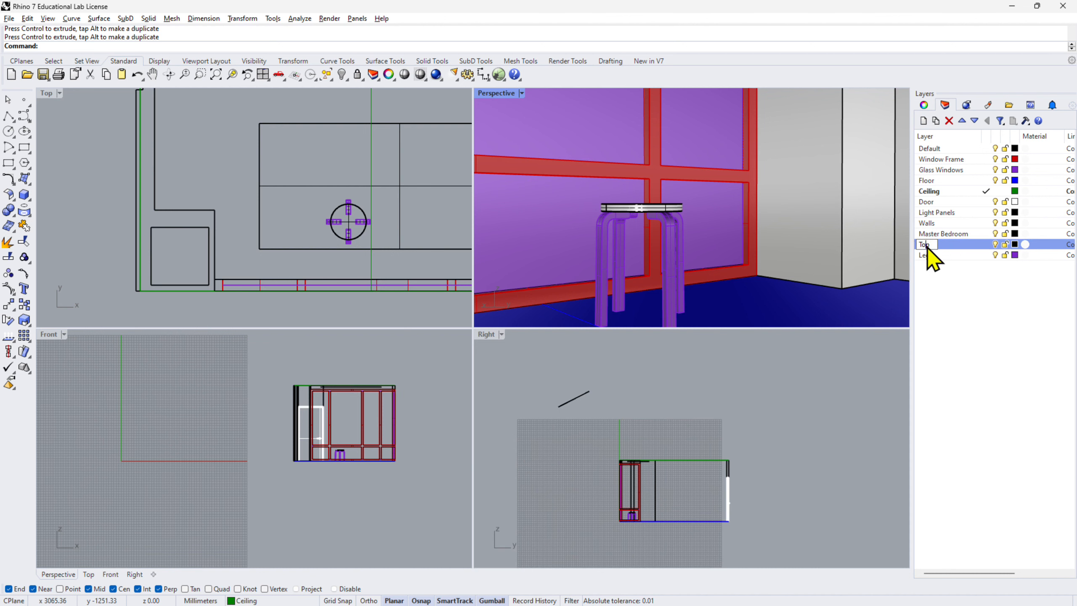
type("Stool-")
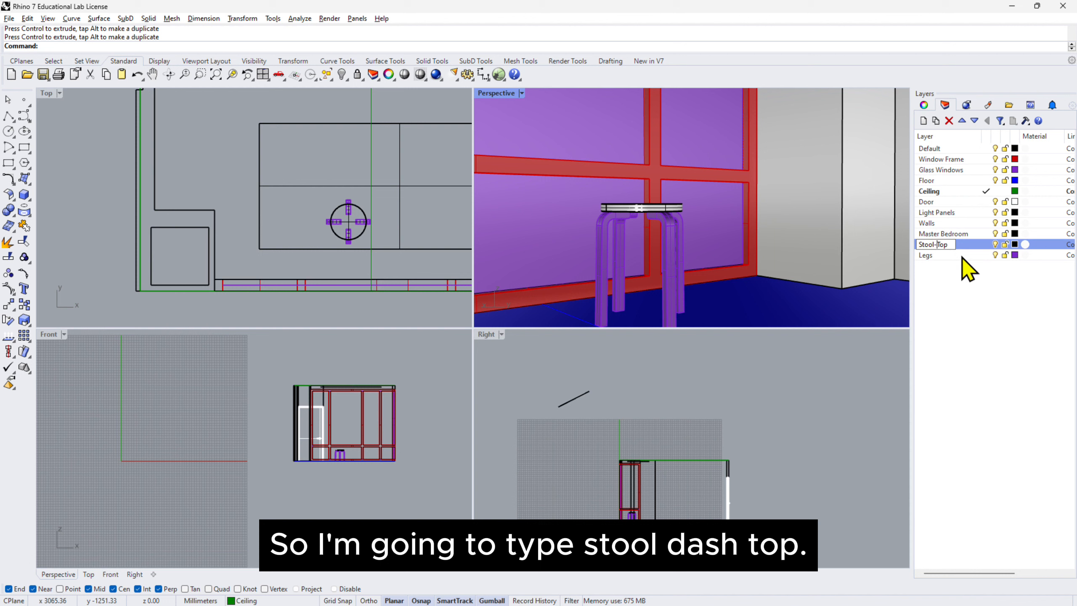
key("Return")
Rename the stool's Legs layer as Stool-Legs.
left_click(925, 255)
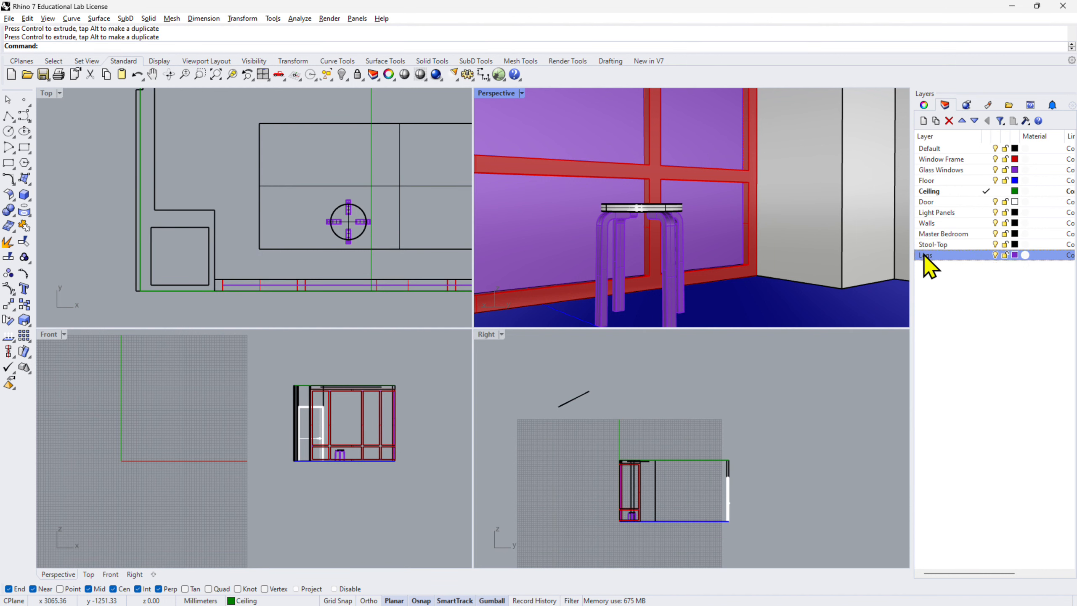
double_click(925, 255)
left_click(920, 256)
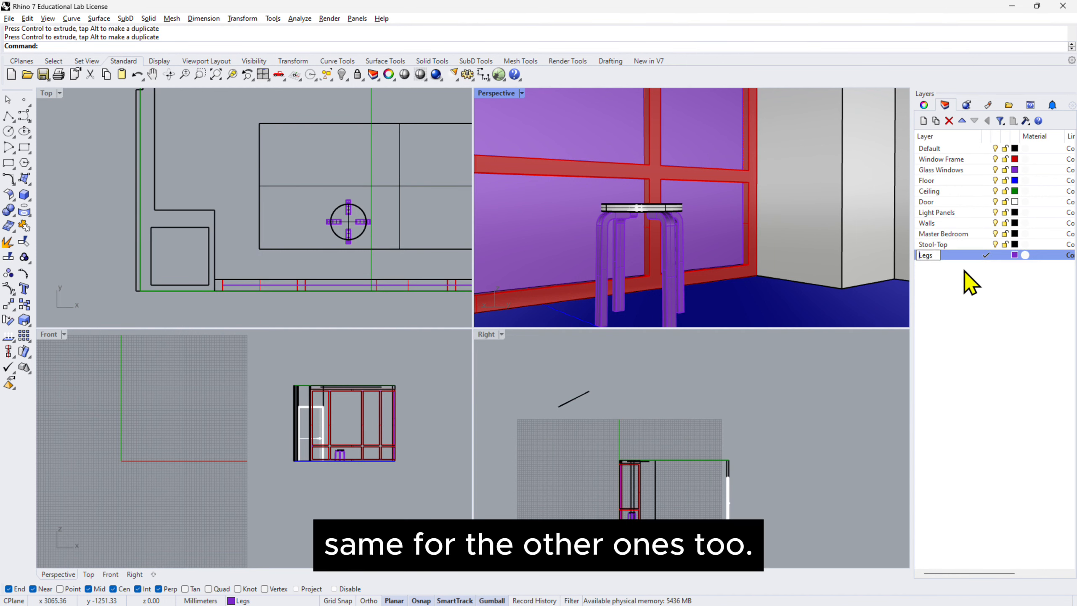
type("Stool-")
key("Return")
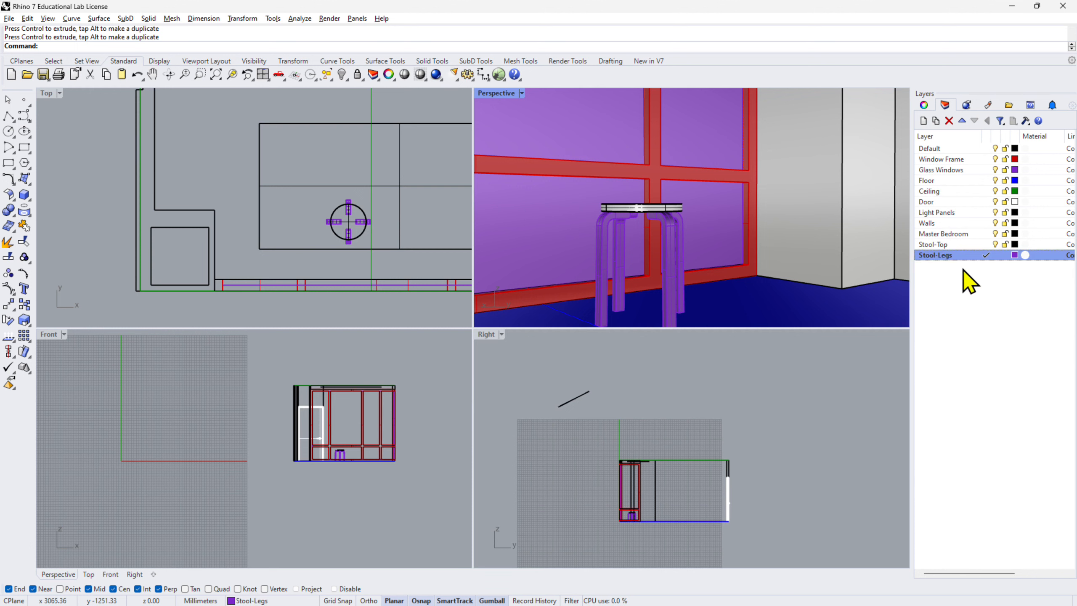
Delete the Master Bedroom layer together with the objects still on it.
left_click(951, 233)
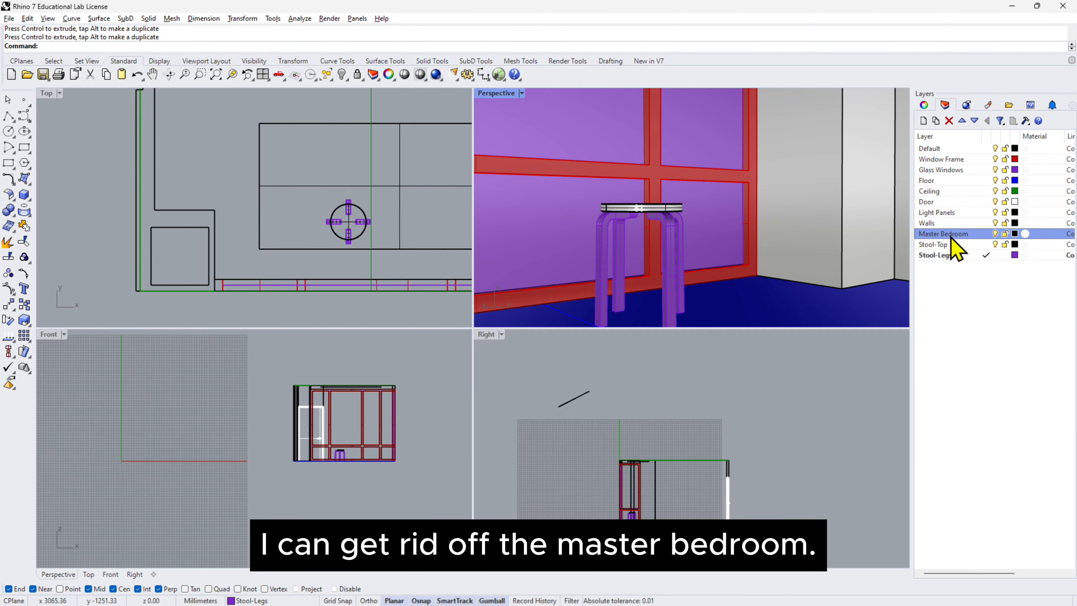
left_click(949, 120)
left_click(512, 335)
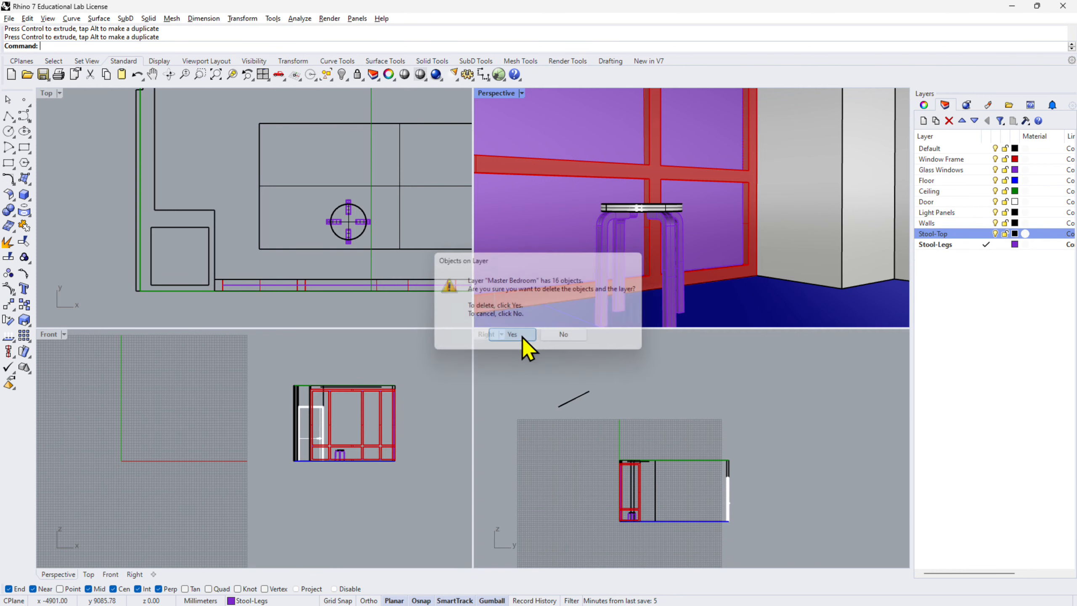
scroll(681, 235, "down", 5)
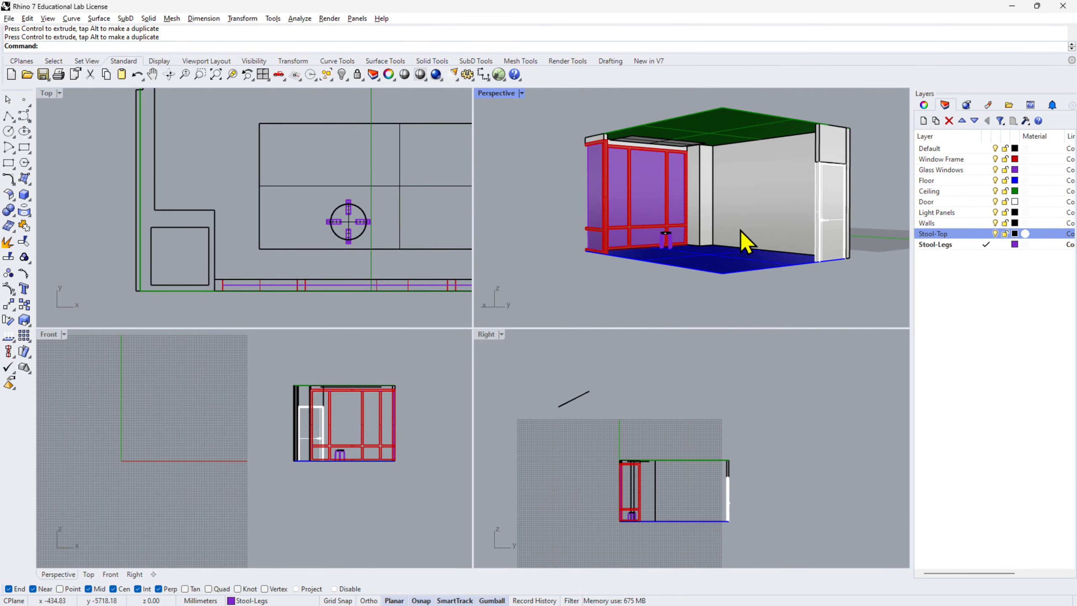
right_click_drag(757, 249, 738, 269)
scroll(738, 269, "down", 2)
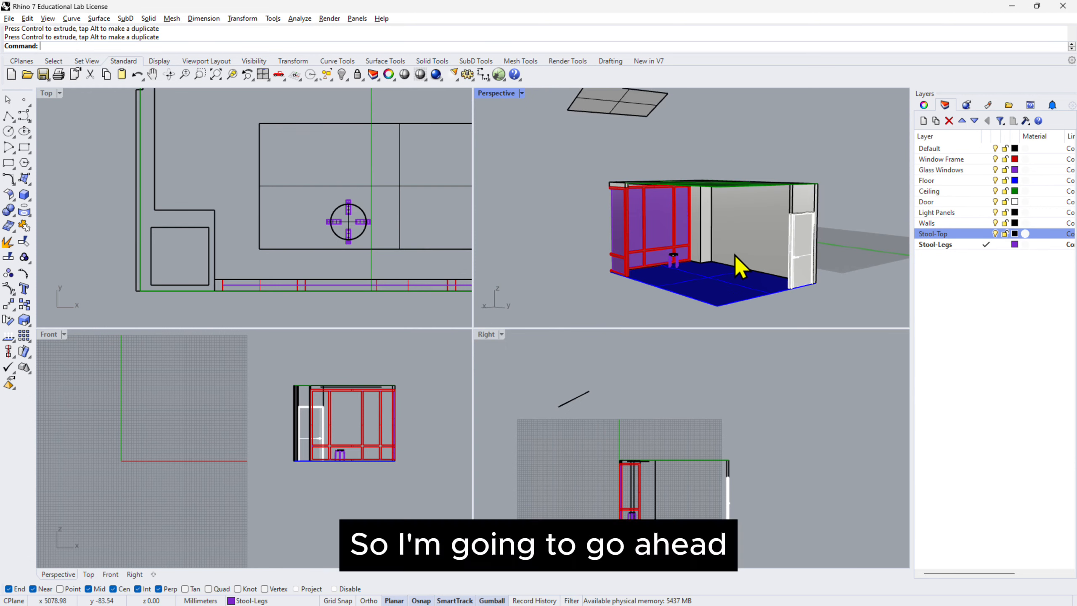
Save the model under the name Trial Rhino Floor Plan - KeyShot 04 in the DX4107 folder, replacing the existing file.
left_click(9, 18)
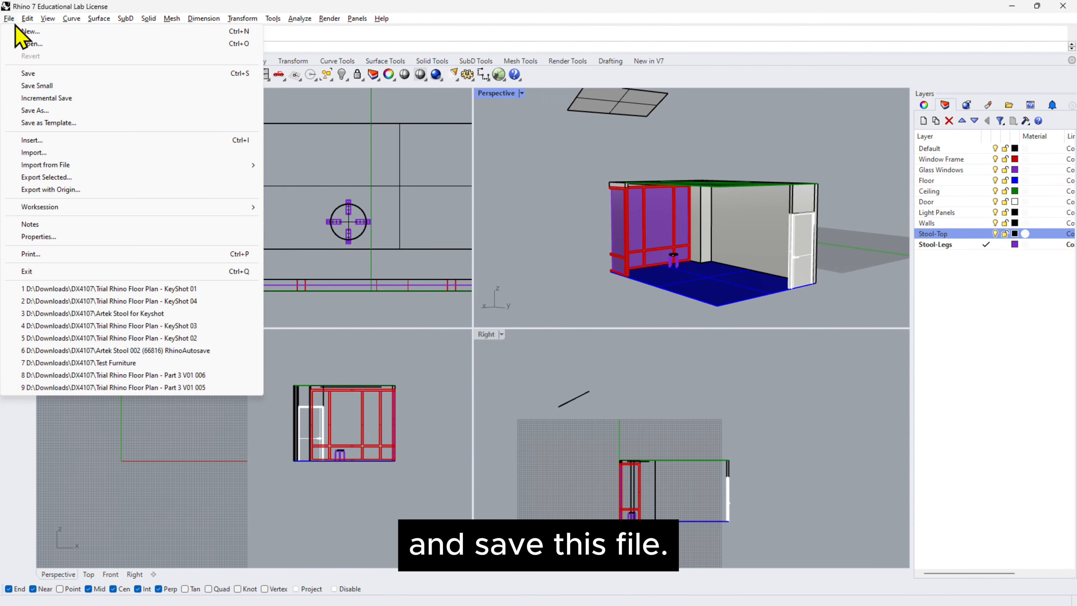
left_click(51, 111)
left_click(589, 242)
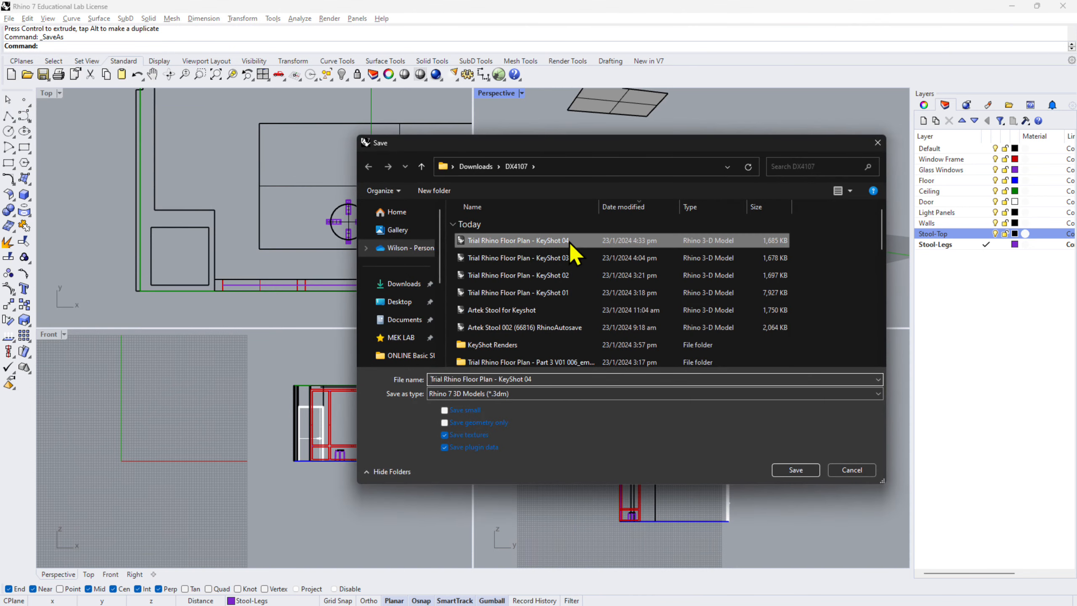
left_click(794, 469)
left_click(652, 339)
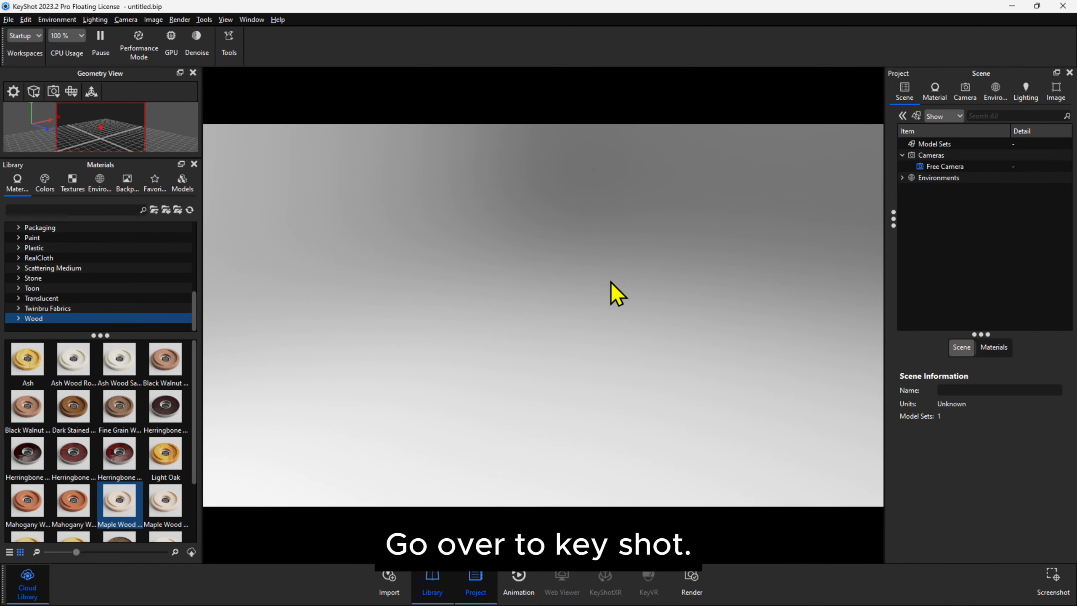
Import Trial Rhino Floor Plan - KeyShot 04 from the DX4107 folder with the up orientation set to Z.
left_click(398, 585)
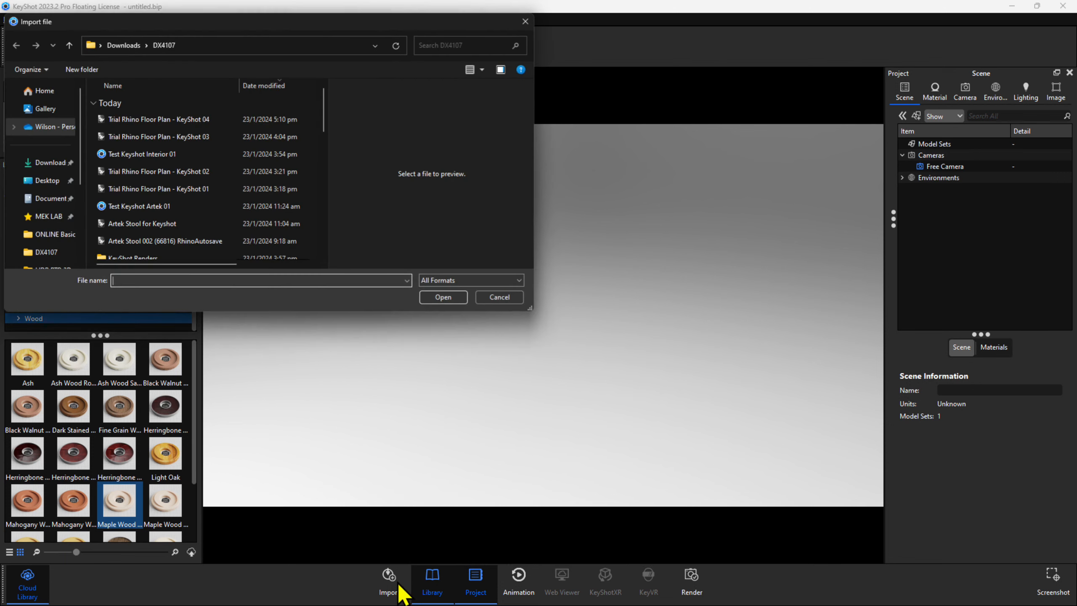
left_click(293, 119)
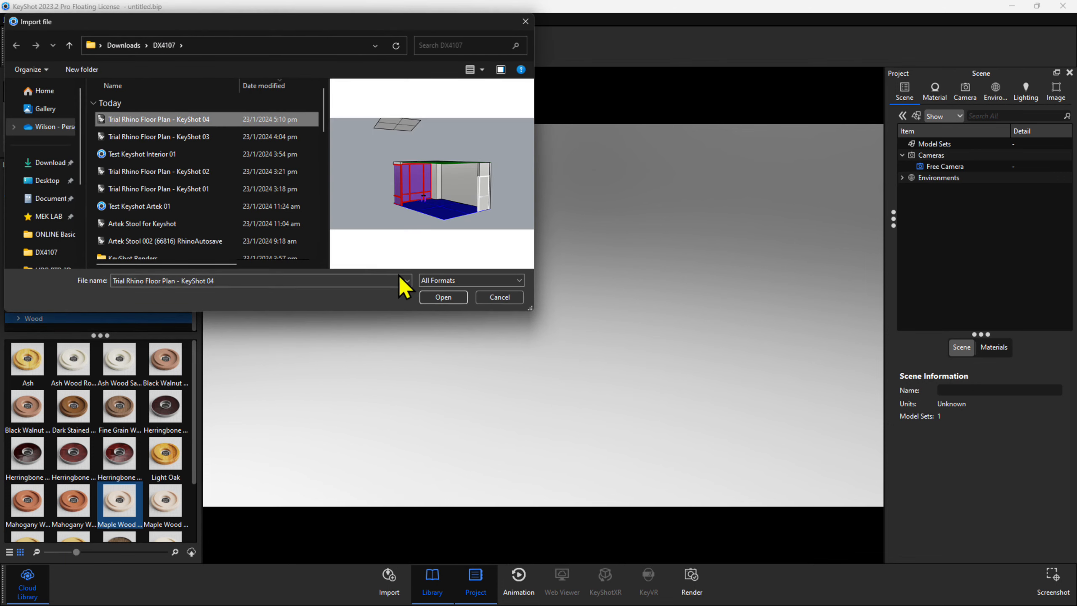
left_click(443, 297)
left_click(507, 349)
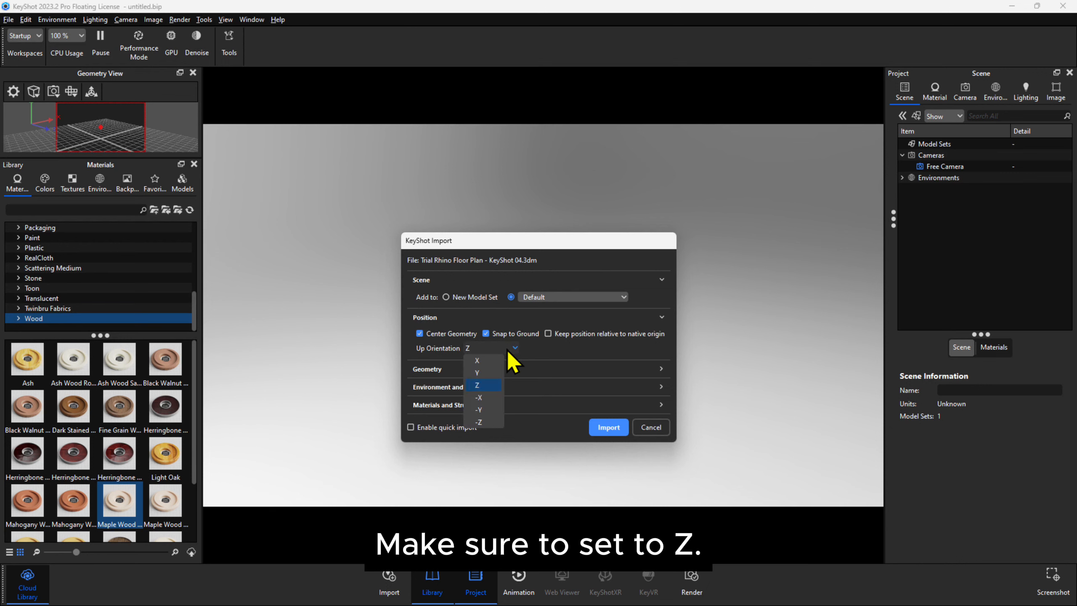
left_click(507, 349)
left_click(617, 432)
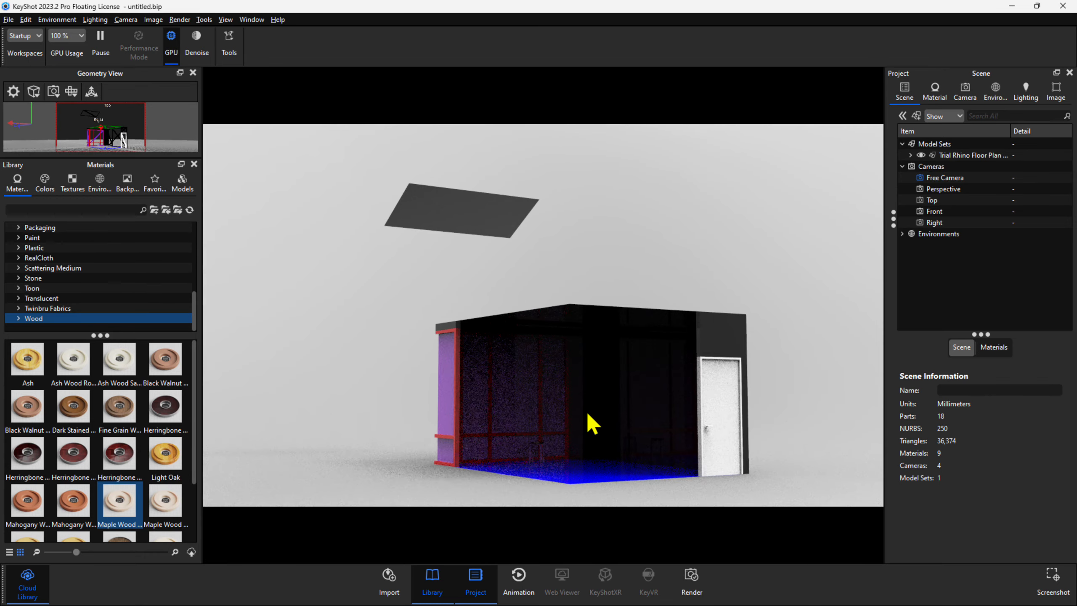
Switch the scene's lighting preset to Interior.
scroll(588, 430, "up", 1)
middle_click_drag(587, 428, 580, 379)
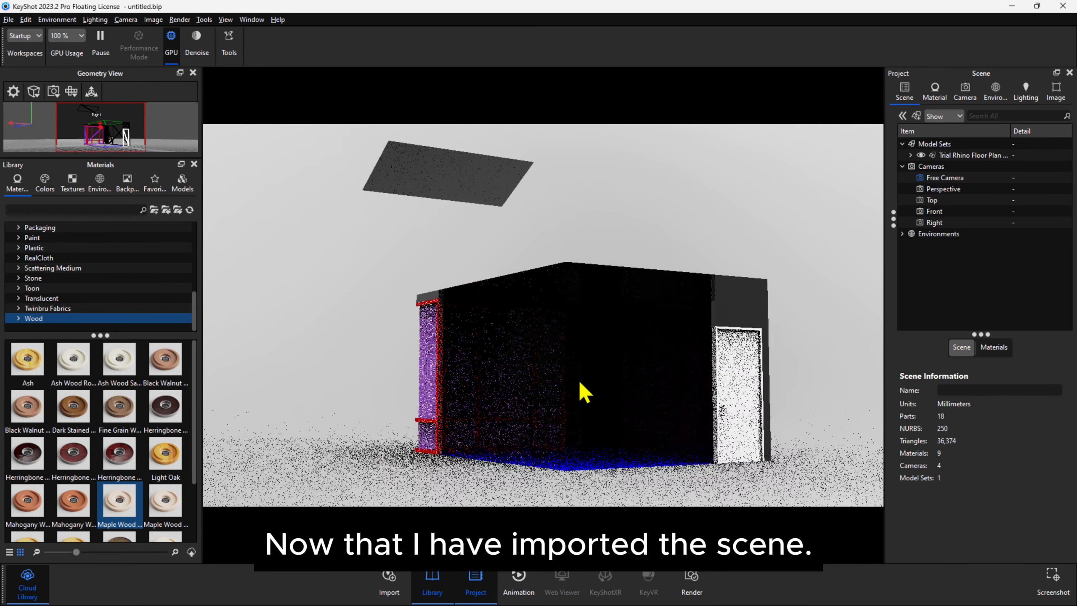
scroll(573, 371, "up", 3)
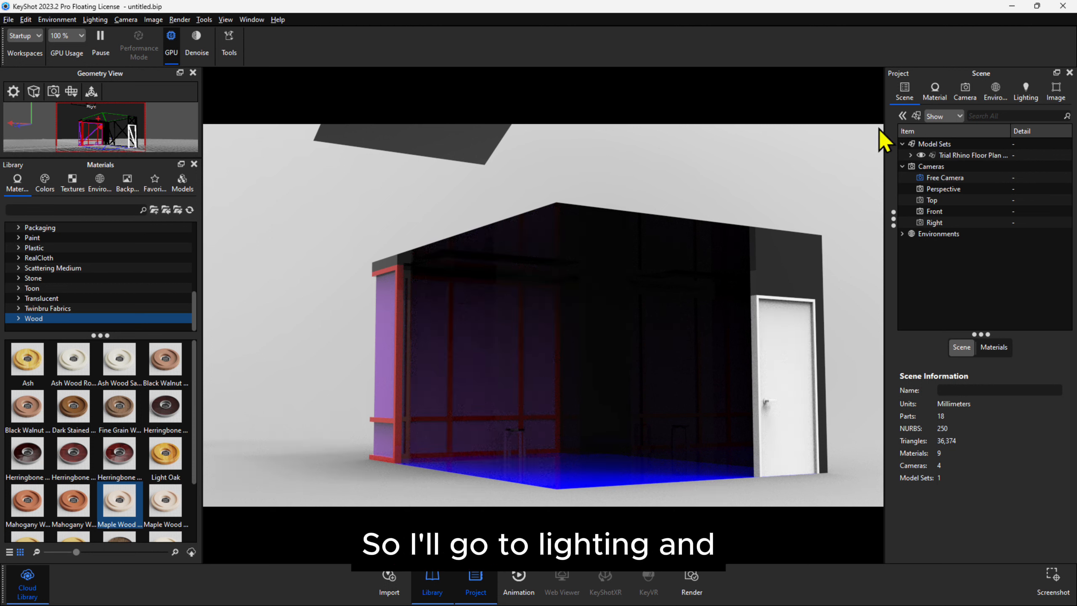
left_click(1024, 106)
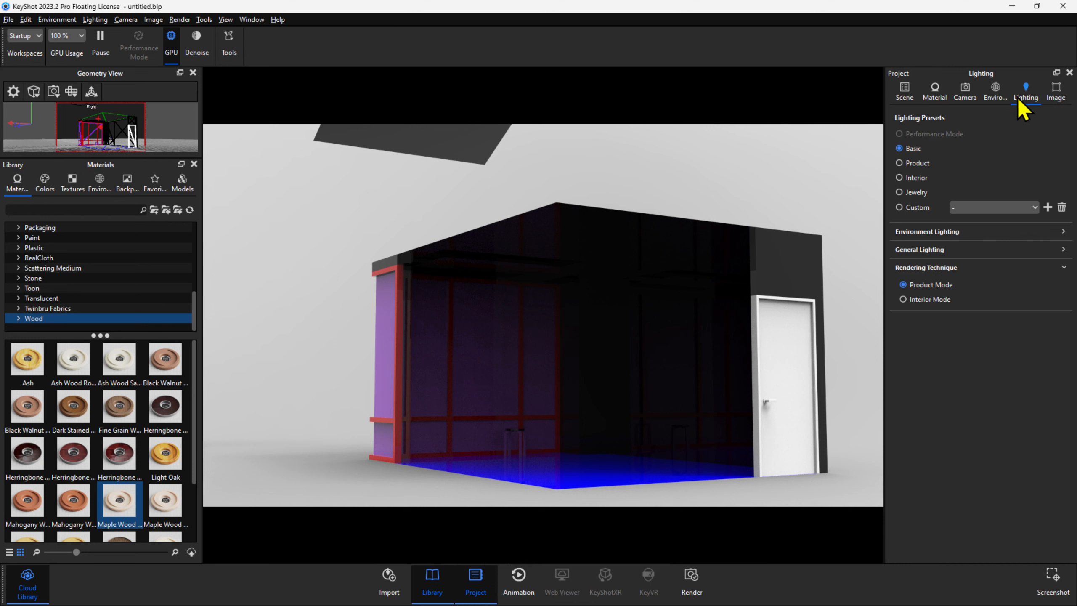
left_click(914, 179)
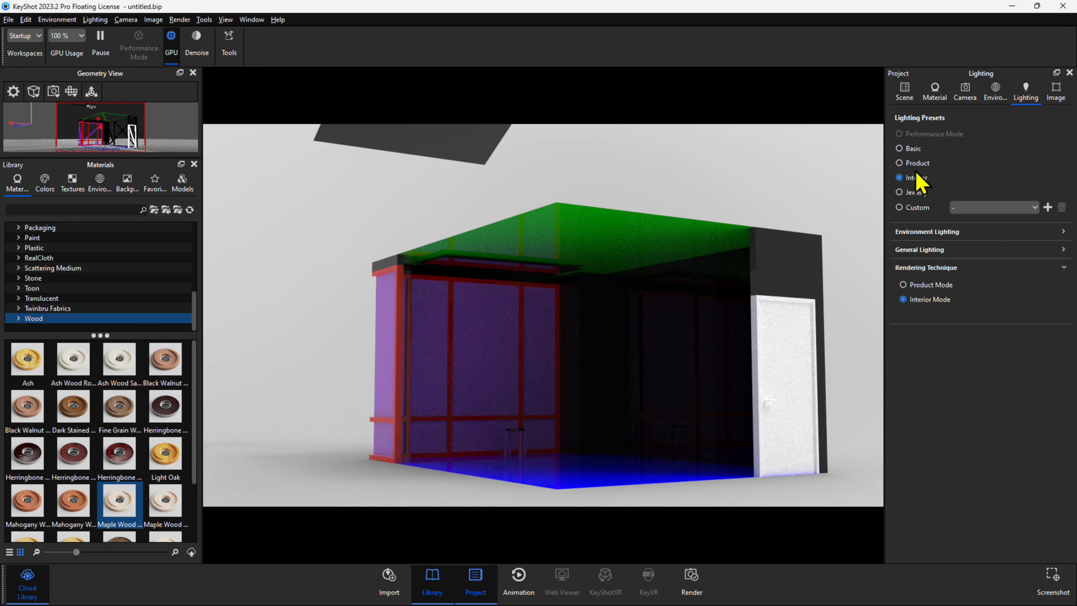
left_click(904, 91)
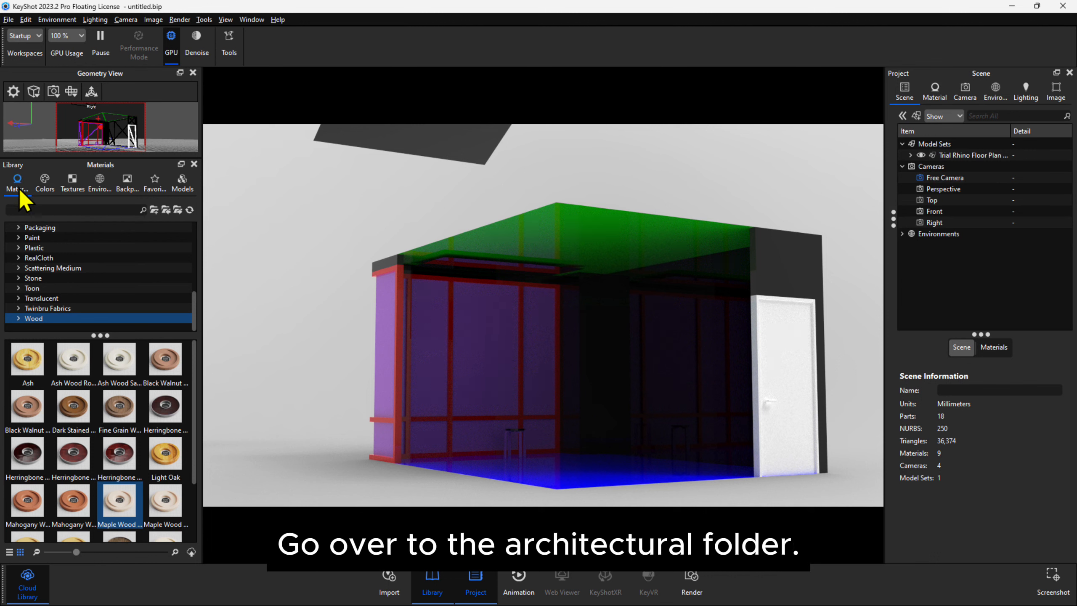
Apply a clear Glass Window material from the Architectural materials to the room's window panes.
scroll(80, 255, "up", 5)
left_click(83, 248)
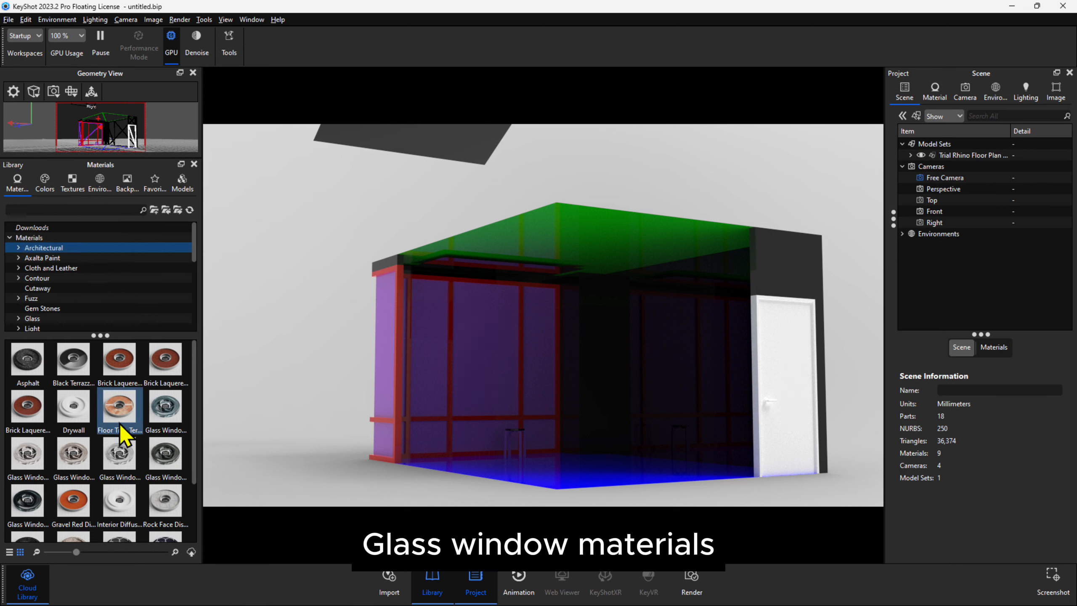
left_click_drag(26, 468, 425, 358)
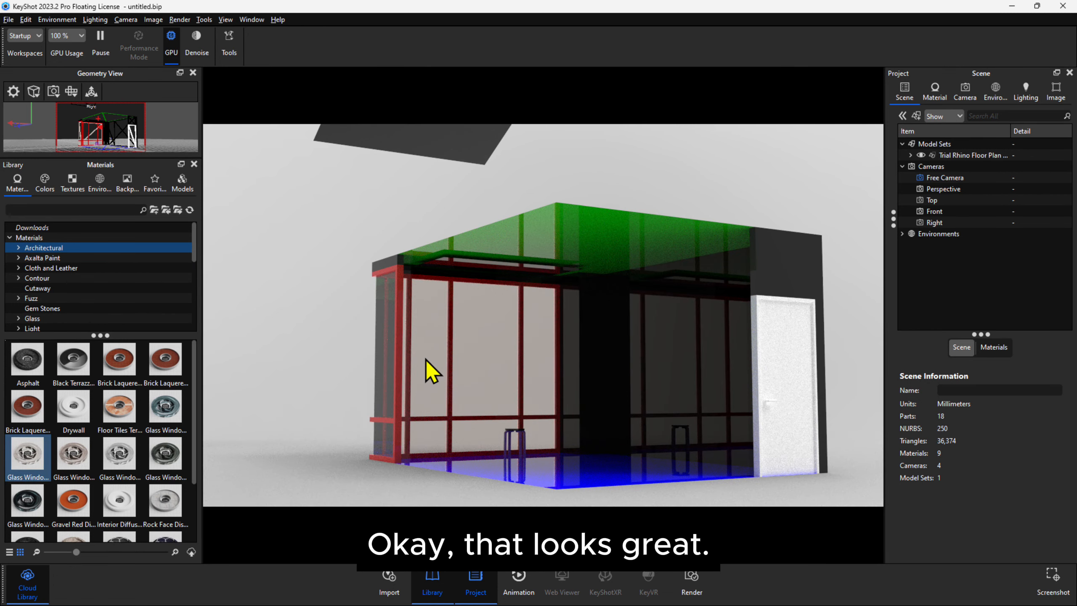
Apply the white Paint Matte material from the Paint materials to the room's walls.
scroll(68, 467, "down", 2)
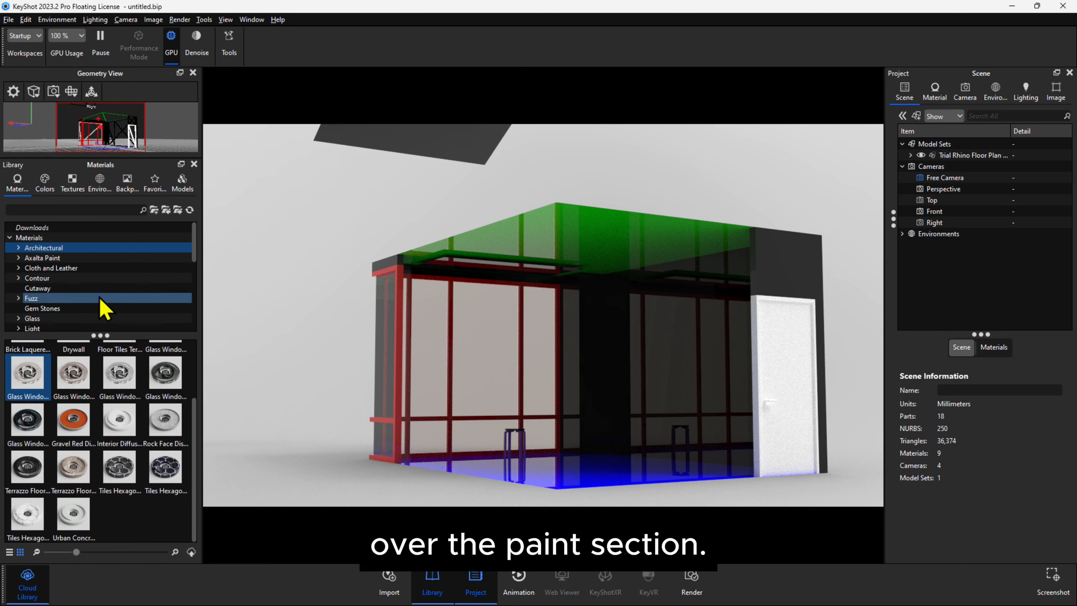
scroll(100, 297, "down", 3)
left_click(117, 309)
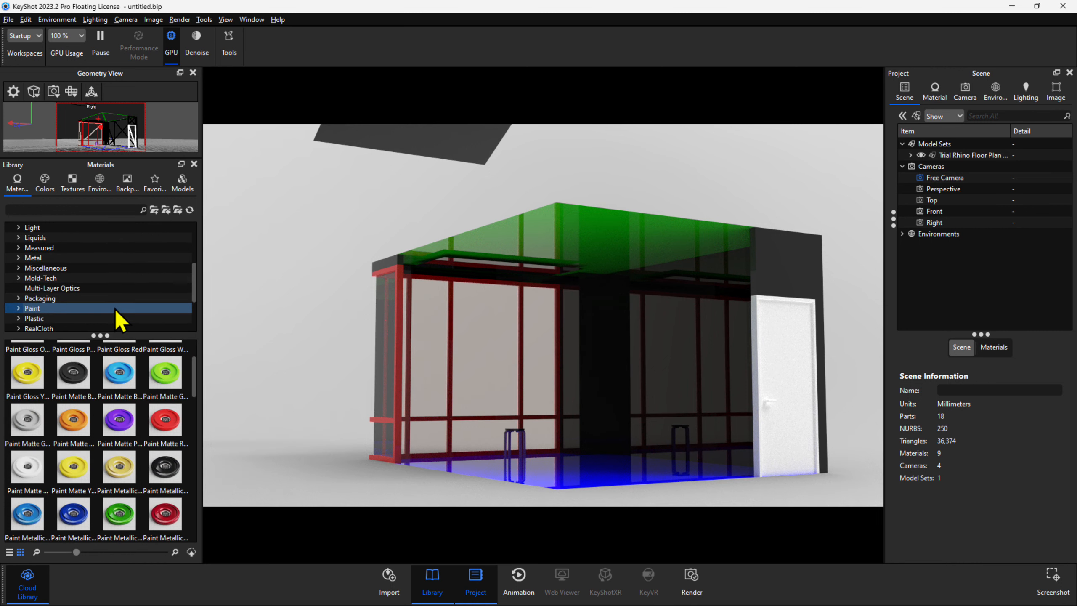
left_click(27, 475)
mouse_move(29, 478)
left_mouse_down()
mouse_move(504, 308)
mouse_move(585, 344)
mouse_move(634, 322)
left_mouse_up()
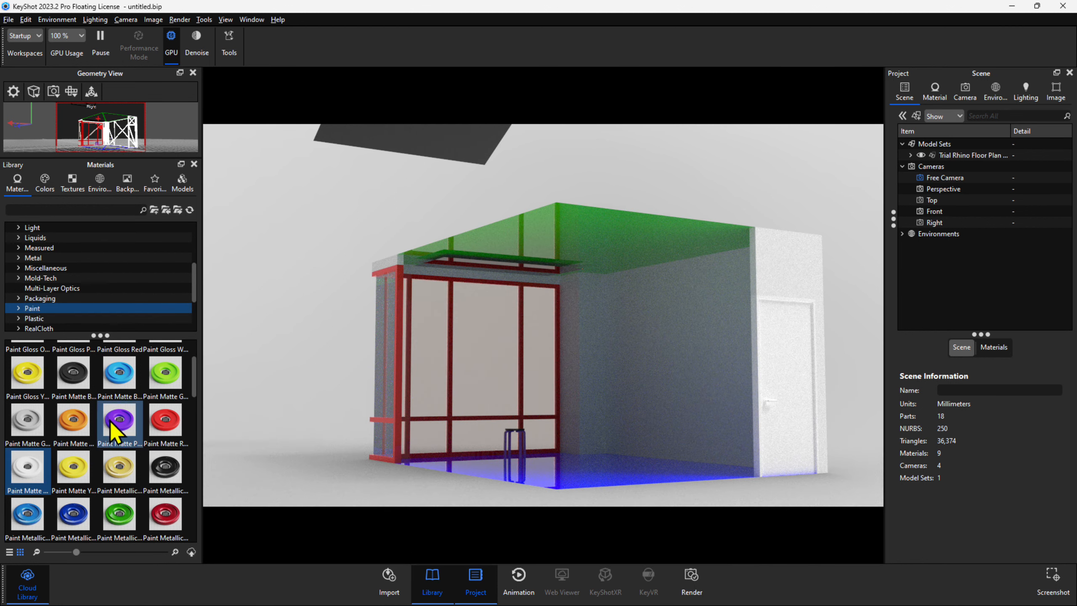
Apply a dark grey anodized aluminum from the Metal materials to the window frames.
scroll(95, 284, "down", 2)
scroll(98, 293, "up", 2)
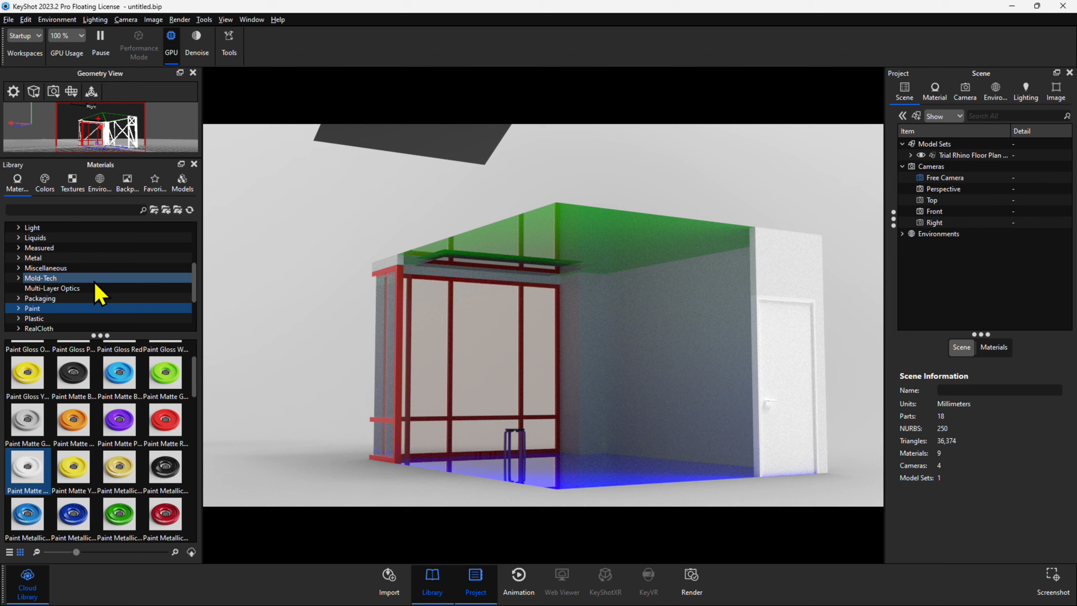
left_click(89, 257)
left_click_drag(84, 380, 396, 306)
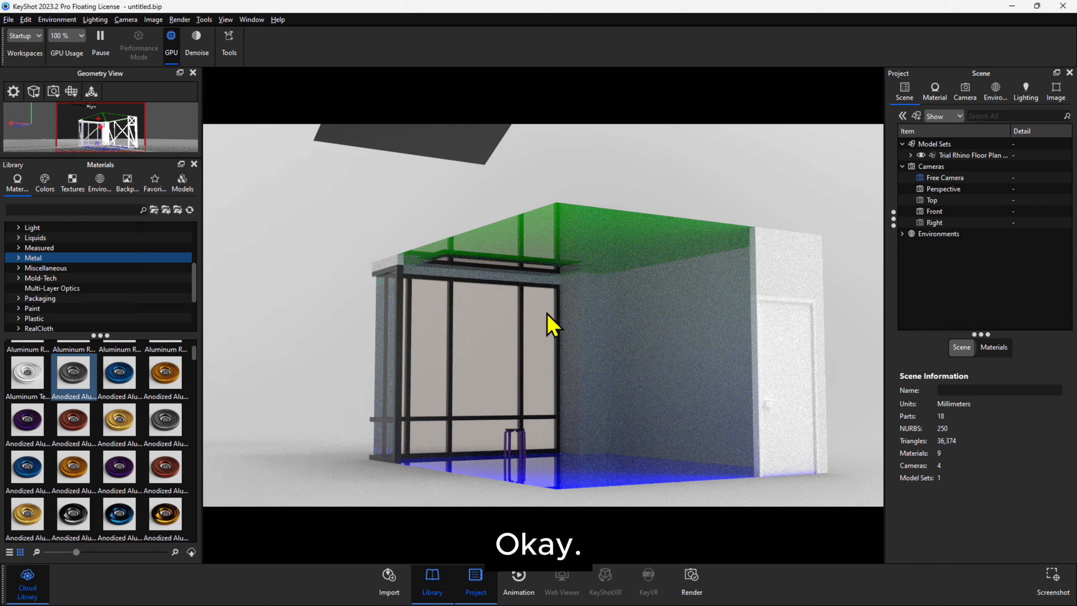
Apply the white Paint Matte material to the ceiling without linking it to the duplicate material on the walls.
scroll(99, 311, "down", 1)
left_click(86, 298)
left_click(80, 288)
left_click_drag(33, 463, 495, 293)
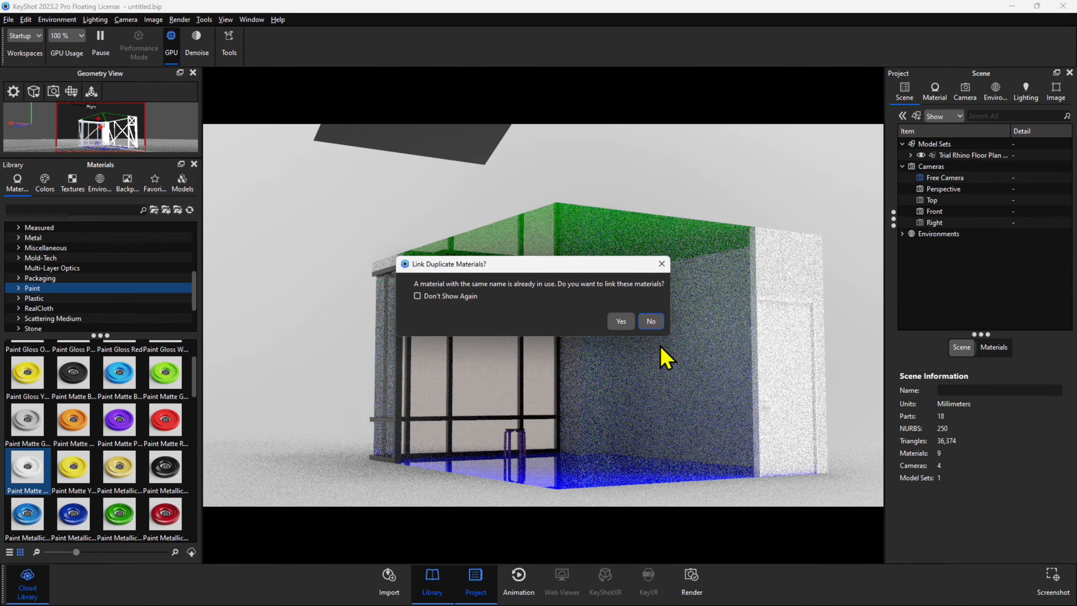
left_click(652, 323)
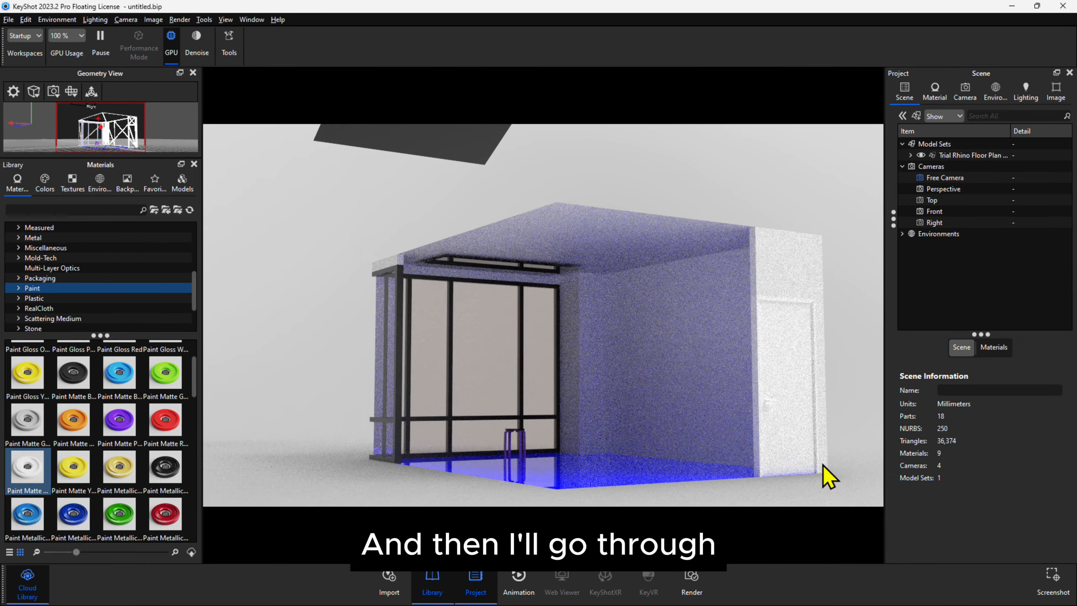
Apply the Old Wood planks material from the Wood materials to the room's floor.
scroll(21, 316, "down", 2)
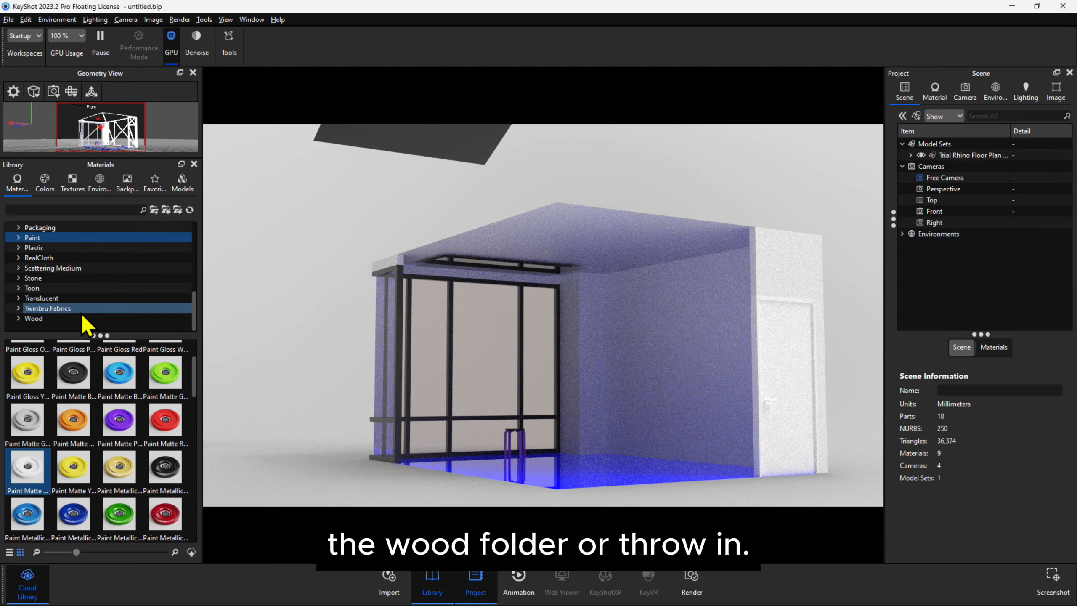
left_click(25, 318)
left_click_drag(119, 466, 536, 478)
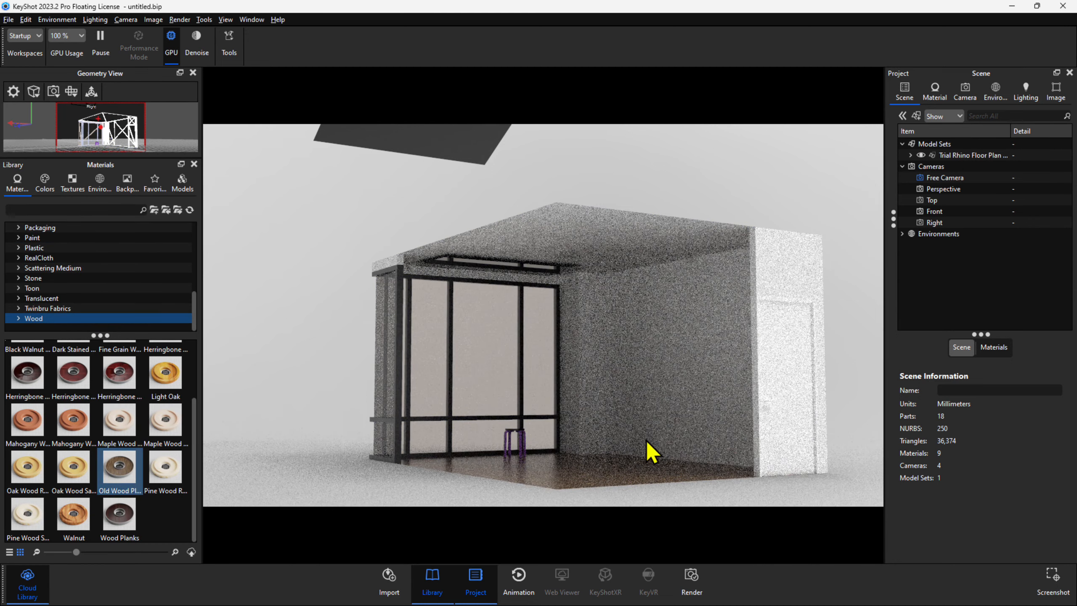
Apply the Area Light 1200 Lumen Cool material from the Light materials to the light plane below the ceiling.
left_click_drag(645, 447, 663, 481)
left_click_drag(596, 458, 516, 335)
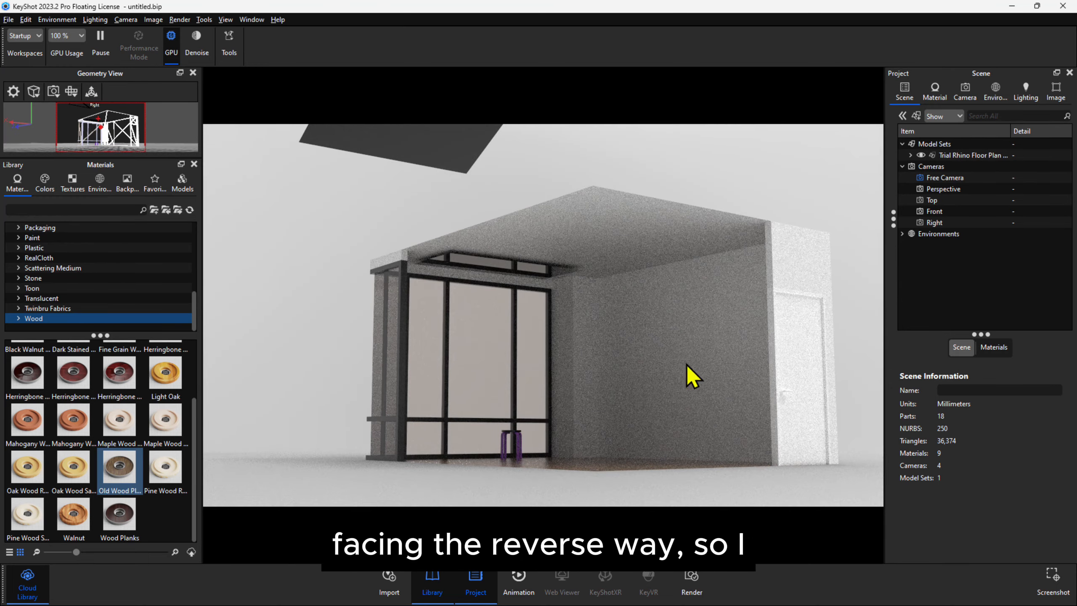
left_click(763, 395)
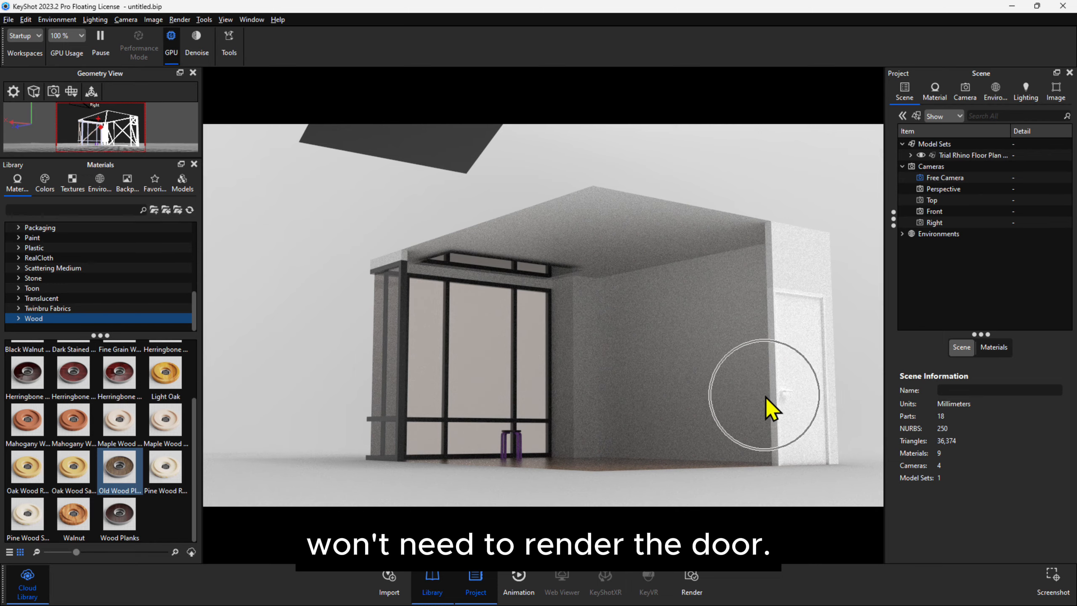
scroll(764, 435, "up", 1)
scroll(747, 427, "down", 1)
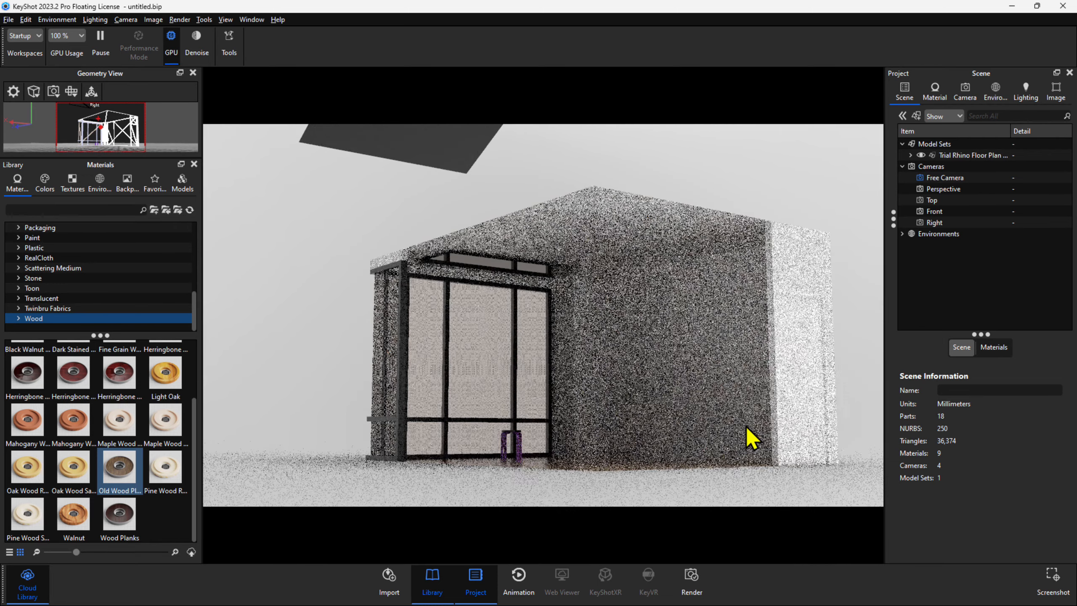
middle_click_drag(583, 295, 594, 319)
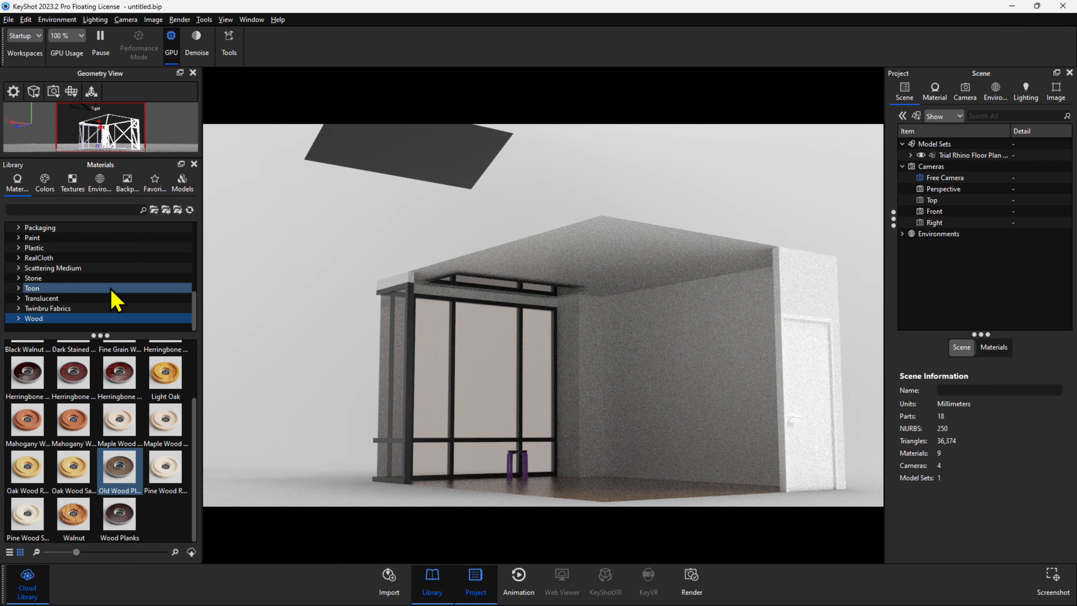
scroll(108, 288, "up", 4)
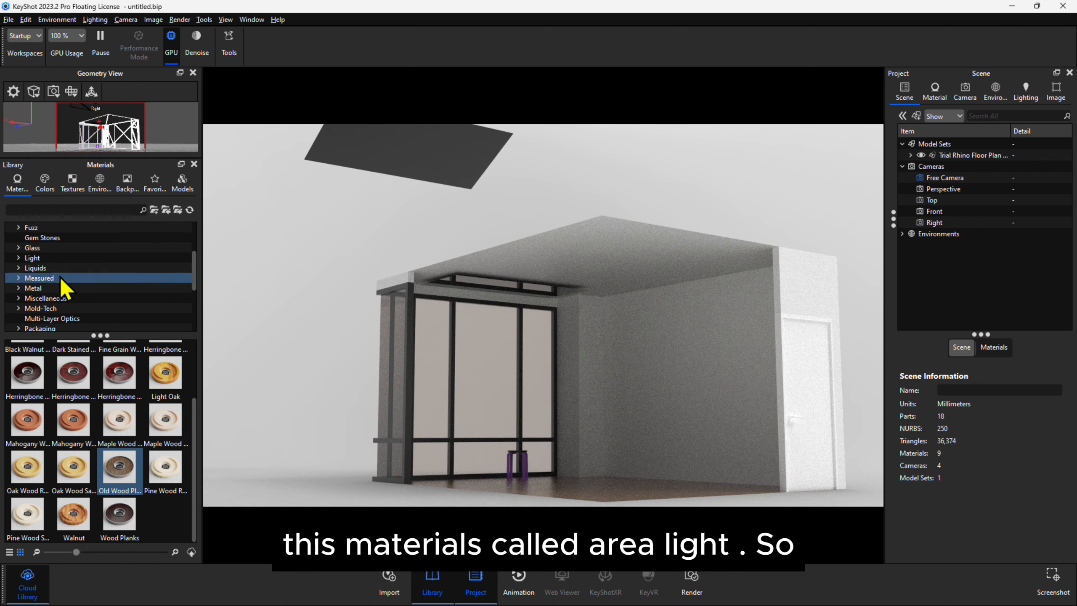
left_click(54, 258)
scroll(43, 373, "up", 2)
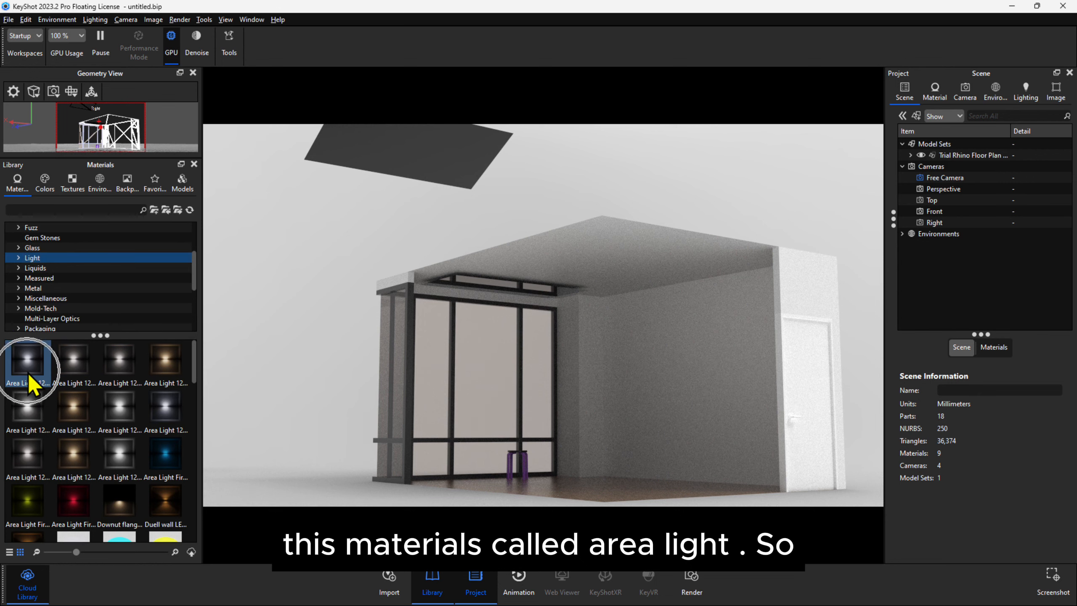
left_click(27, 371)
left_click_drag(28, 373, 497, 287)
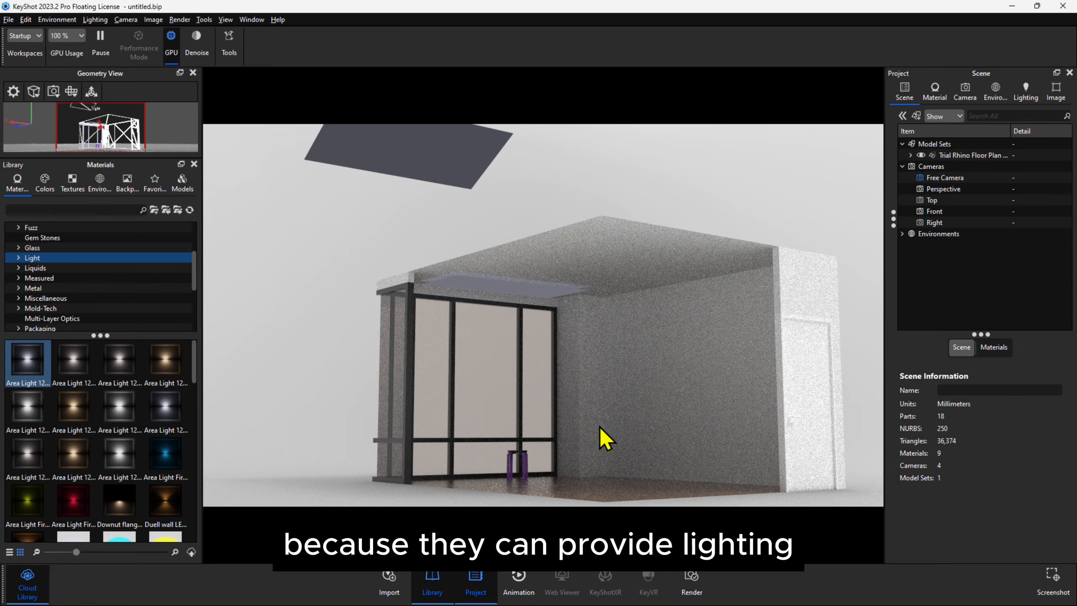
Set the ceiling area light's power to 50 Watt.
left_click_drag(604, 439, 529, 312)
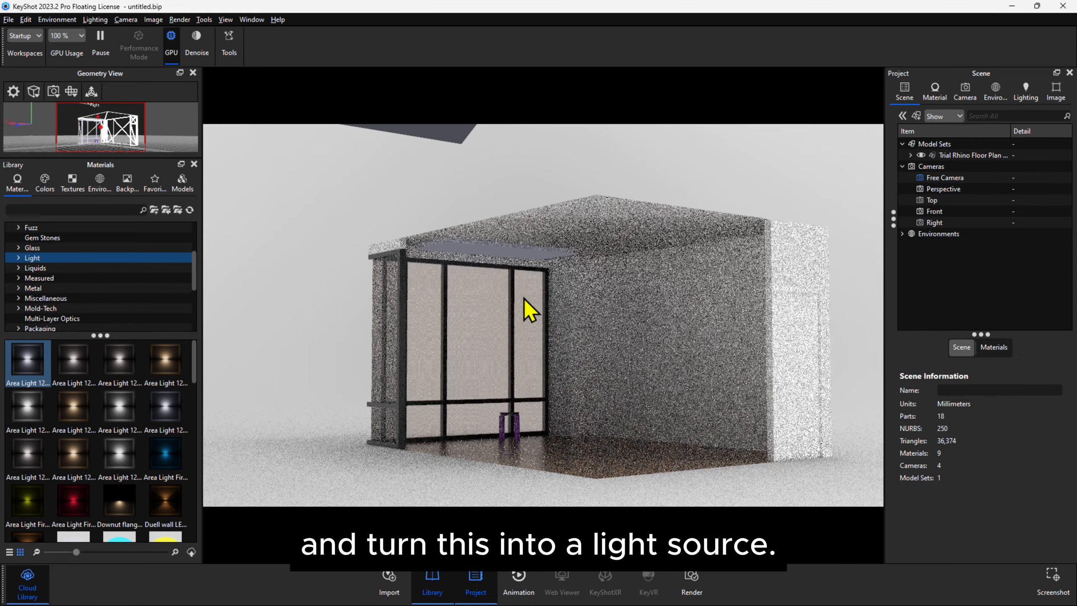
left_click(489, 252)
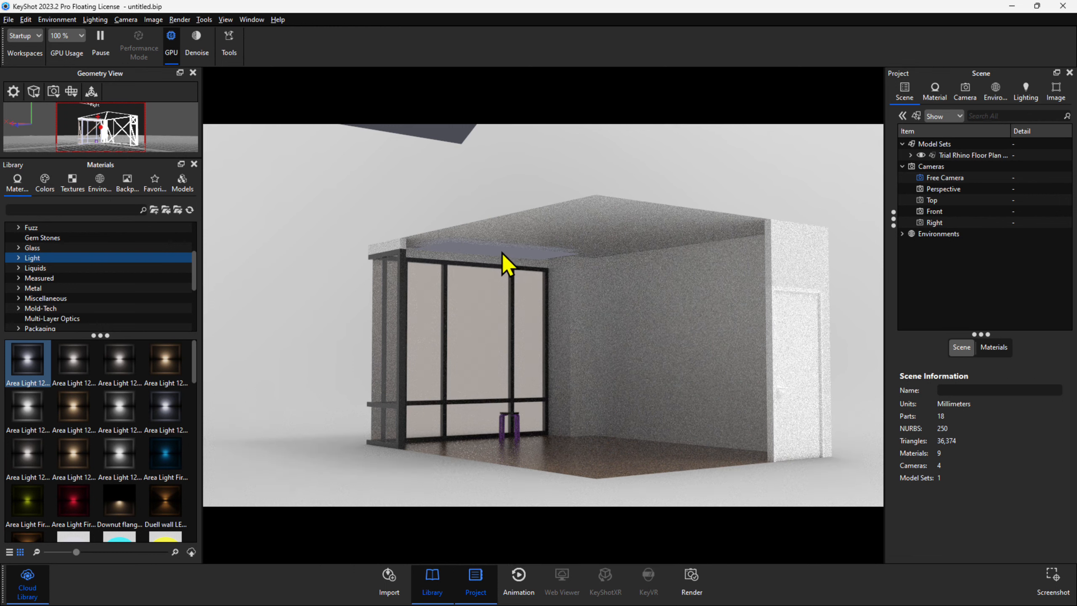
double_click(501, 252)
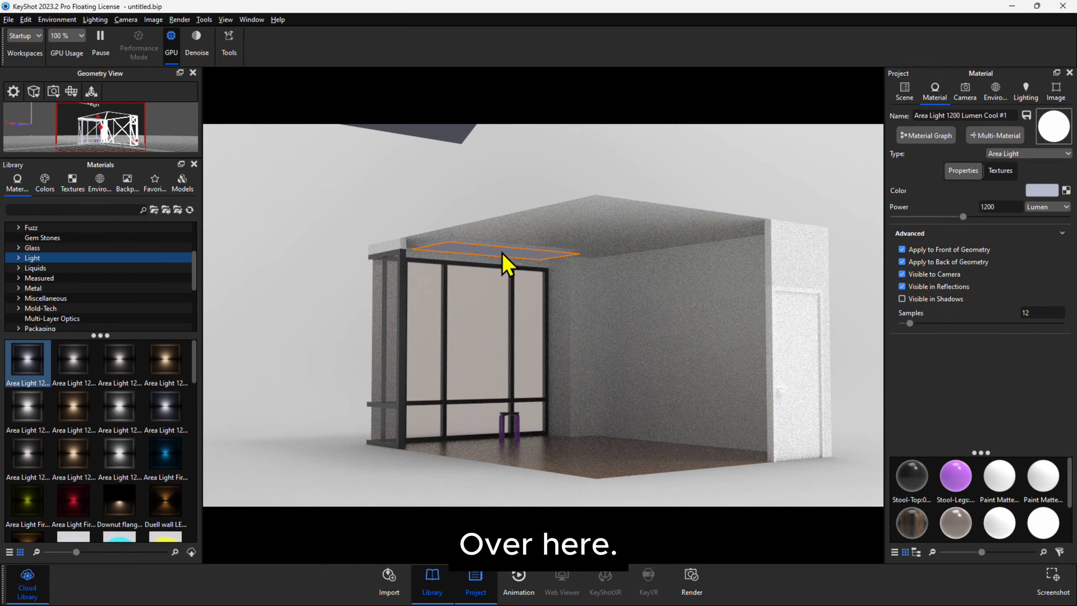
left_click(1045, 207)
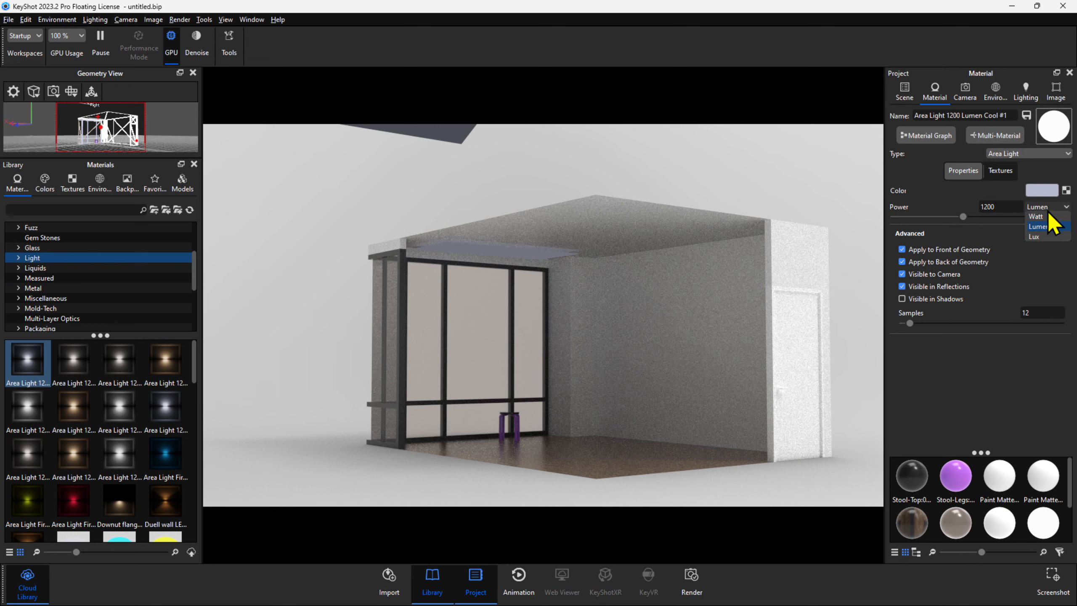
left_click(1045, 216)
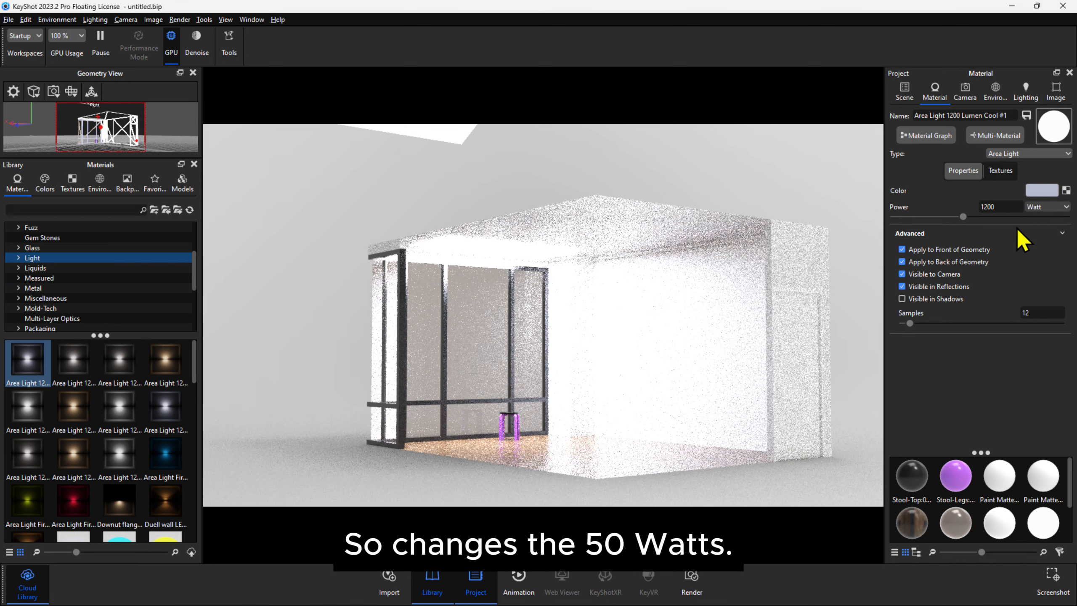
left_click(1001, 206)
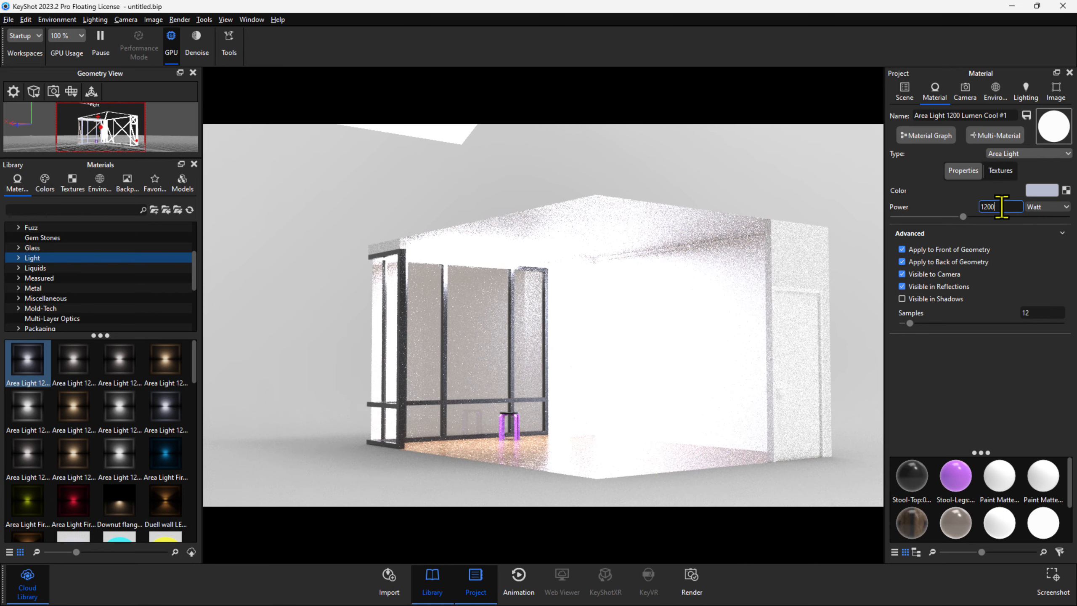
type("50")
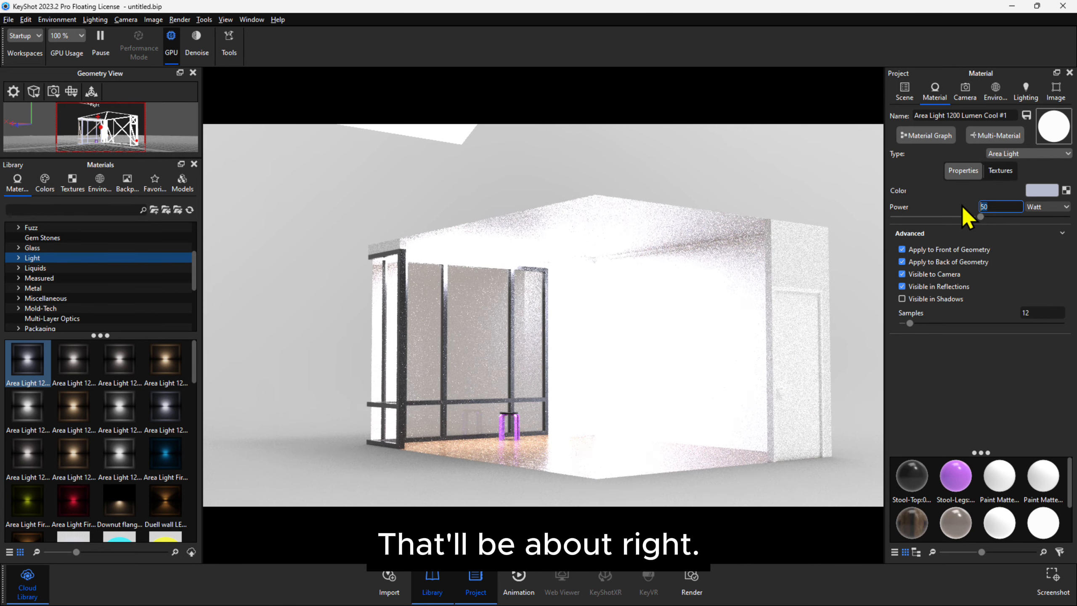
key("Return")
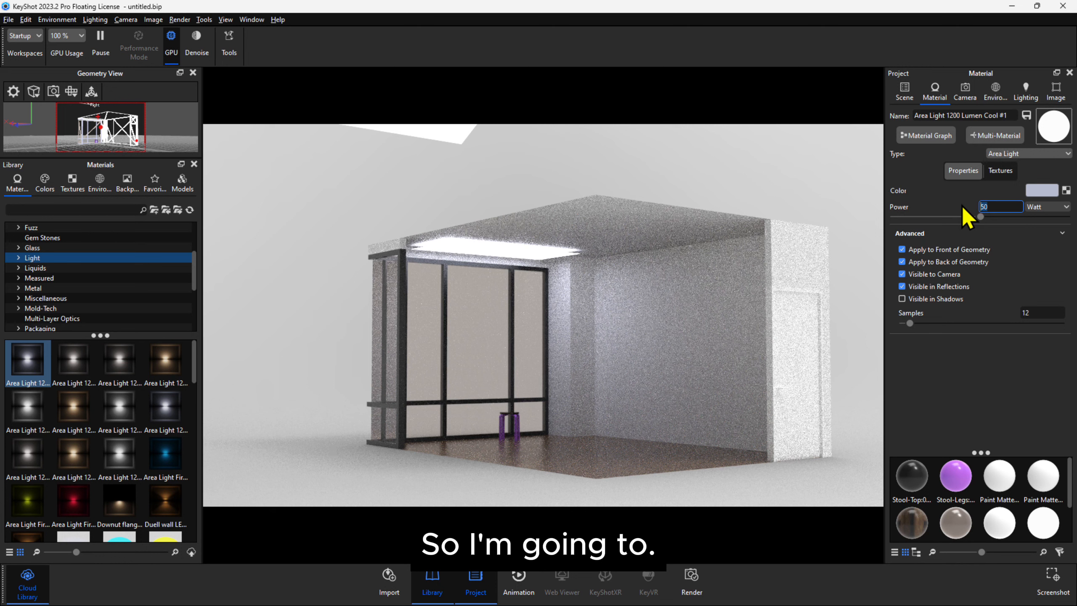
Hide the ceiling area light from the camera and apply it only to the back of its geometry, keeping it visible in reflections.
left_click(902, 274)
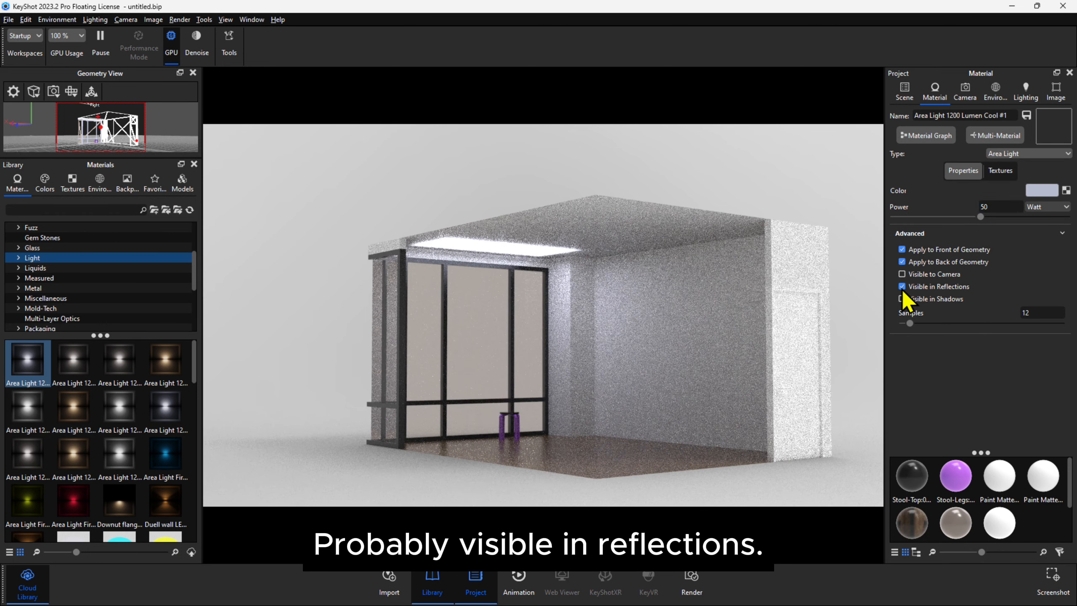
left_click(901, 287)
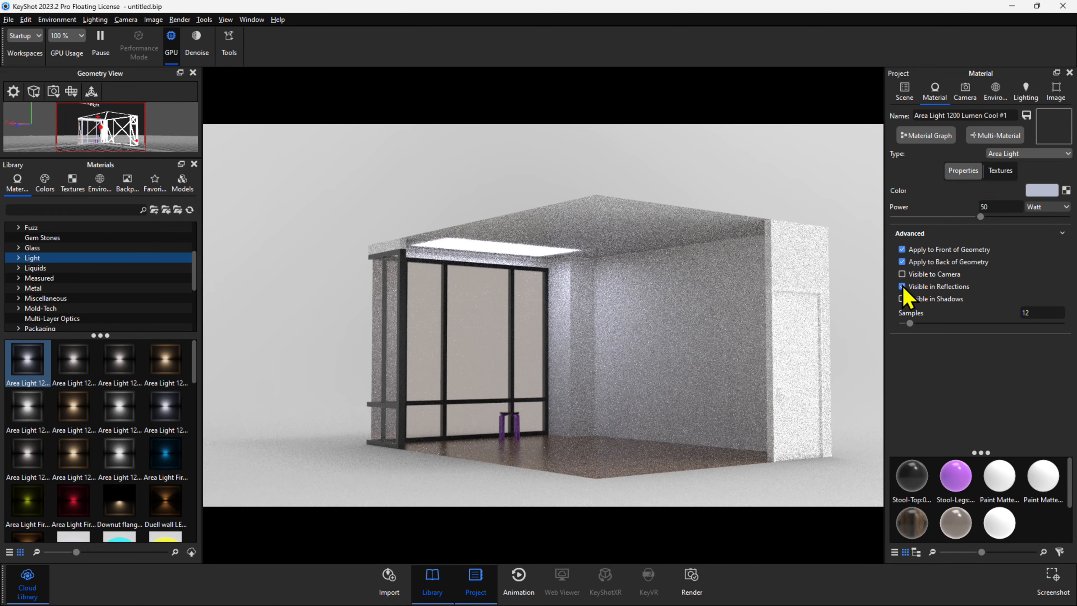
left_click(901, 250)
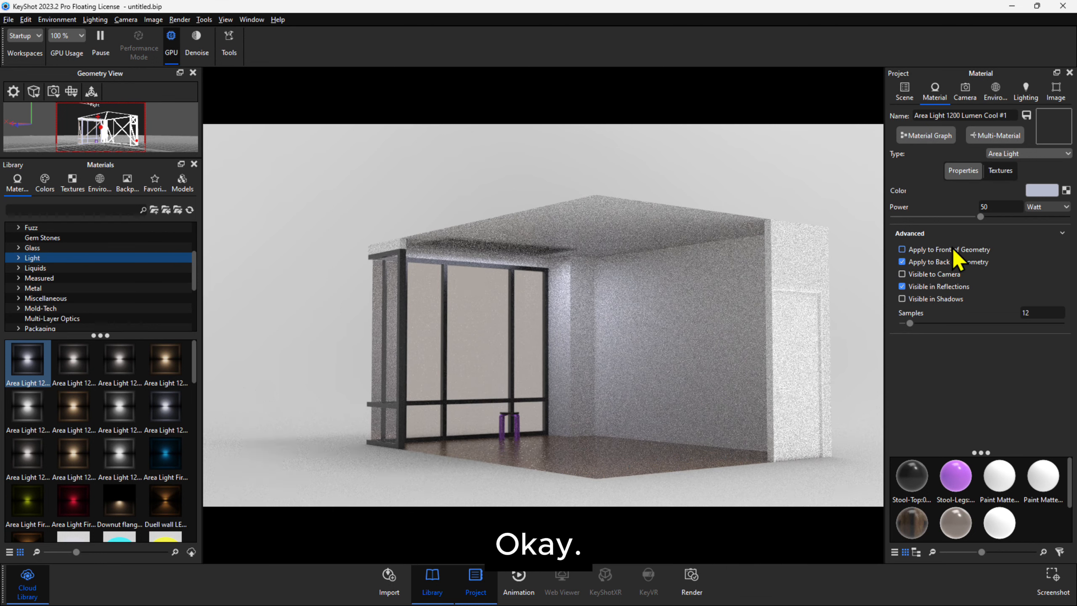
left_click(902, 262)
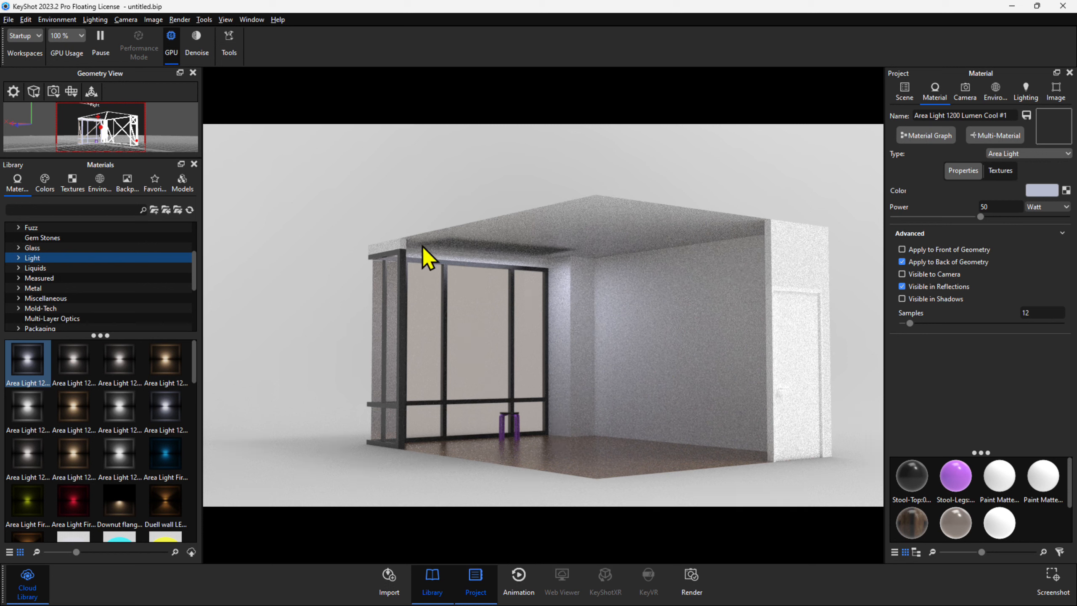
Unlink the material of the light panel outside the room and apply Area Light 1200 Lumen Neutral to that panel.
scroll(619, 393, "down", 2)
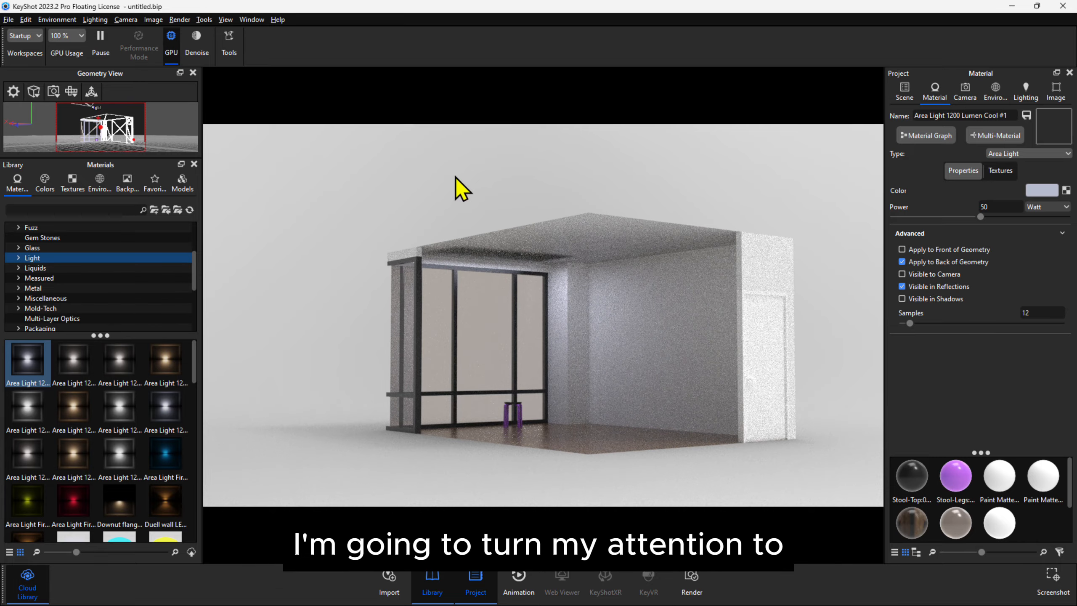
left_click_drag(464, 197, 514, 236)
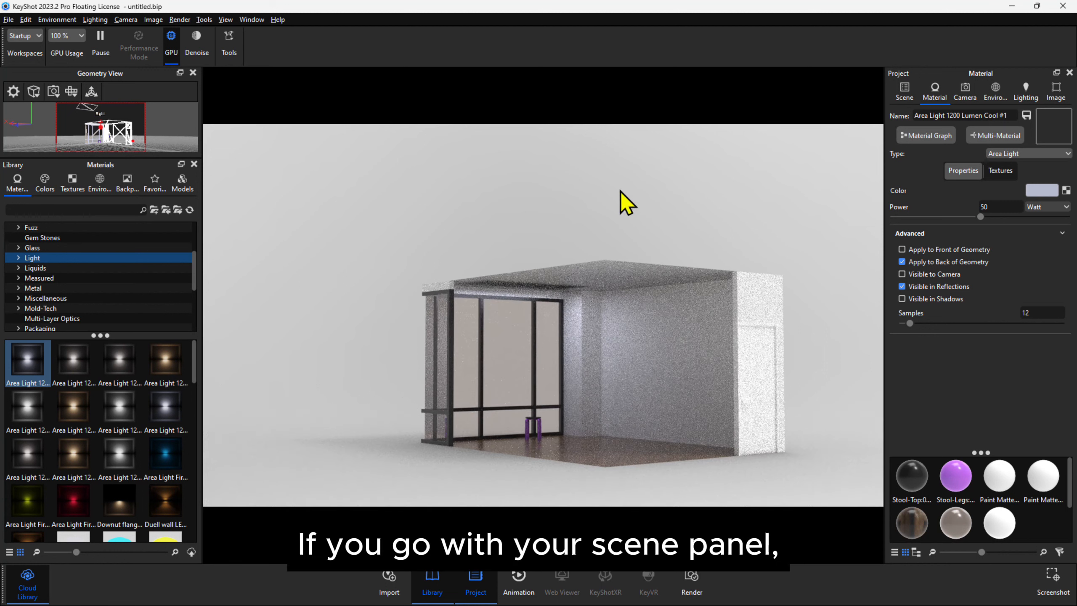
left_click(907, 94)
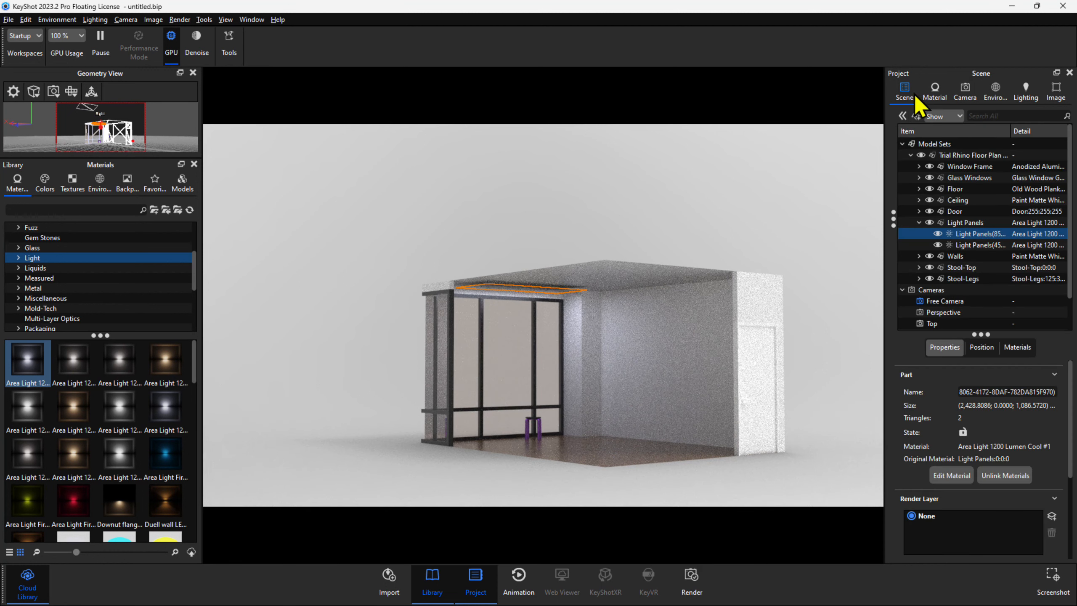
left_click(971, 245)
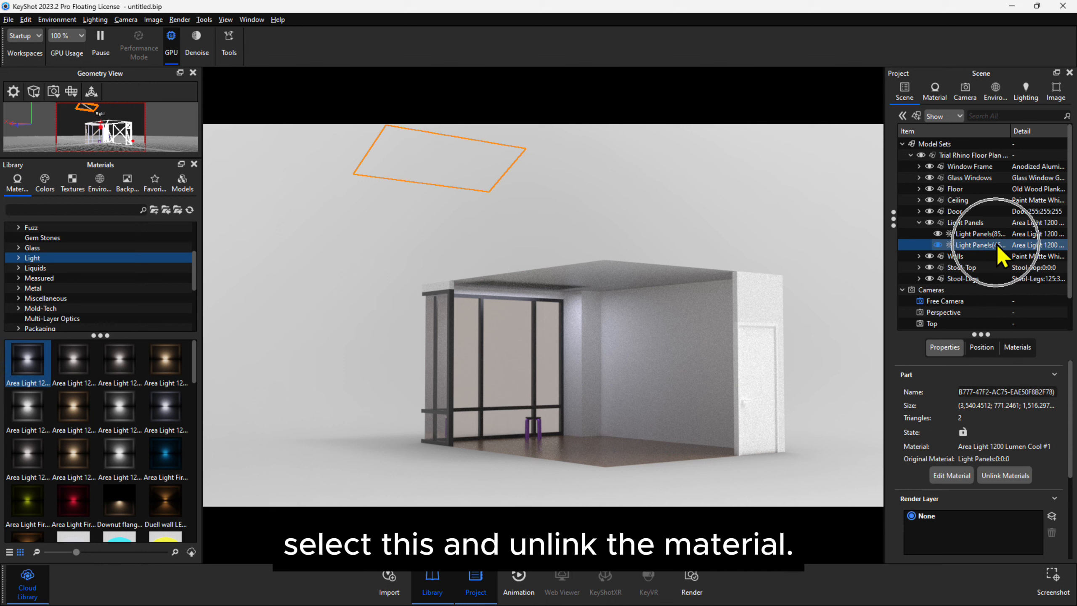
left_click(1002, 476)
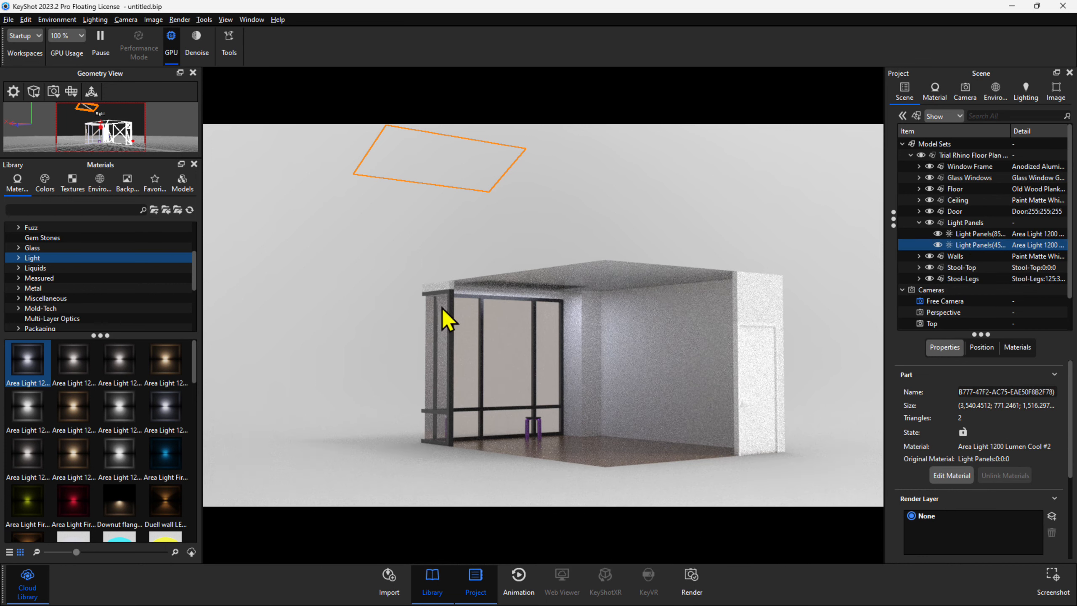
left_click_drag(77, 376, 462, 167)
left_click_drag(82, 365, 975, 245)
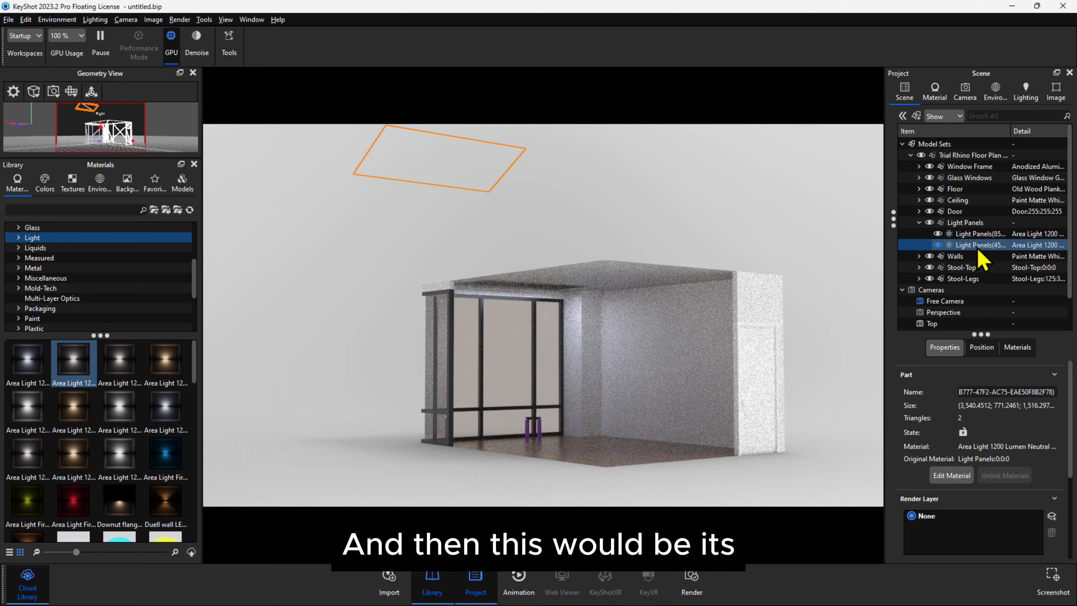
Make the outside light panel invisible to the camera and change its power unit to Watt.
double_click(448, 164)
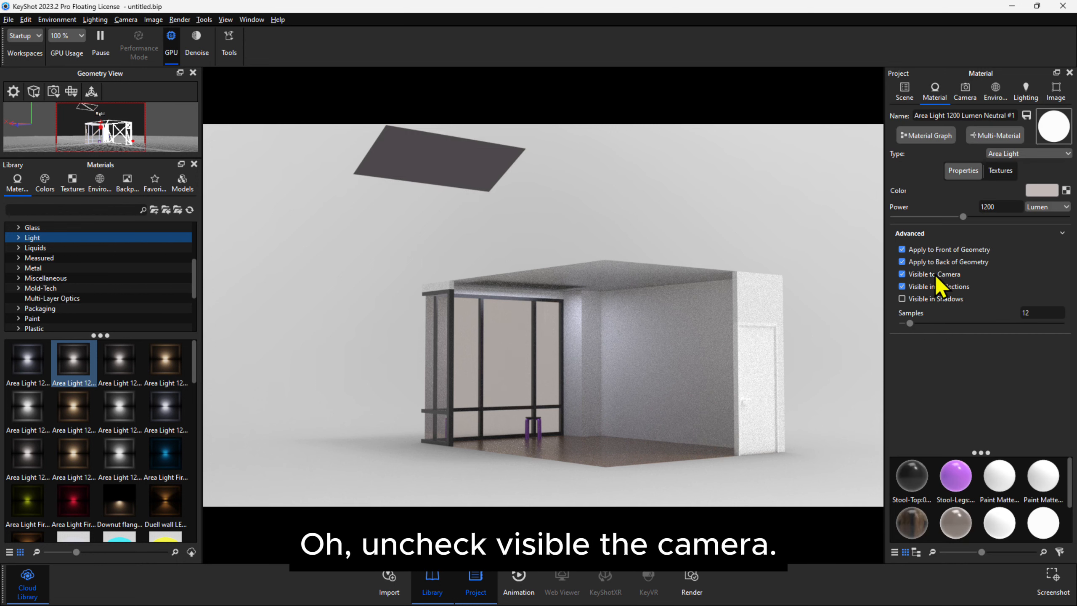
left_click(936, 275)
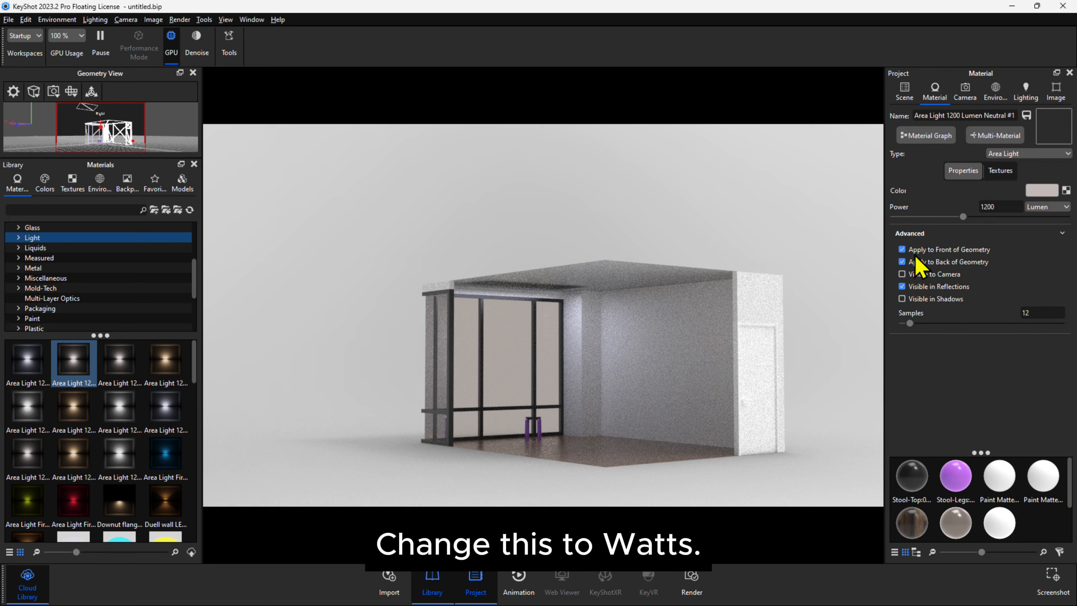
left_click(1046, 207)
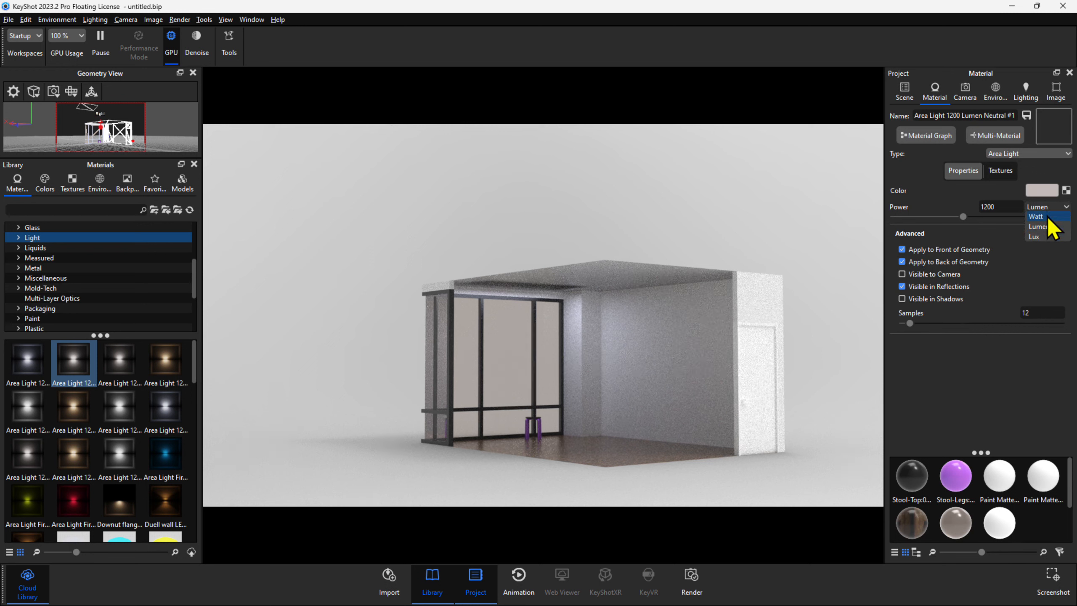
left_click(1045, 218)
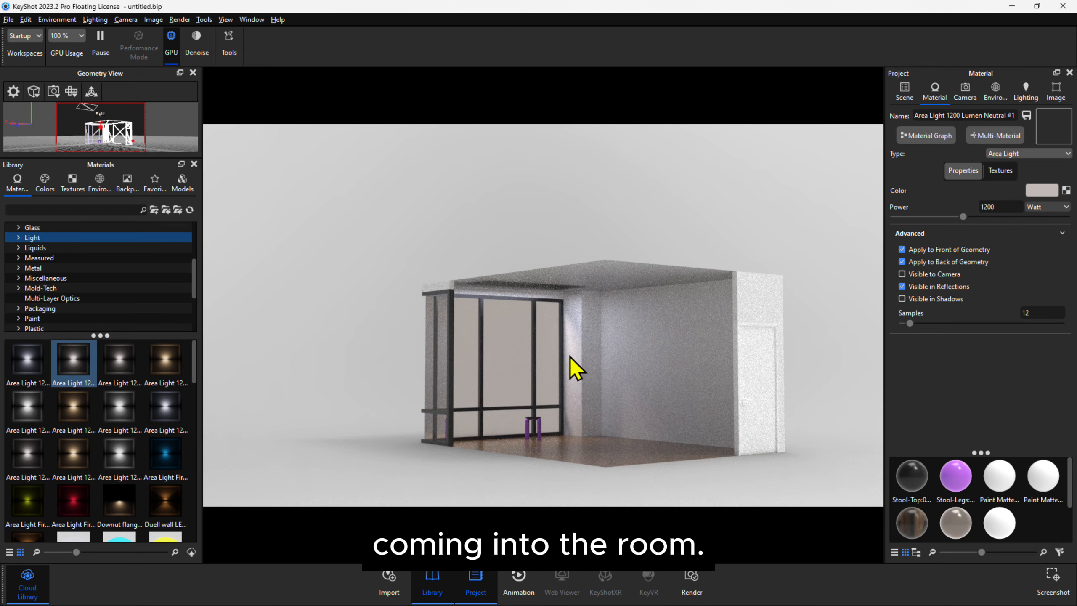
Try the outside area light at 1500 Watt and at 2400 Watt.
left_click_drag(568, 456, 557, 457)
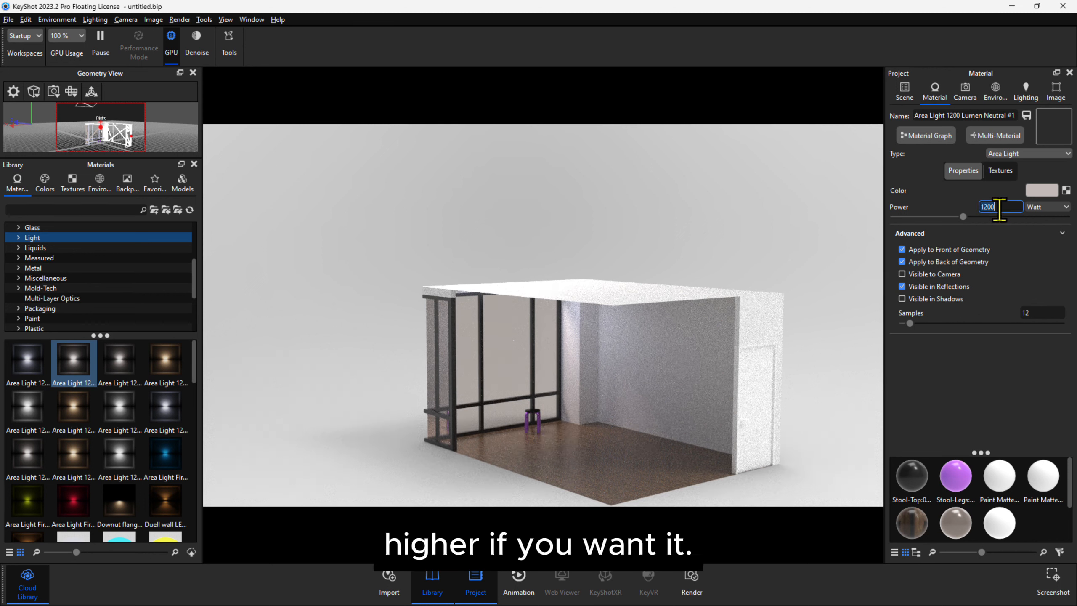
type("1500")
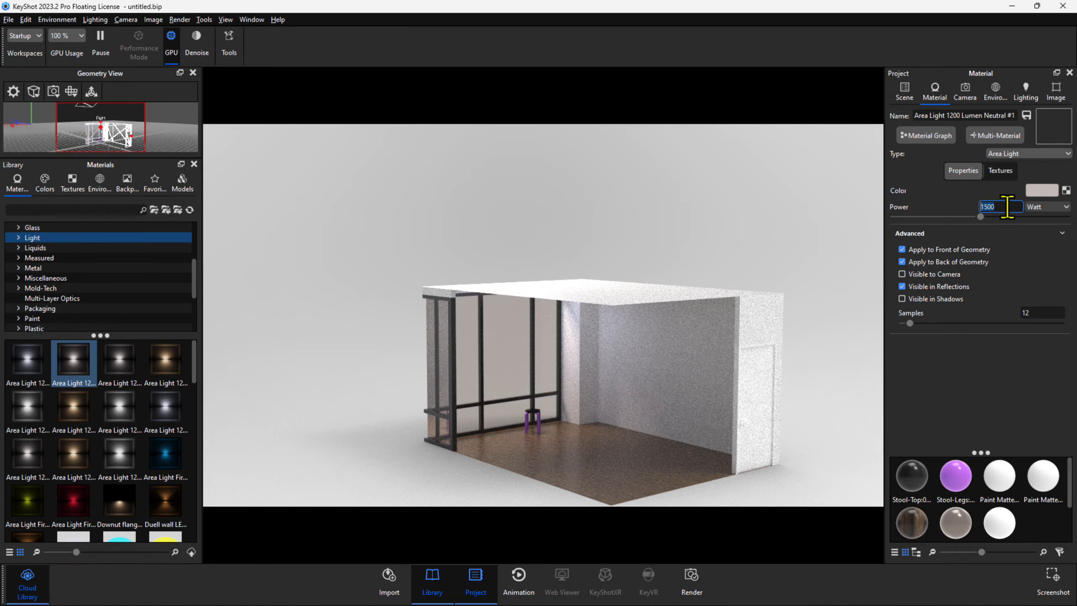
type("2400")
key("Return")
Set the outside area light's power to 2000 Watt.
left_click_drag(531, 483, 613, 413)
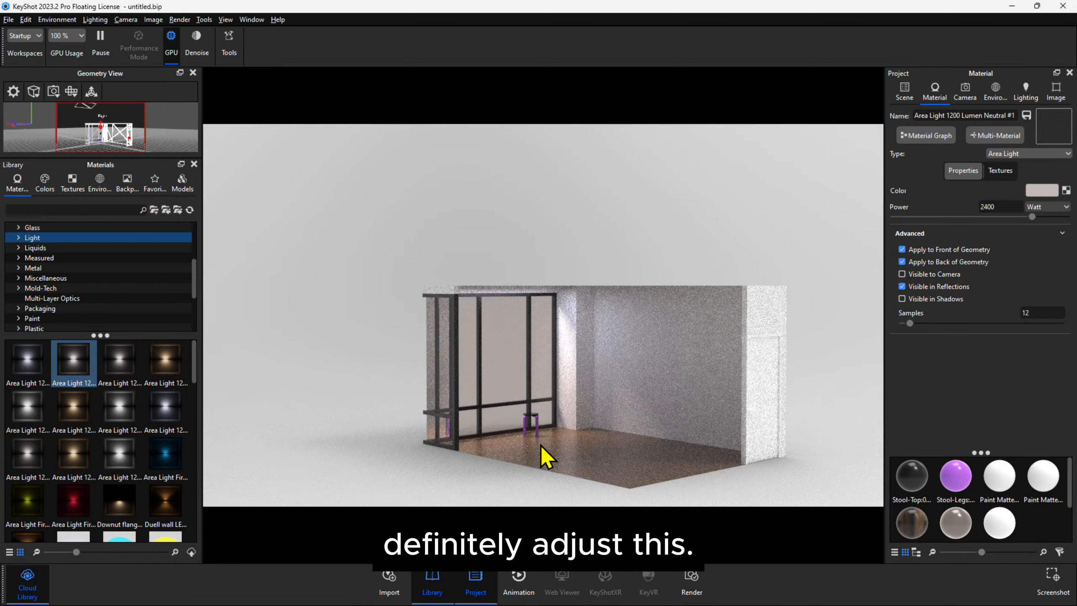
left_click_drag(543, 450, 330, 373)
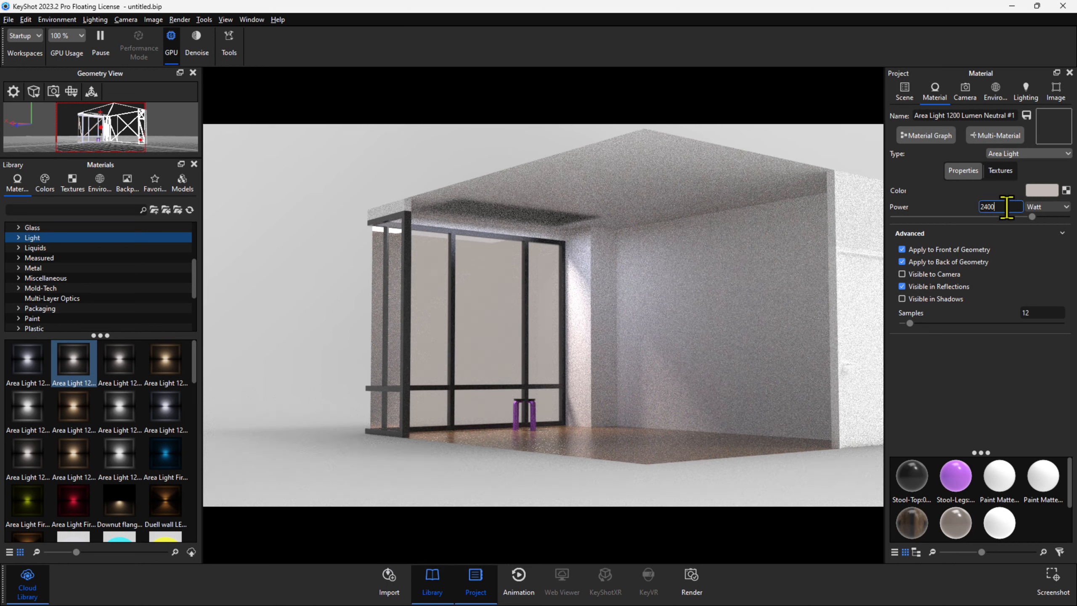
type("2")
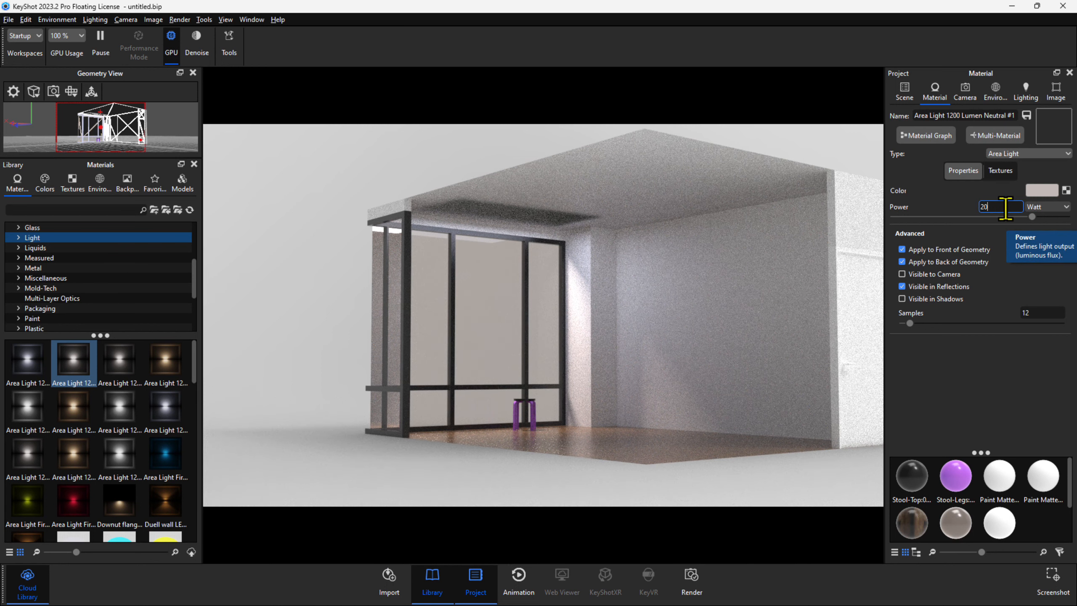
key("Return")
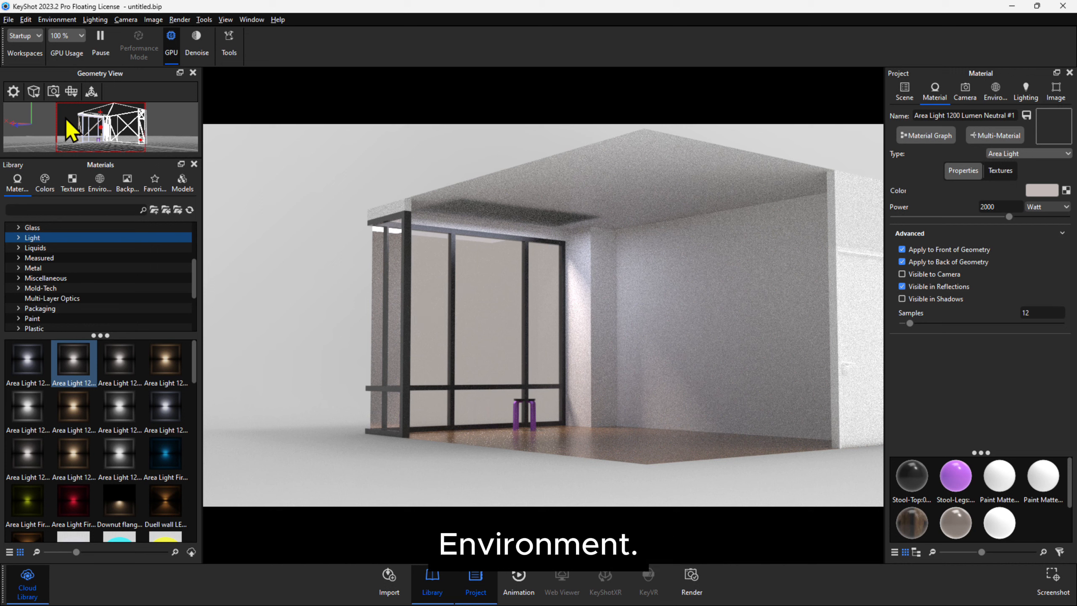
Apply the Aversis_River-road_3k environment from the Outdoor environments to the scene.
left_click(104, 186)
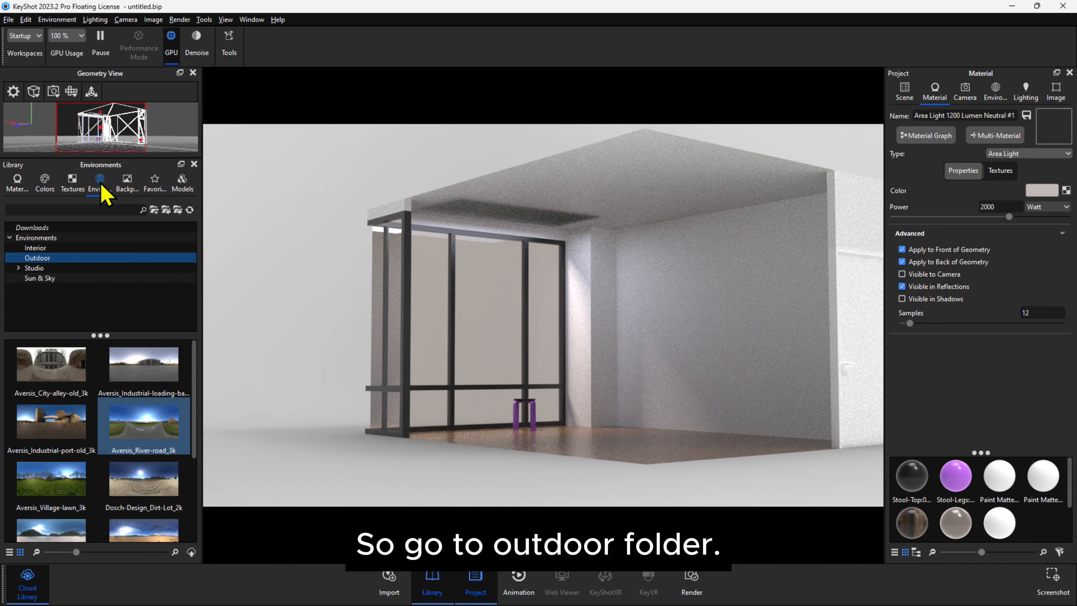
left_click(126, 259)
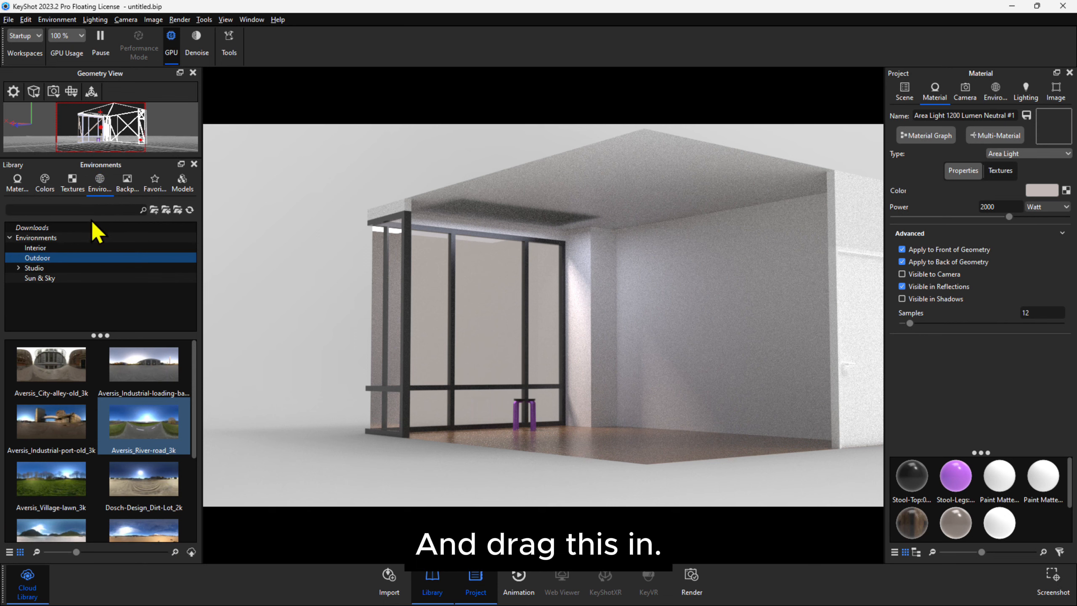
left_click(35, 259)
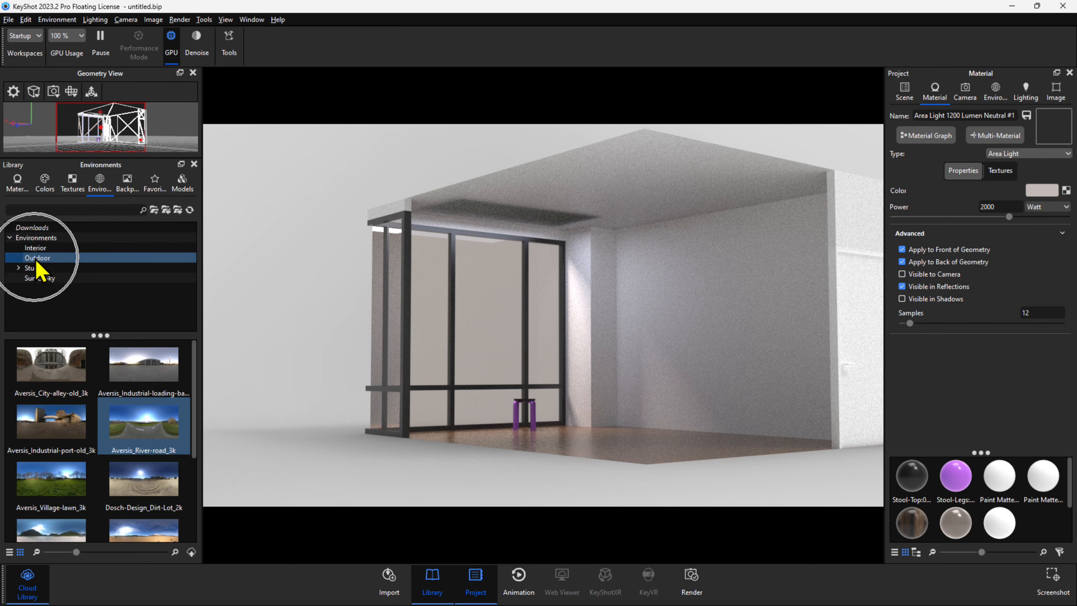
left_click(140, 425)
left_click_drag(140, 427, 302, 355)
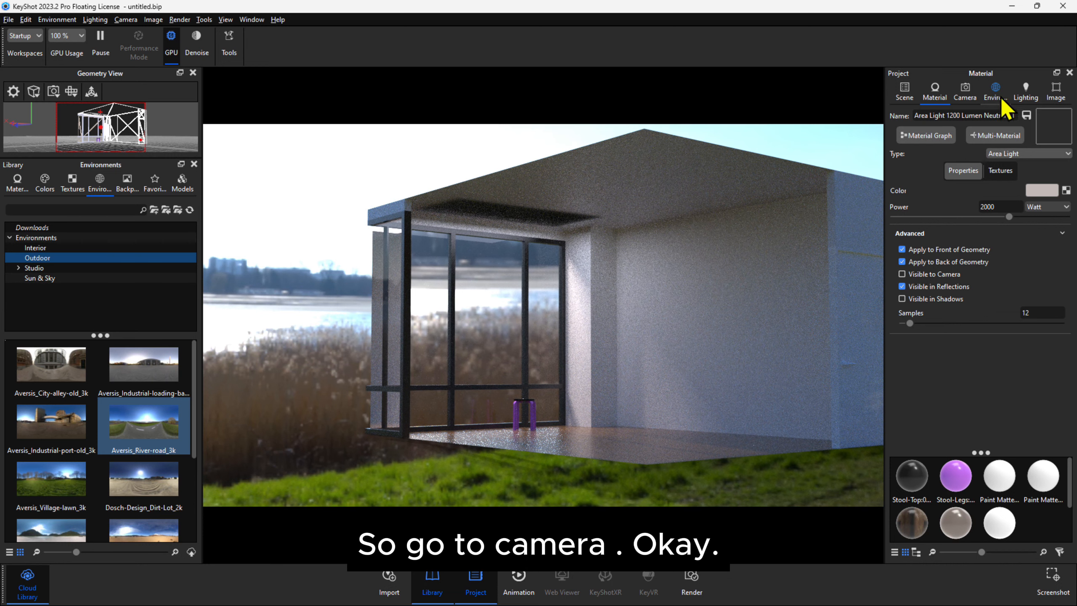
Add a new camera from the current view and set its focal length to 35 mm.
left_click(973, 96)
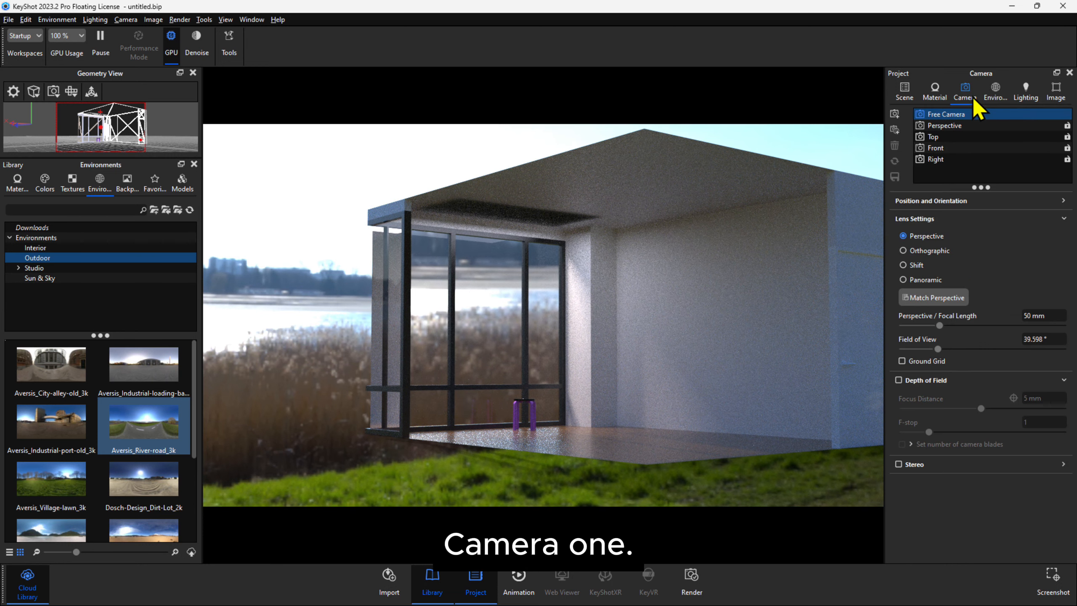
left_click(895, 114)
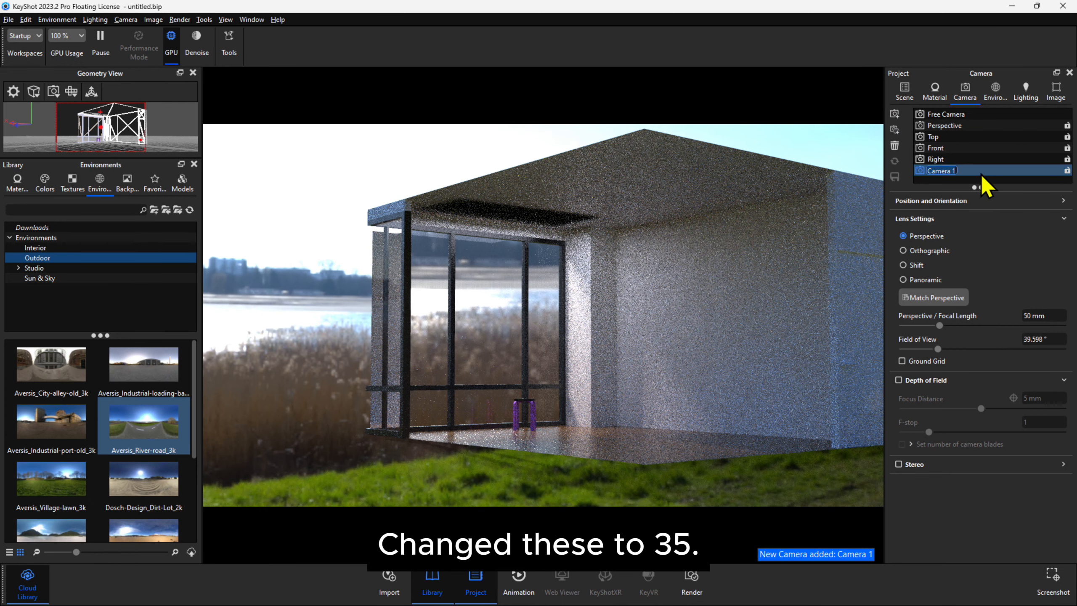
left_click(979, 170)
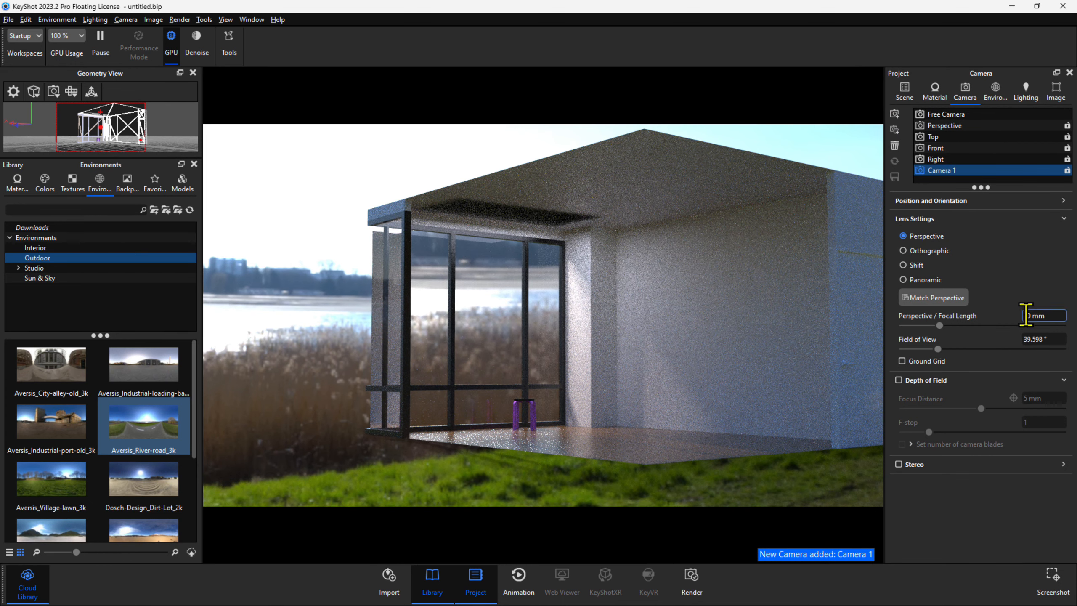
type("35")
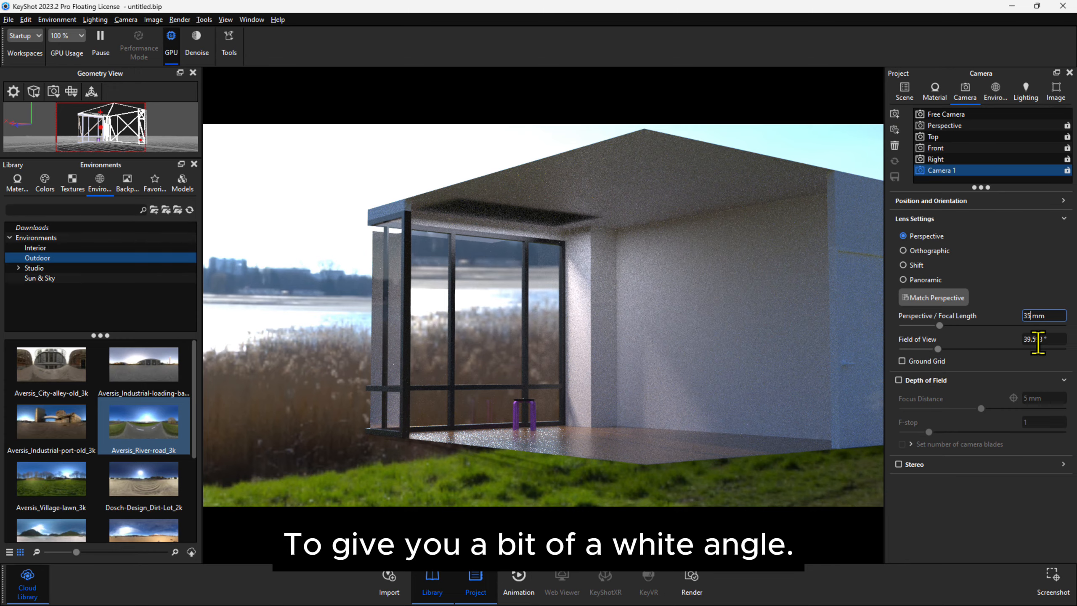
key("Return")
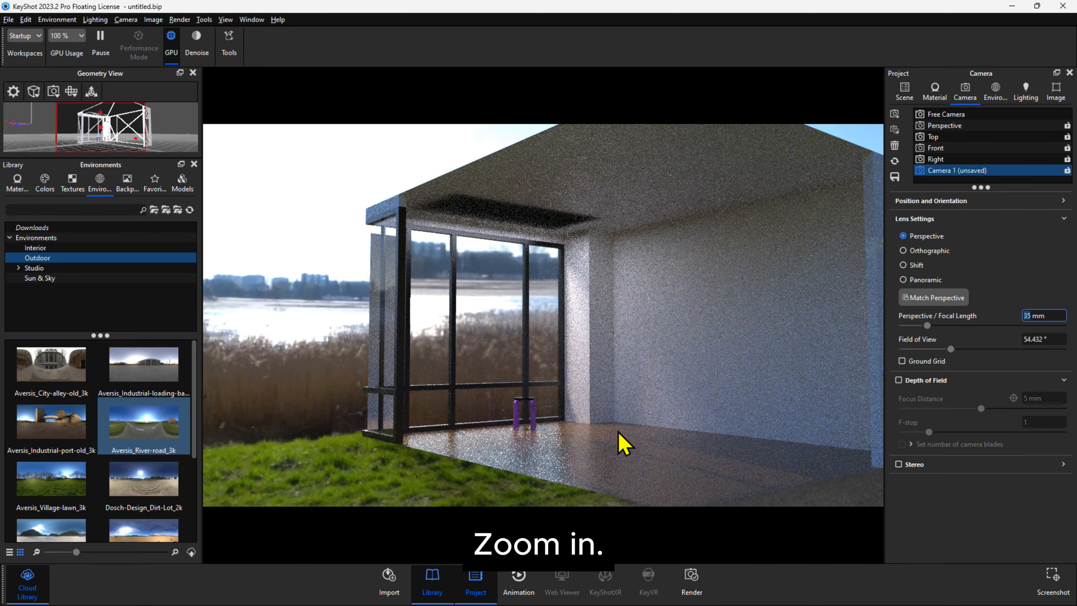
Frame the new camera's view closely on the stool, the glazed window wall and the adjoining room corner.
scroll(618, 434, "up", 5)
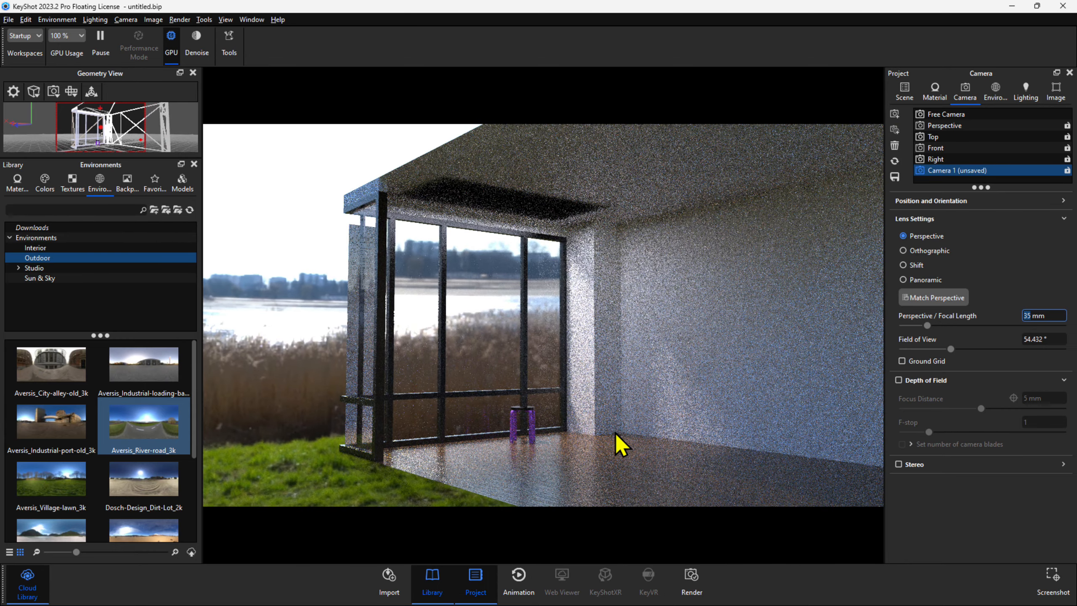
scroll(615, 432, "up", 2)
middle_click_drag(527, 424, 503, 349)
left_click_drag(597, 378, 550, 396)
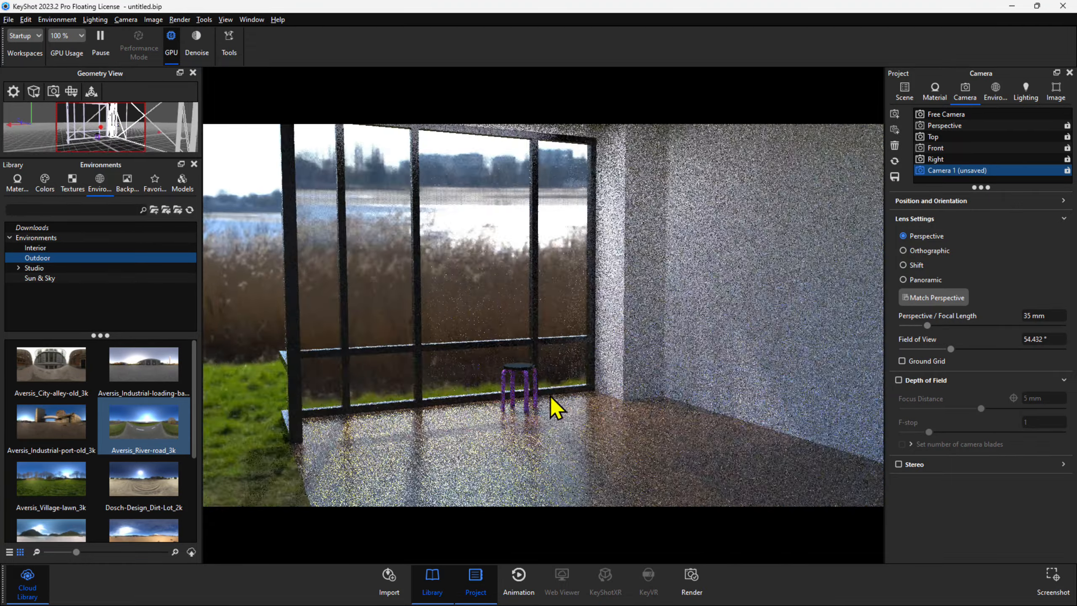
scroll(577, 373, "up", 2)
middle_click_drag(571, 360, 572, 354)
left_click_drag(573, 355, 594, 361)
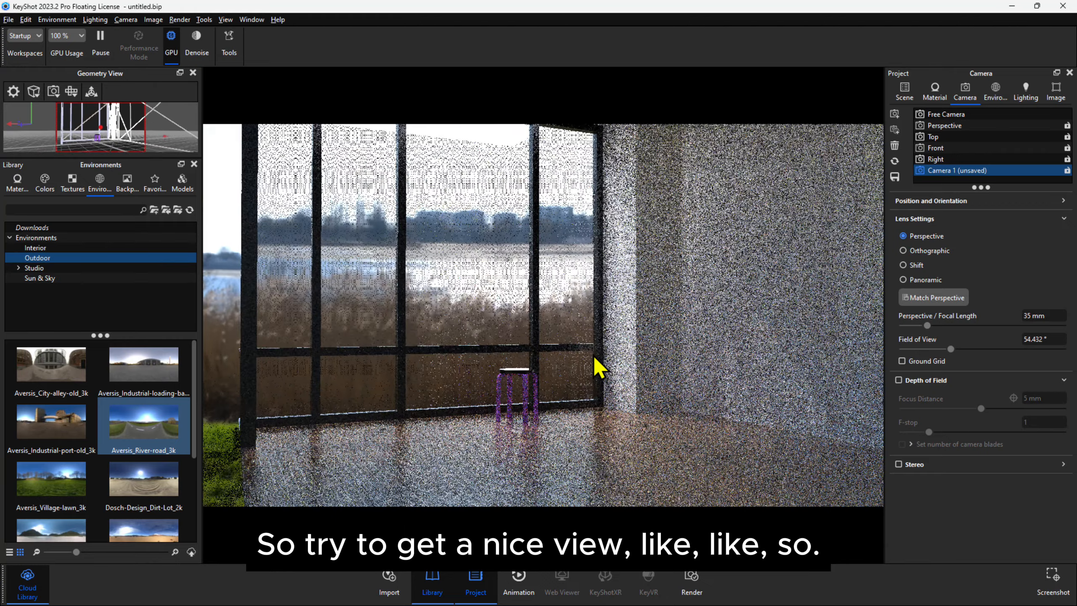
scroll(591, 358, "up", 1)
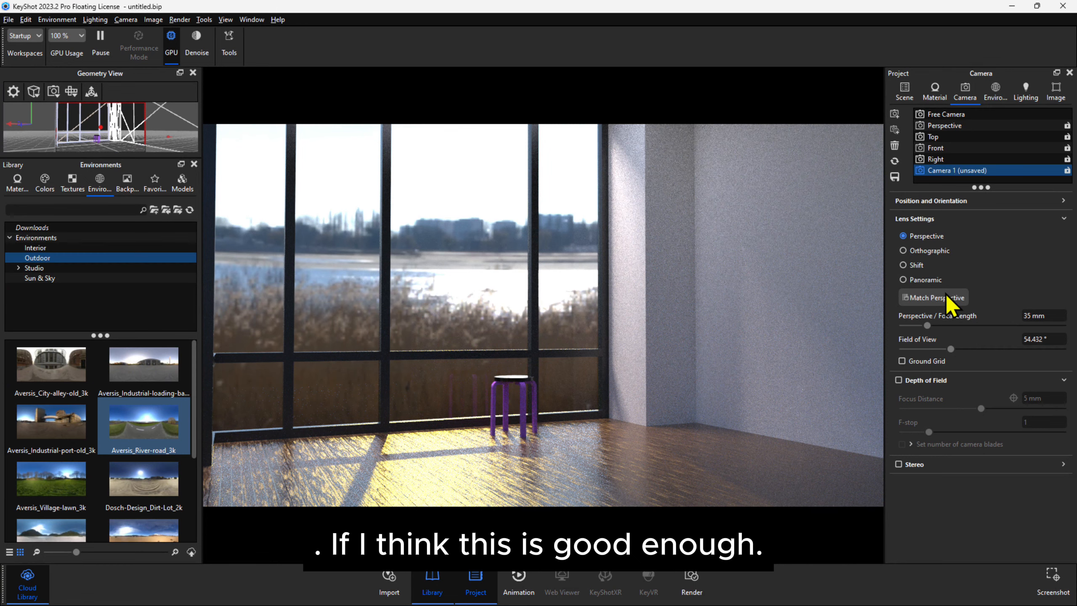
Switch the camera's lens to Shift and have its vertical shift estimated.
left_click(918, 265)
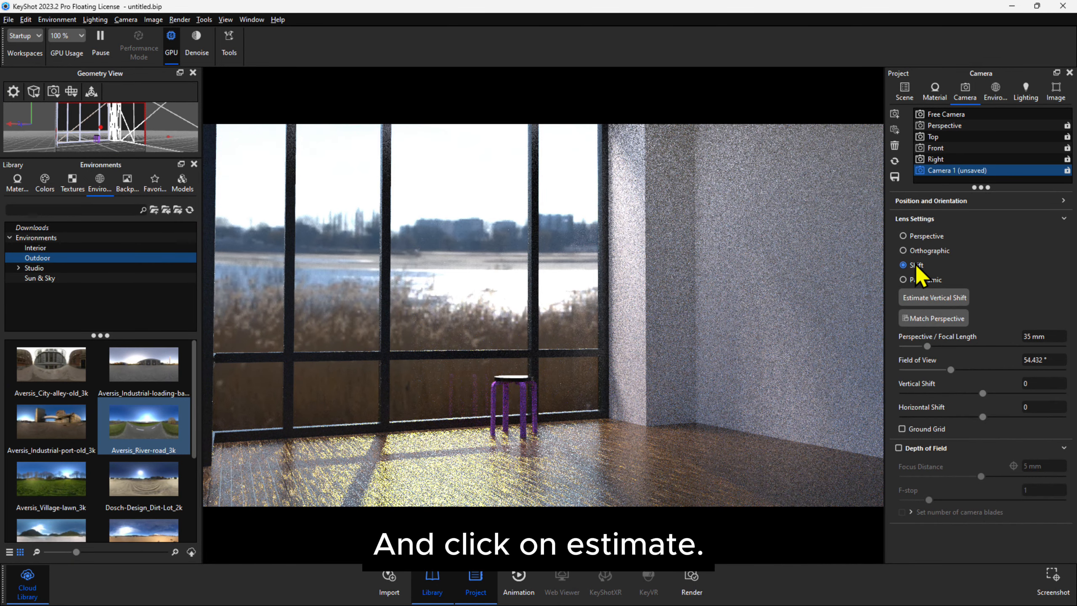
left_click(954, 297)
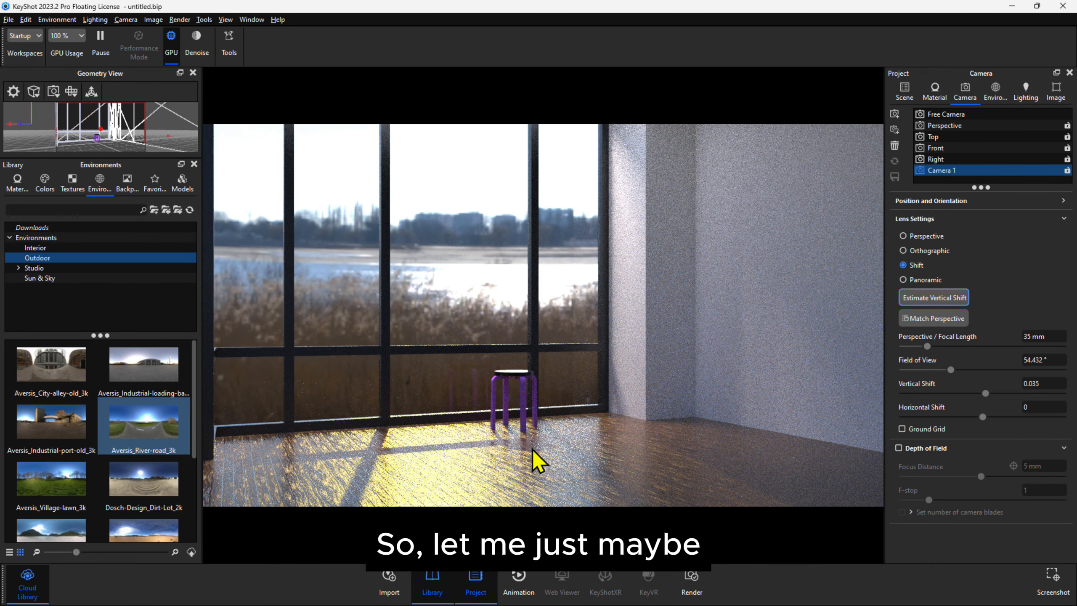
Reframe Camera 1 closer to the stool and save it with a newly estimated vertical shift.
scroll(532, 449, "up", 2)
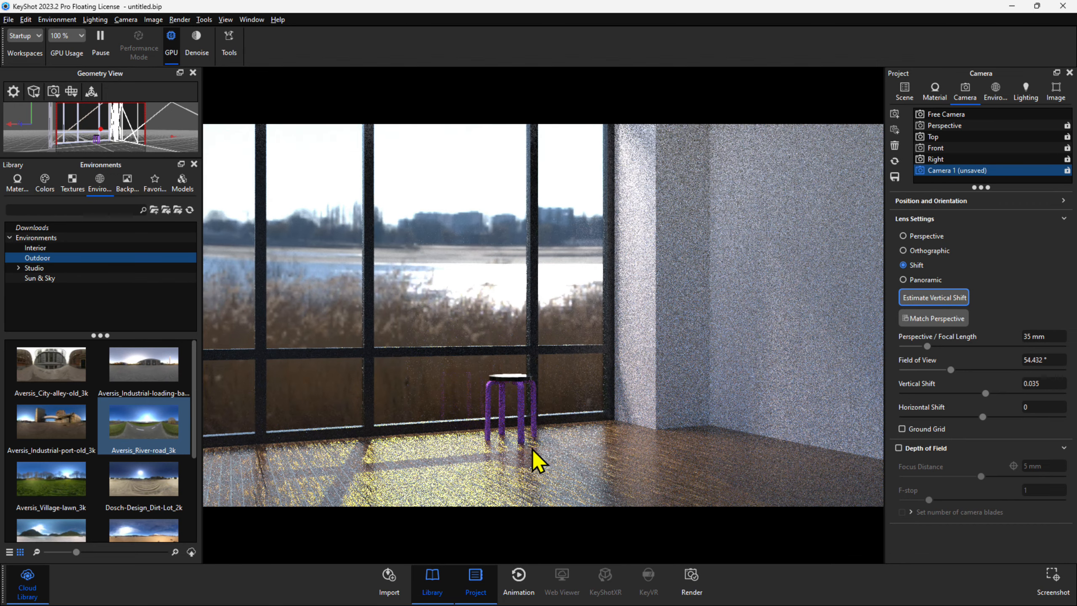
scroll(531, 450, "up", 2)
scroll(532, 450, "up", 1)
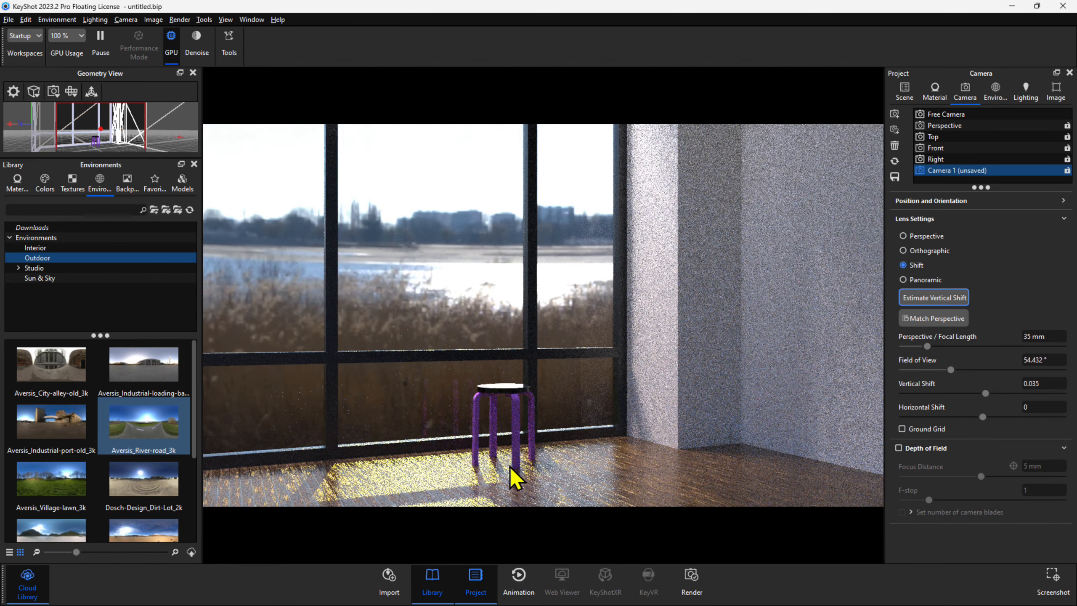
middle_click_drag(514, 429, 541, 410)
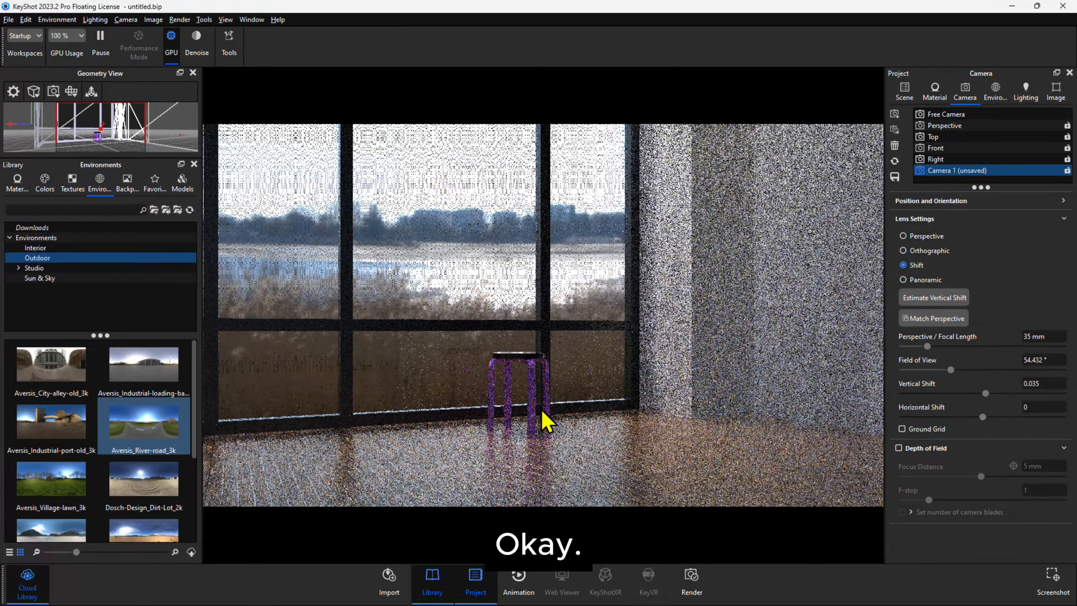
left_click(949, 298)
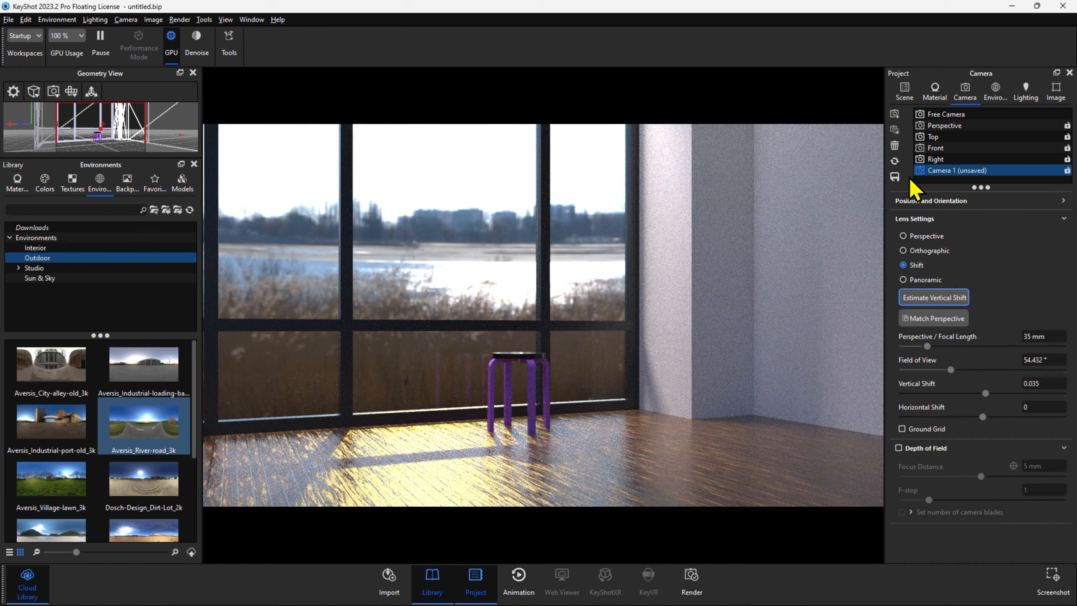
left_click(898, 178)
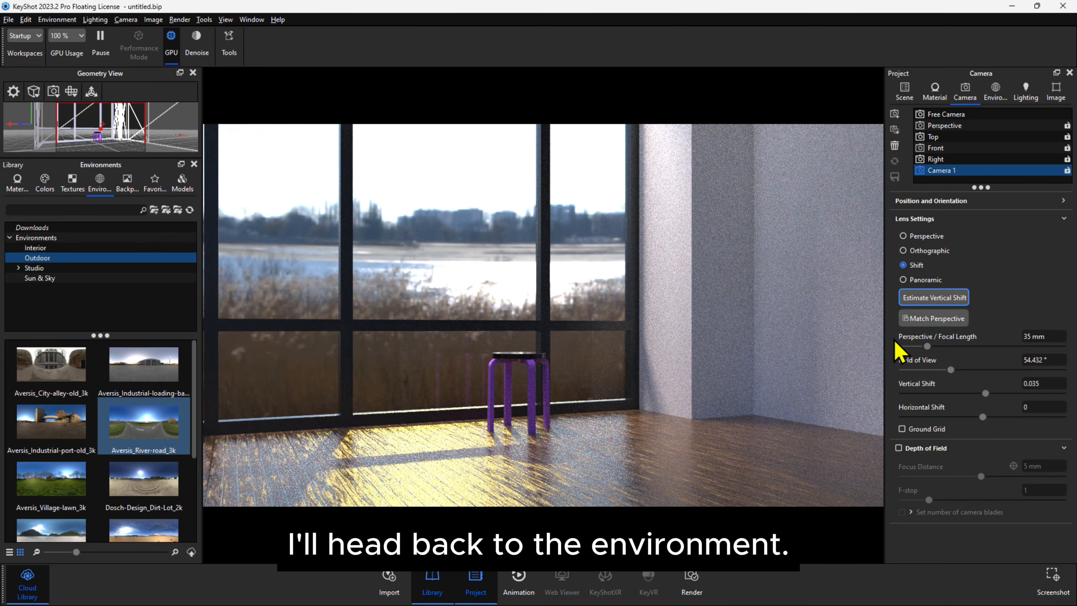
Rotate the environment to 36° and set its size to 8000 mm.
left_click(994, 91)
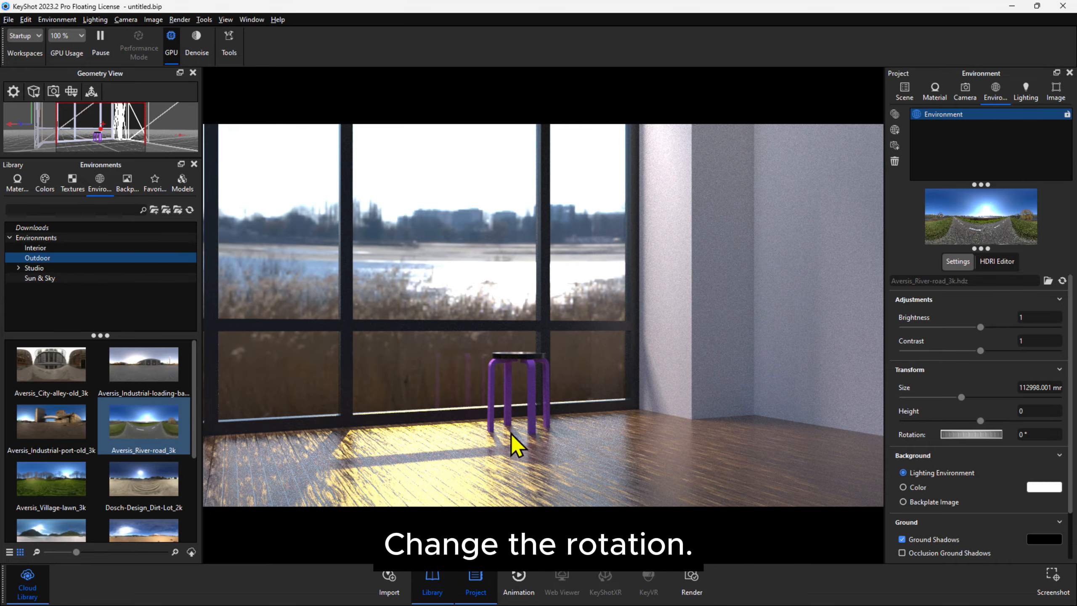
left_click_drag(975, 435, 1002, 437)
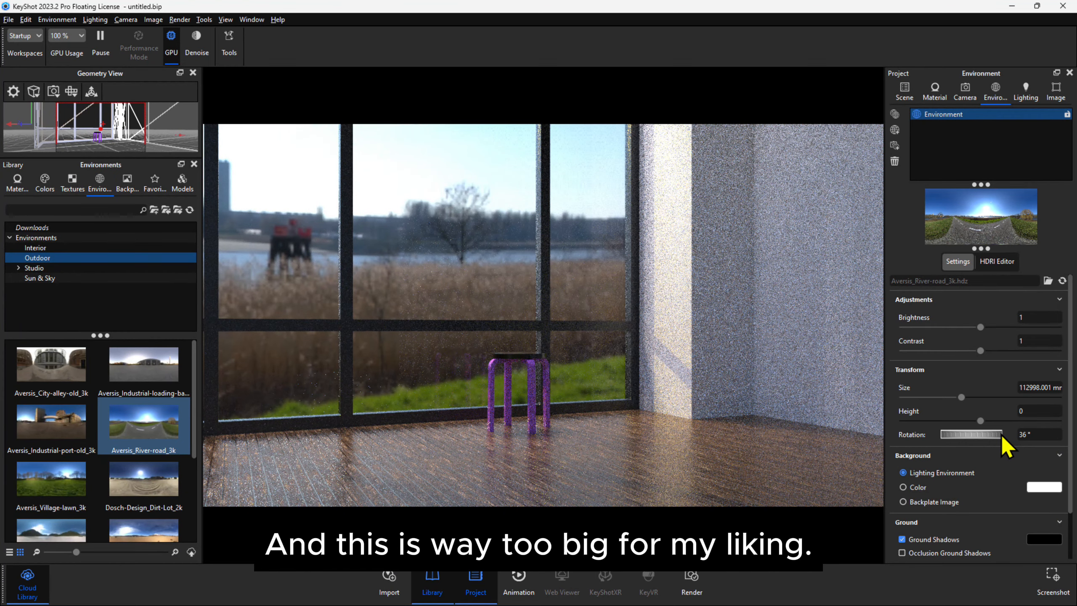
left_click(1028, 388)
triple_click(1028, 387)
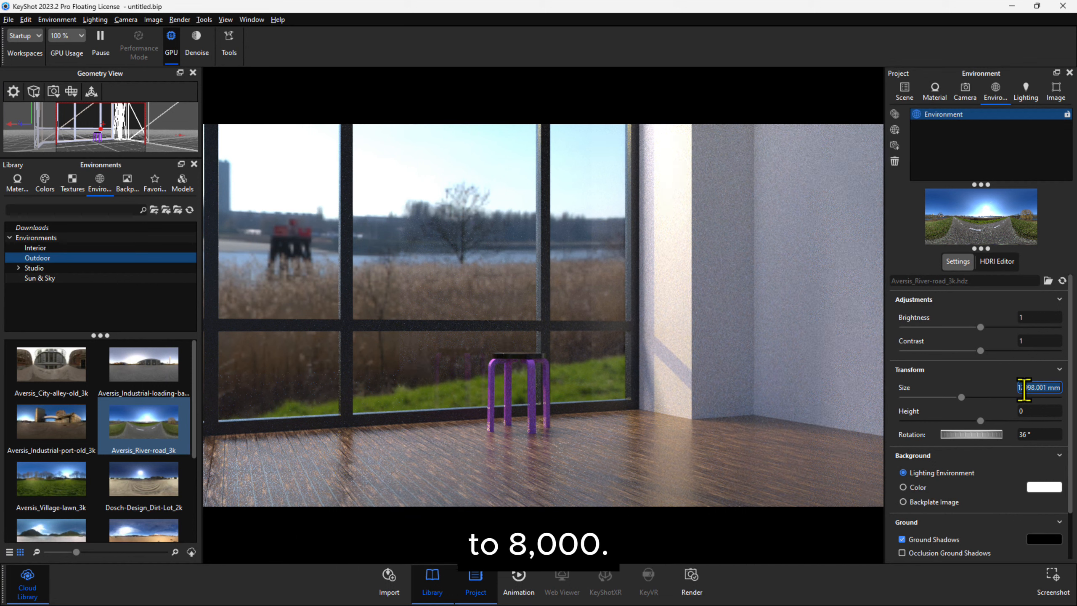
type("8000")
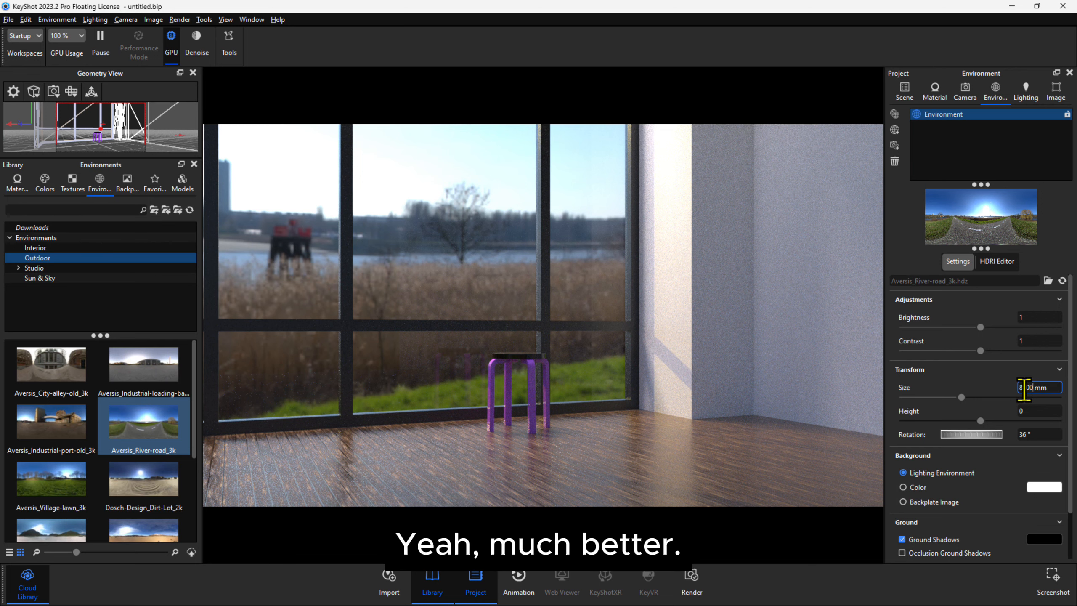
key("Return")
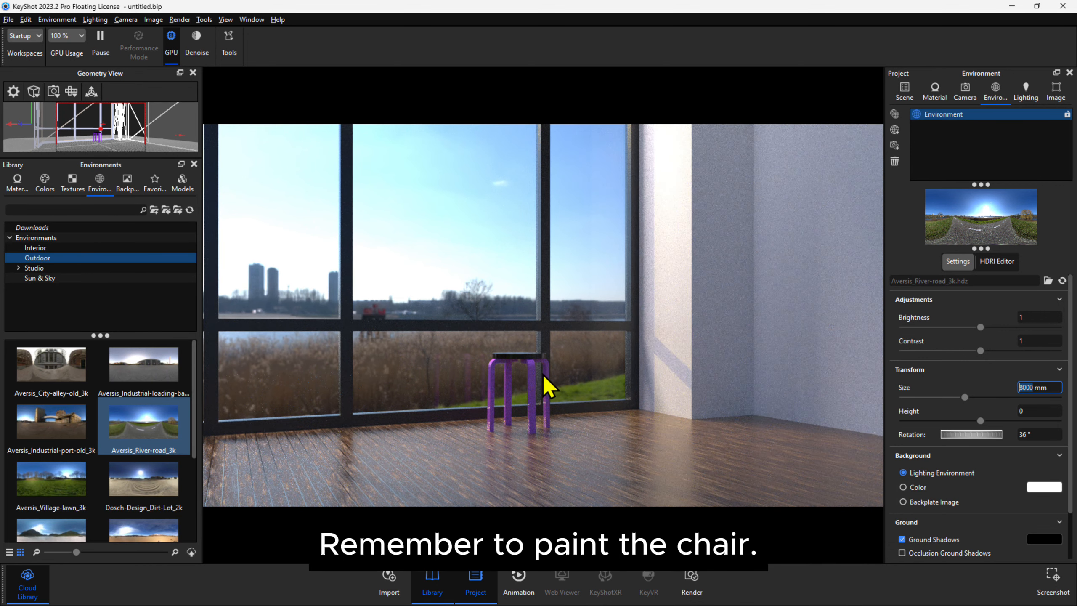
Try a Fine Grain wood material on the stool's seat and a Black Walnut wood material on its legs.
left_click(68, 183)
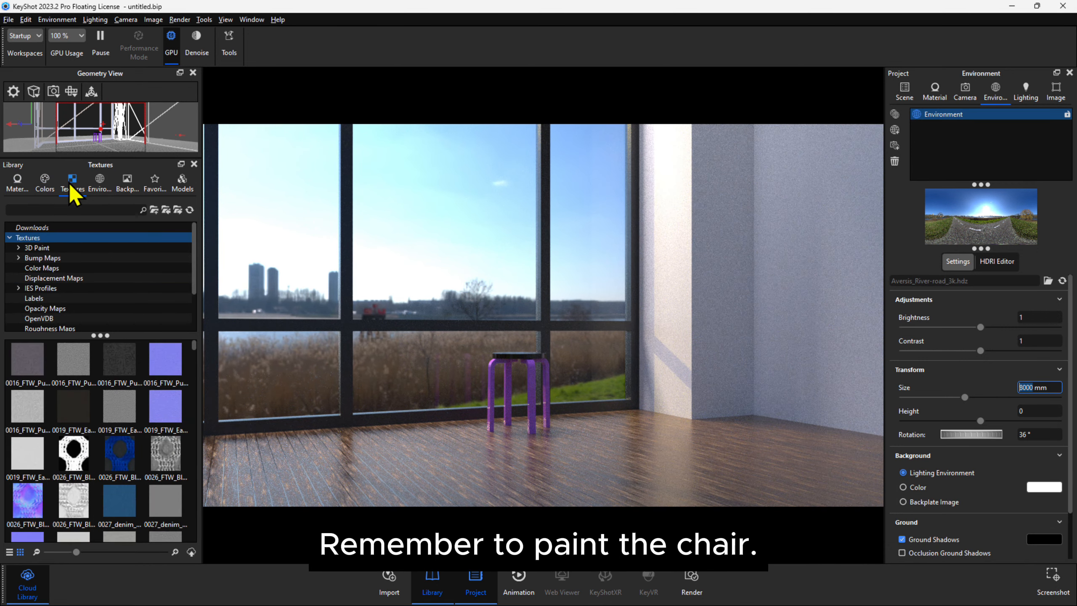
left_click(17, 184)
left_click(527, 363)
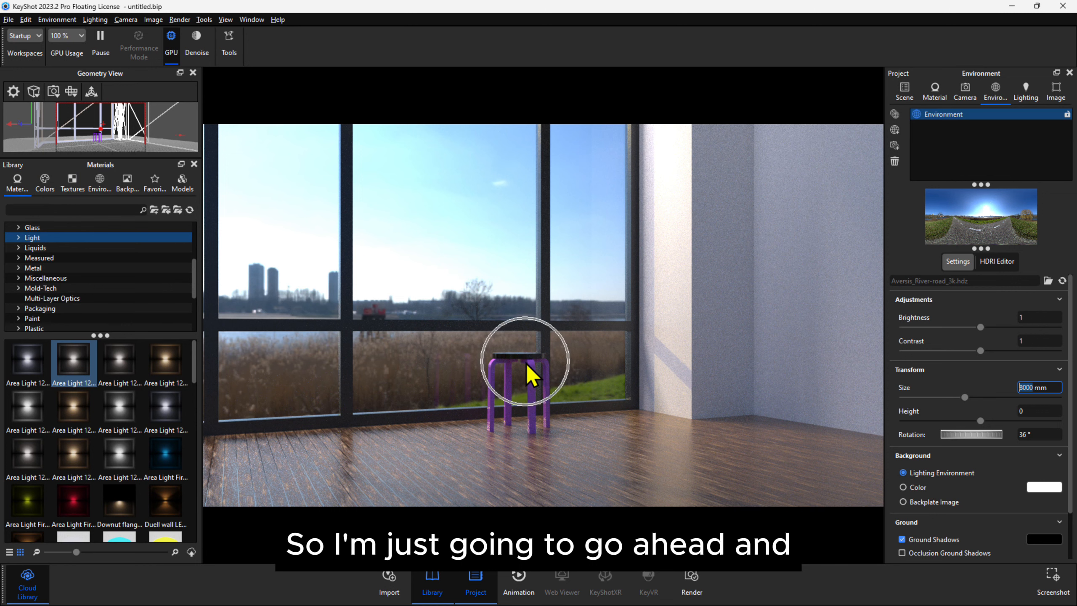
scroll(70, 317, "down", 3)
left_click(70, 318)
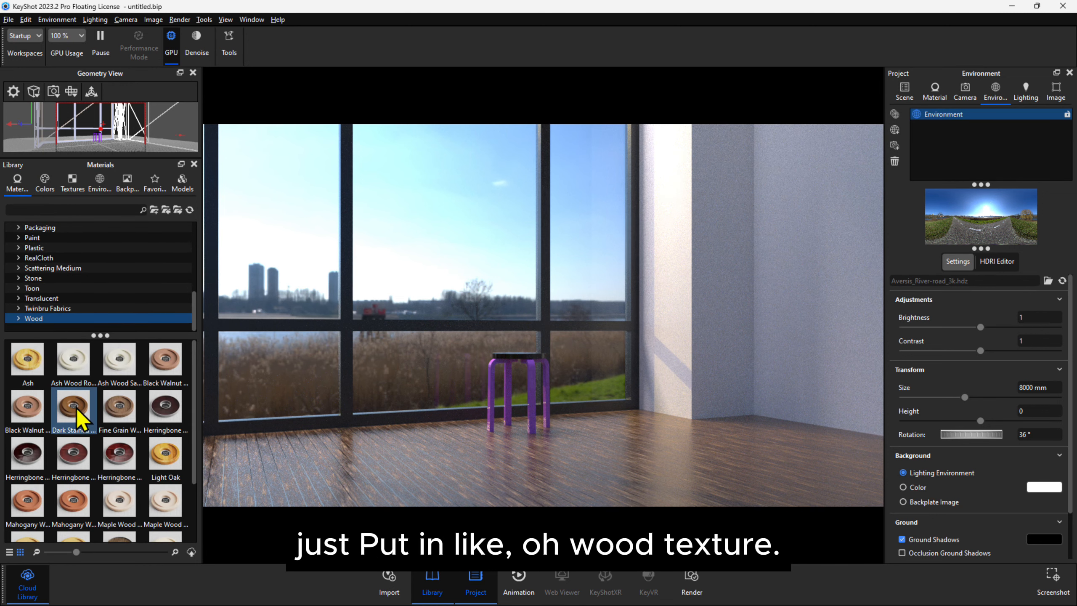
left_click_drag(111, 409, 520, 358)
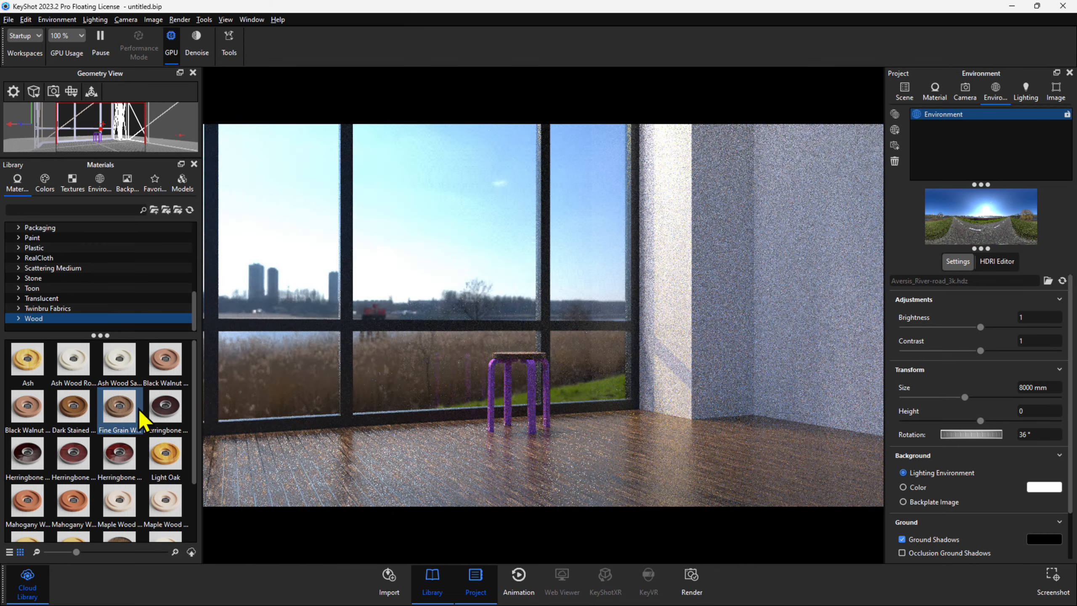
left_click_drag(164, 360, 532, 374)
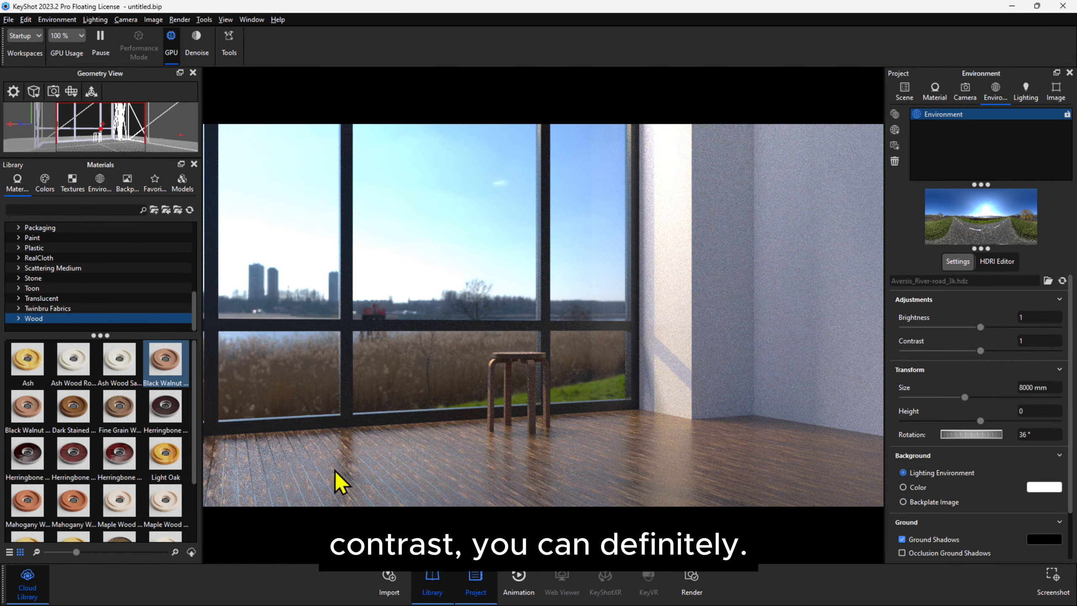
Apply the Light Oak wood material to the stool's legs and seat without linking the duplicate materials.
left_click_drag(168, 455, 533, 371)
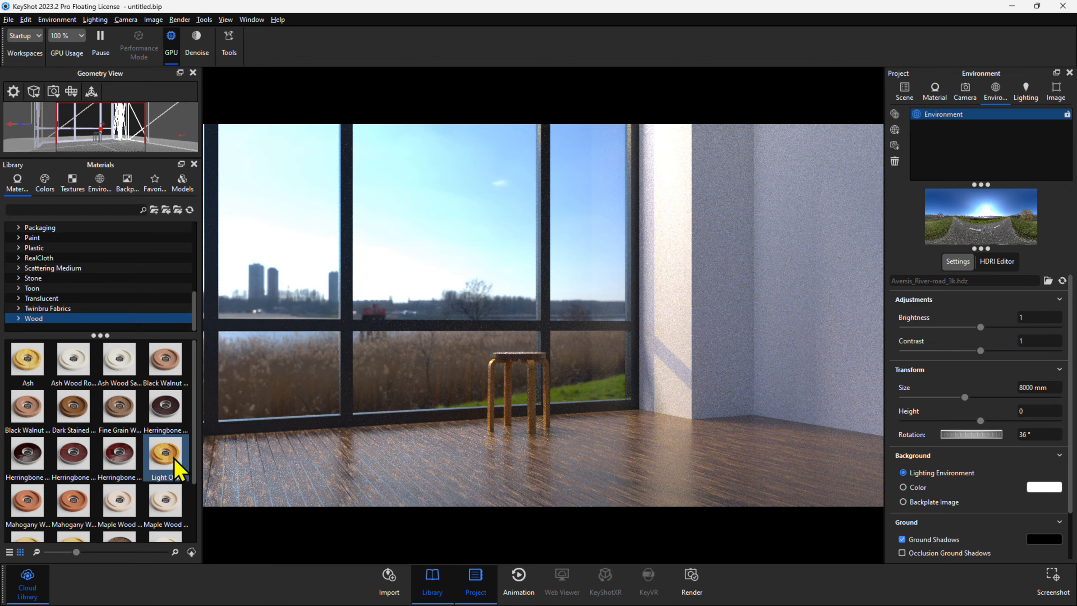
left_click_drag(173, 458, 528, 366)
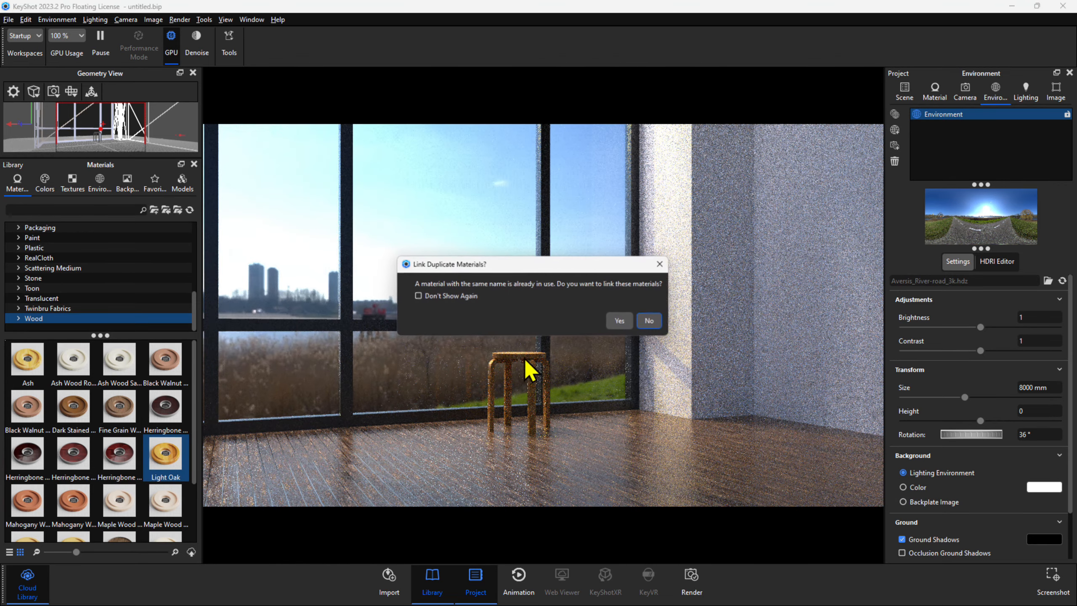
left_click(651, 320)
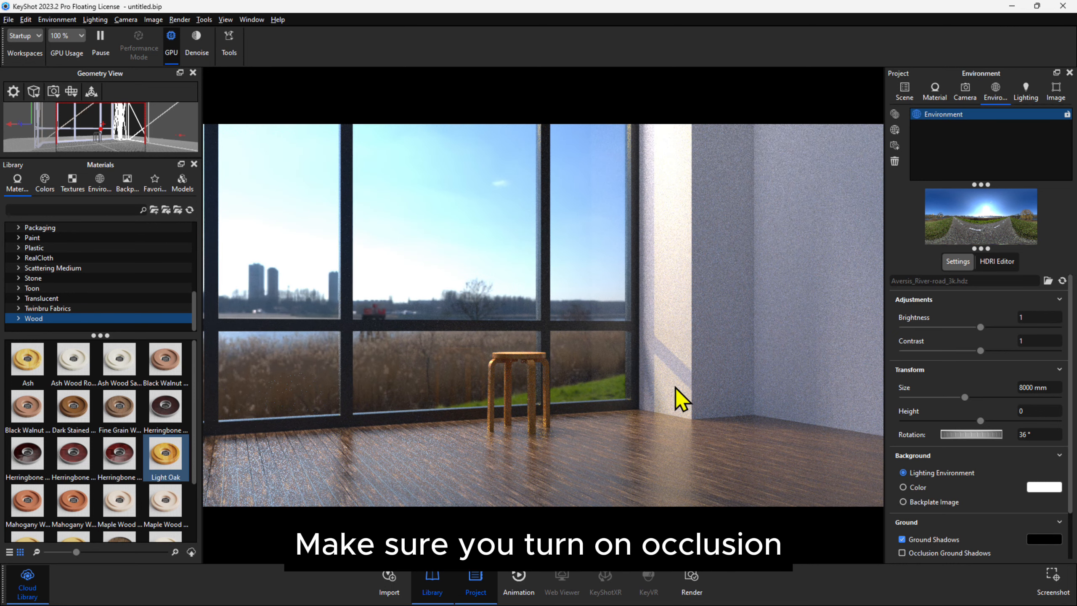
Turn on occlusion ground shadows for the environment.
scroll(962, 488, "down", 2)
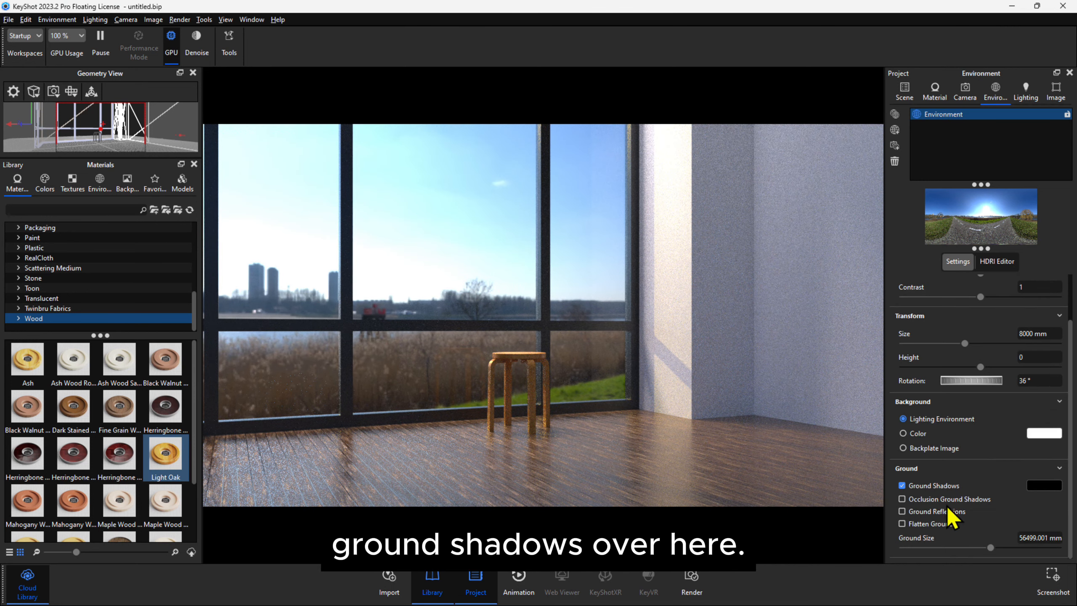
left_click(918, 501)
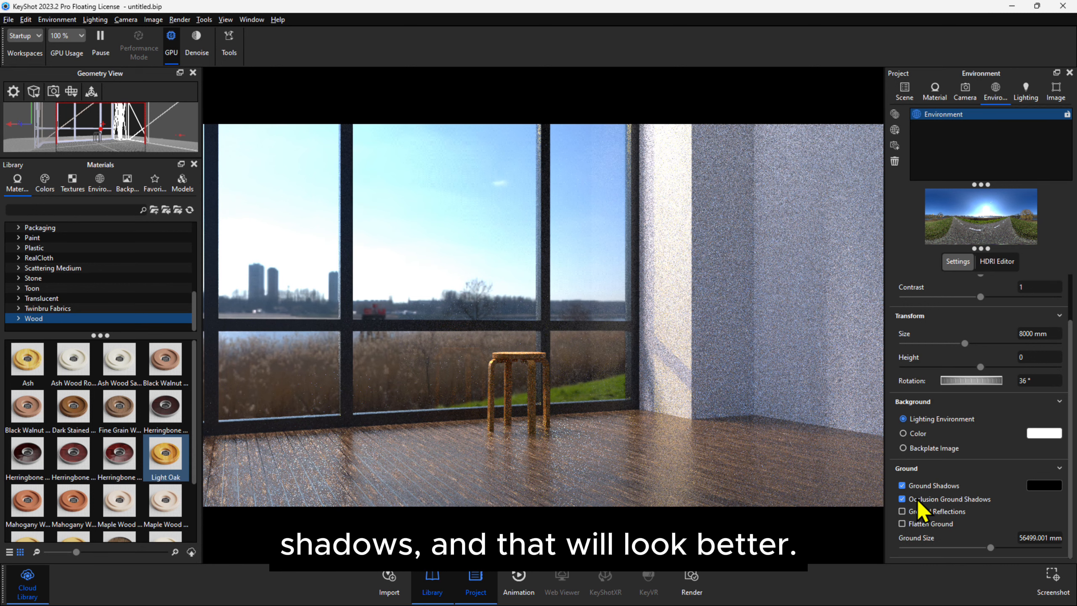
left_click(940, 485)
Switch the image style to Photographic and enable Denoise.
left_click(1024, 94)
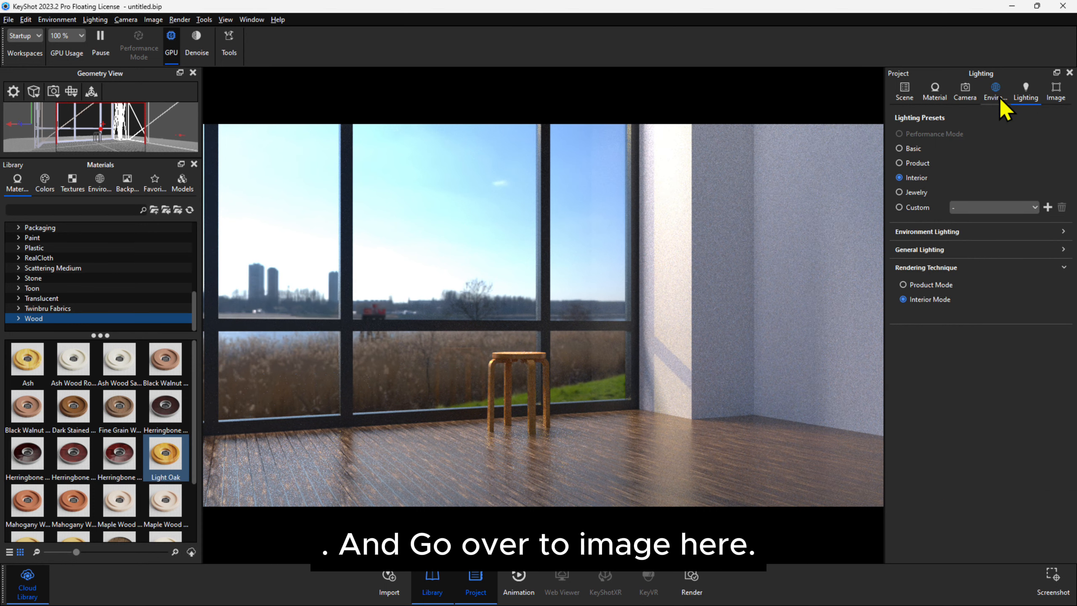
left_click(1053, 101)
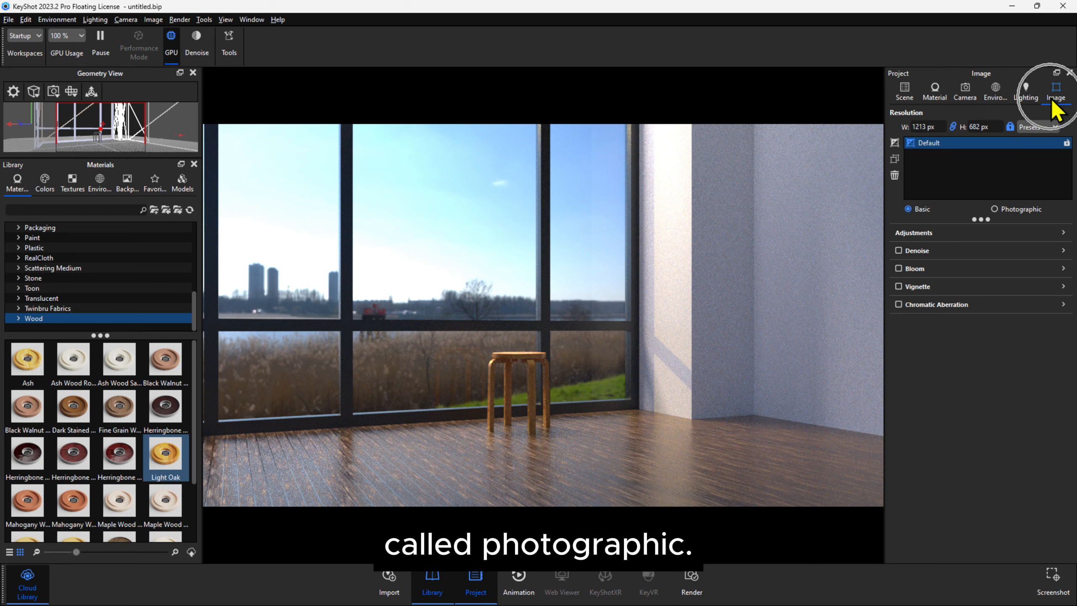
left_click(997, 209)
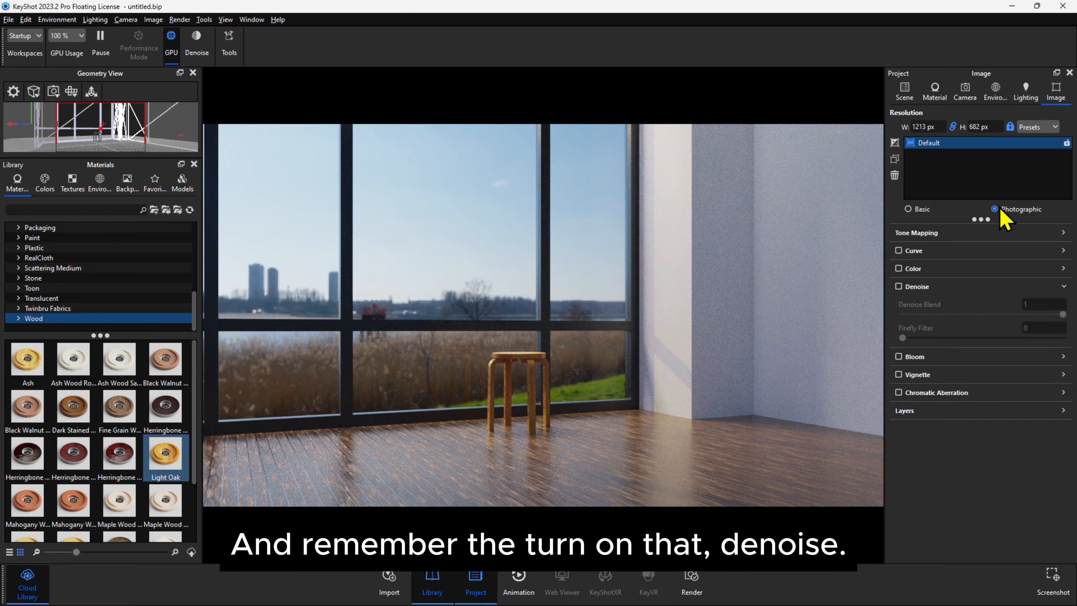
left_click(898, 287)
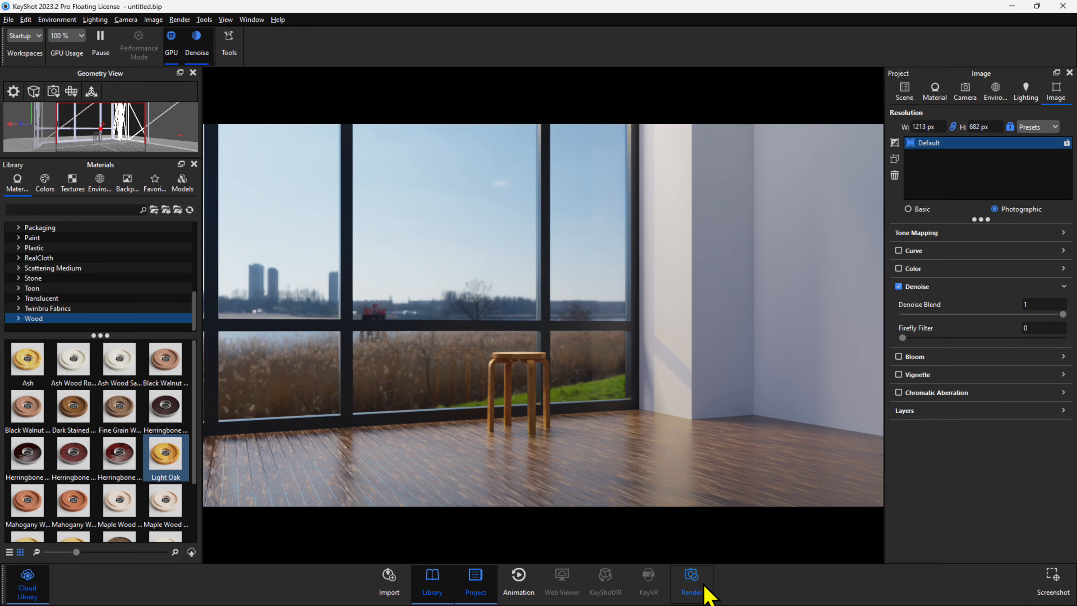
Switch rendering from GPU to CPU, leaving the render setup closed.
left_click(691, 581)
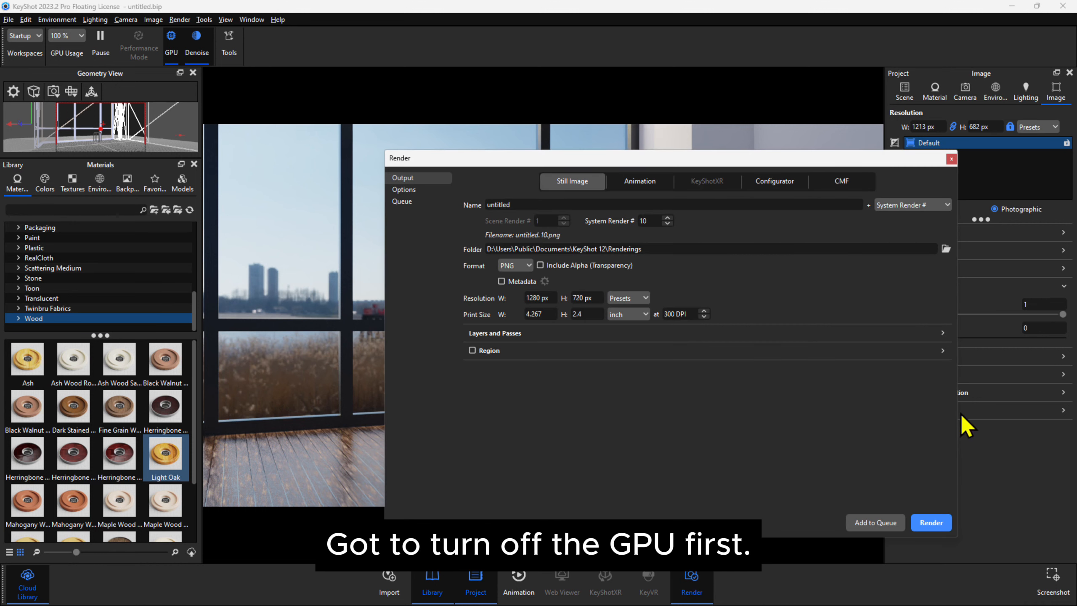
left_click(952, 159)
left_click(171, 44)
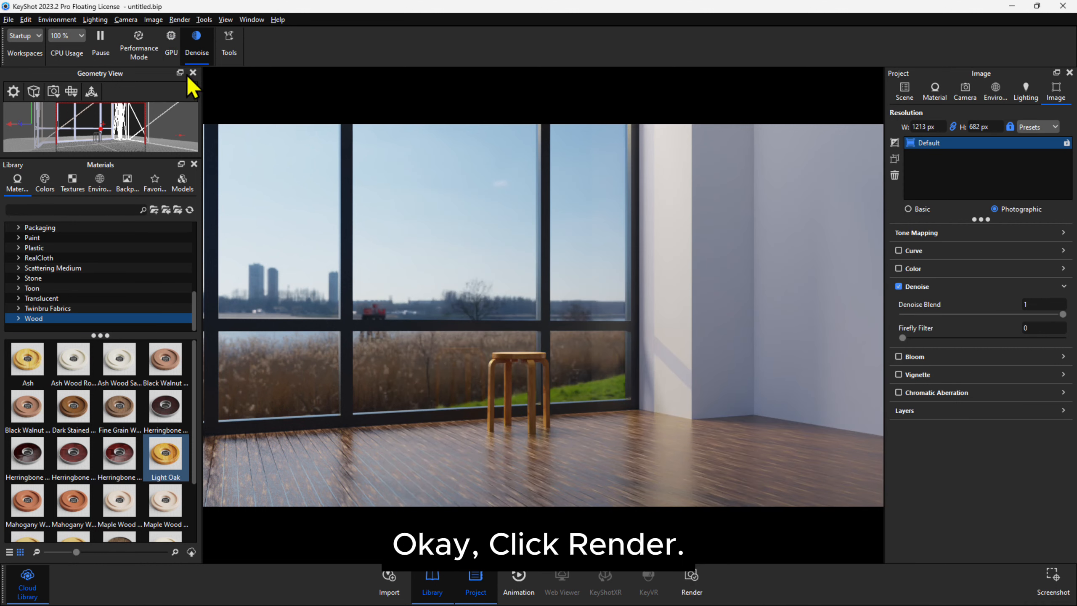
Open the render setup and choose Maximum Samples as the render quality.
left_click(701, 582)
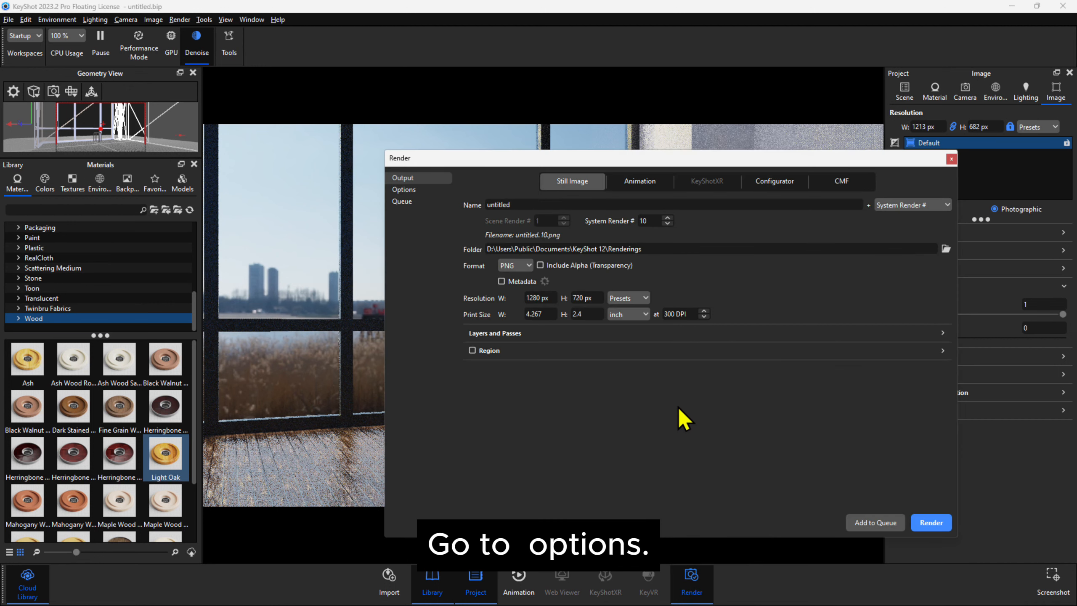
left_click(411, 191)
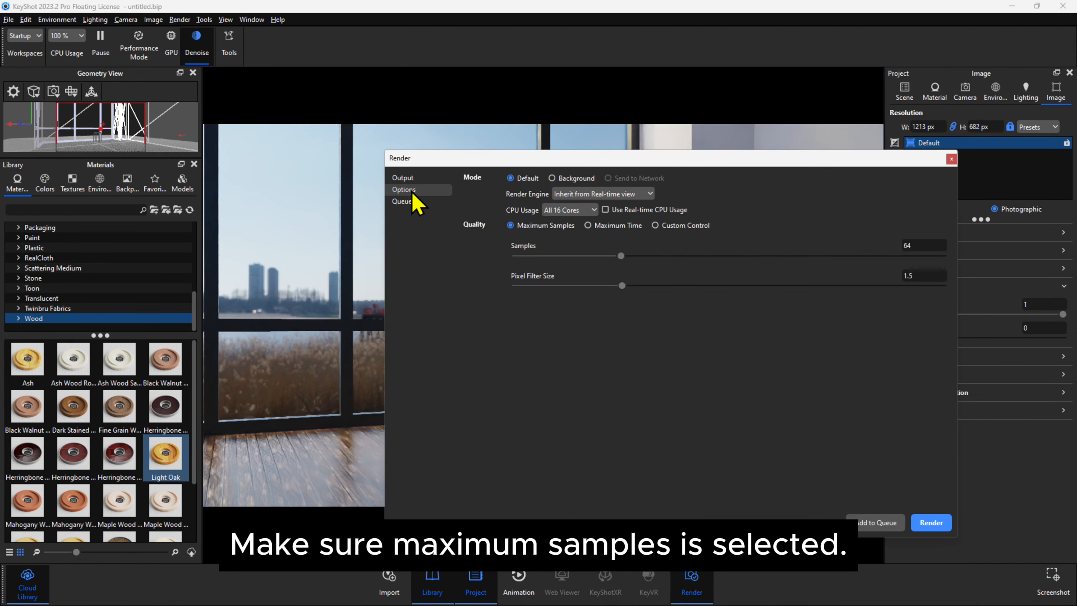
left_click(510, 225)
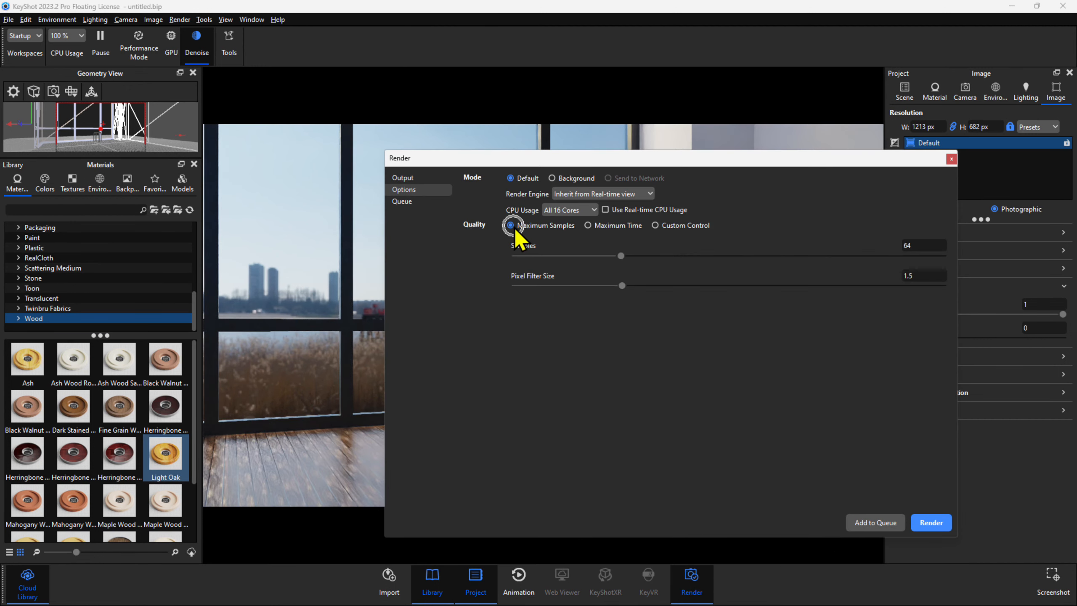
Name the still image output "Keyshot Render".
left_click(427, 182)
double_click(541, 207)
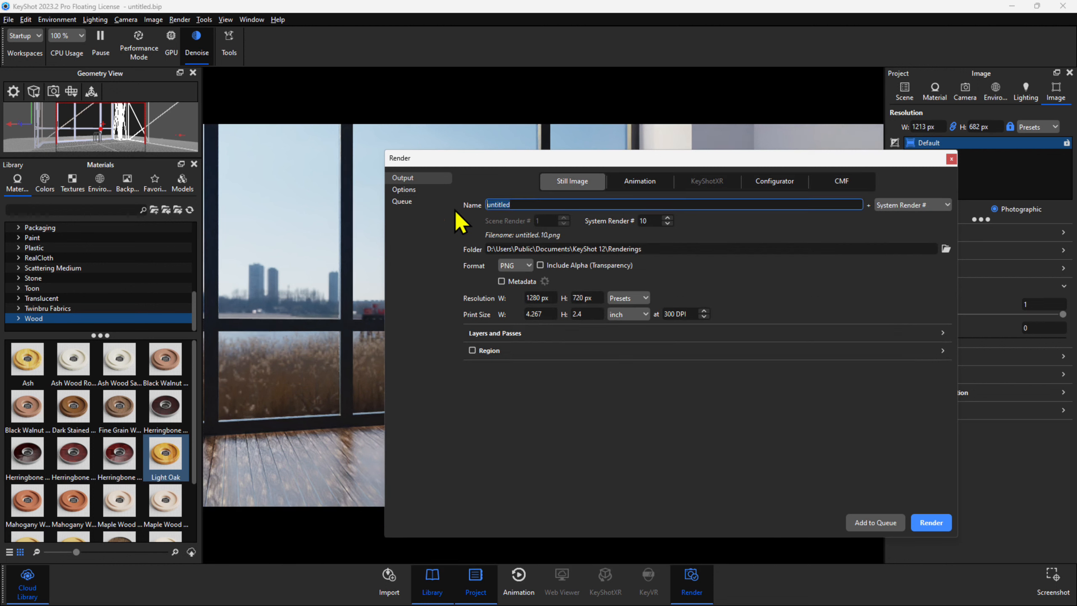
type("Keyshot Render")
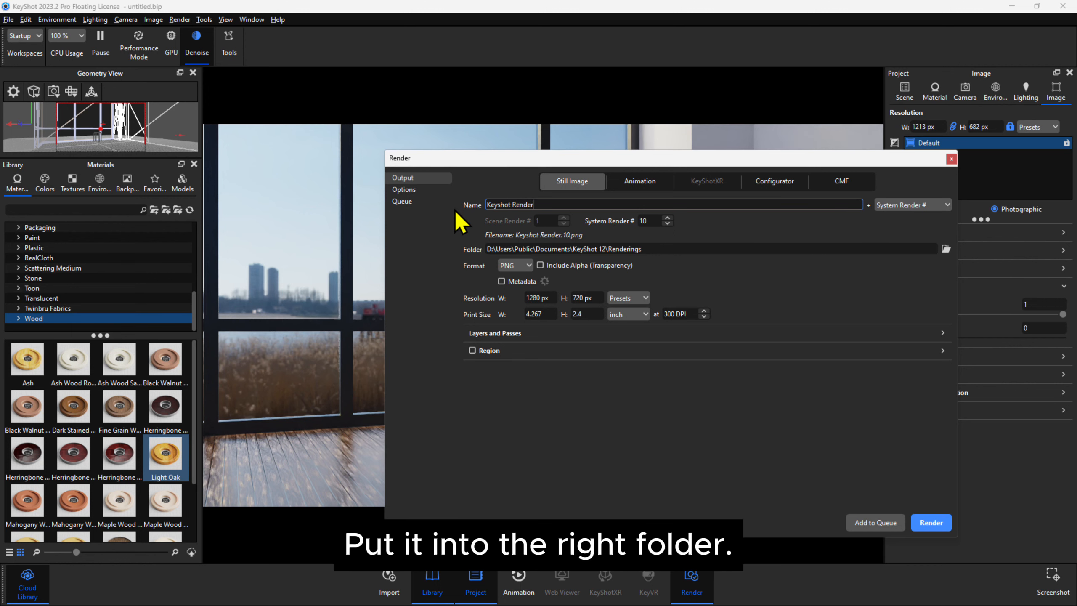
Set the render output folder to KeyShot Renders inside Downloads/DX4107.
left_click(946, 249)
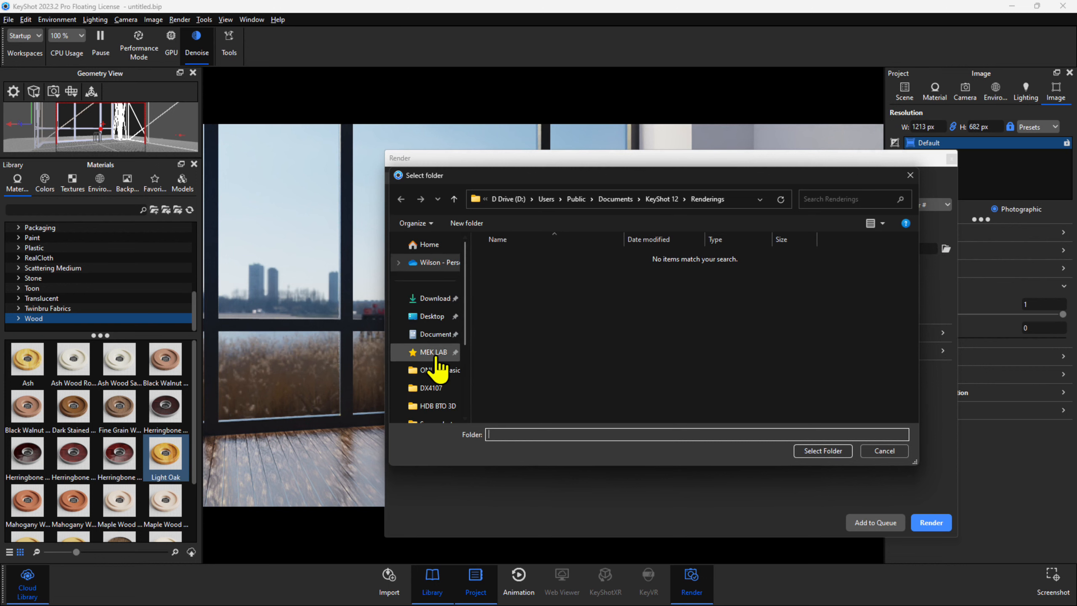
left_click(430, 298)
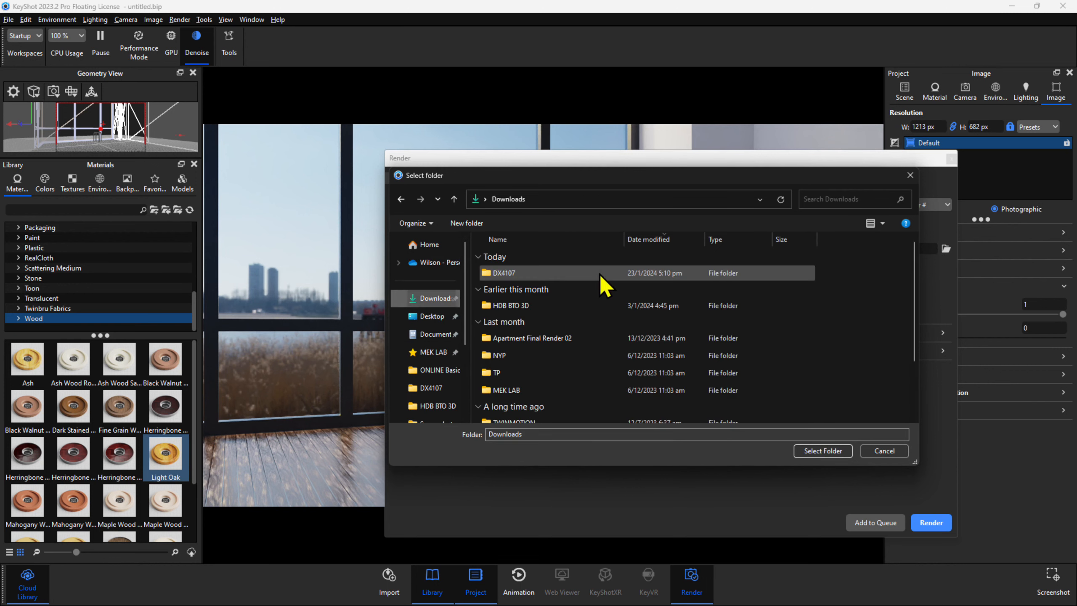
double_click(554, 273)
left_click(822, 450)
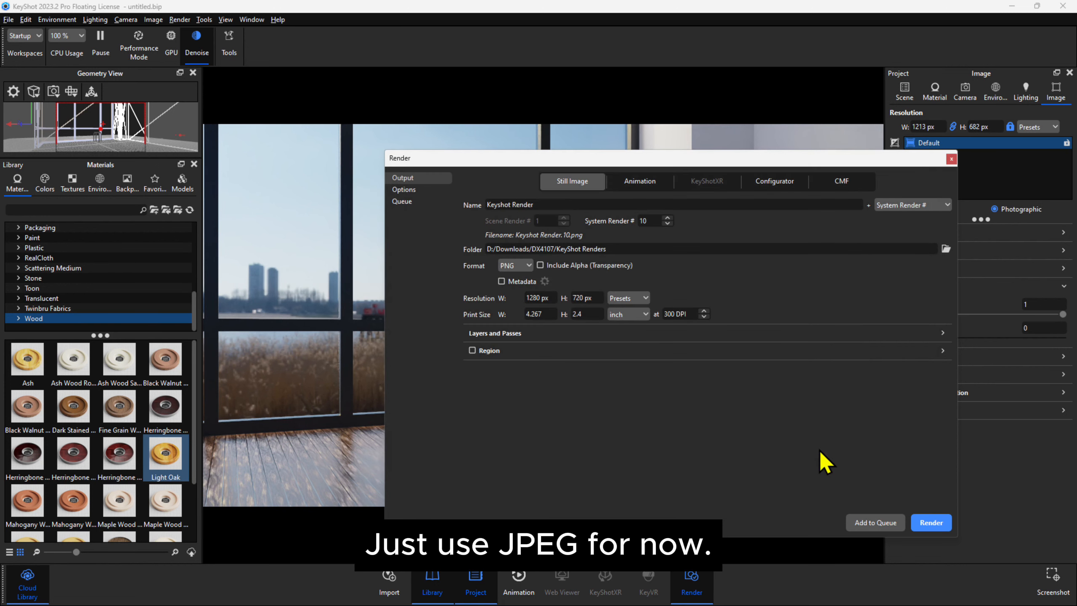
Set the output format to JPEG and start the still image render, moving its progress window fully into view.
left_click(515, 265)
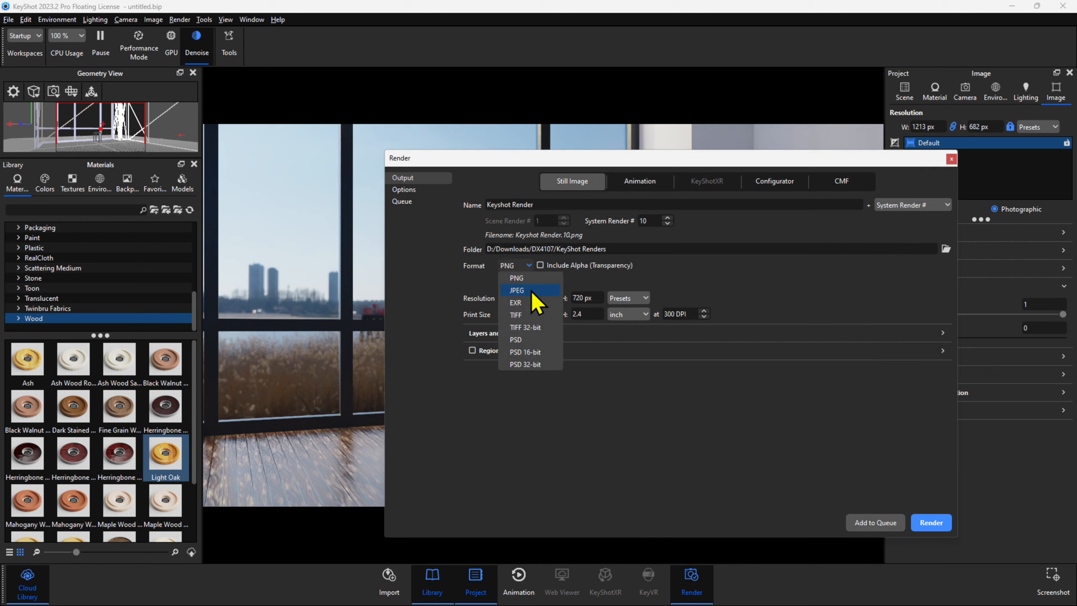
left_click(500, 289)
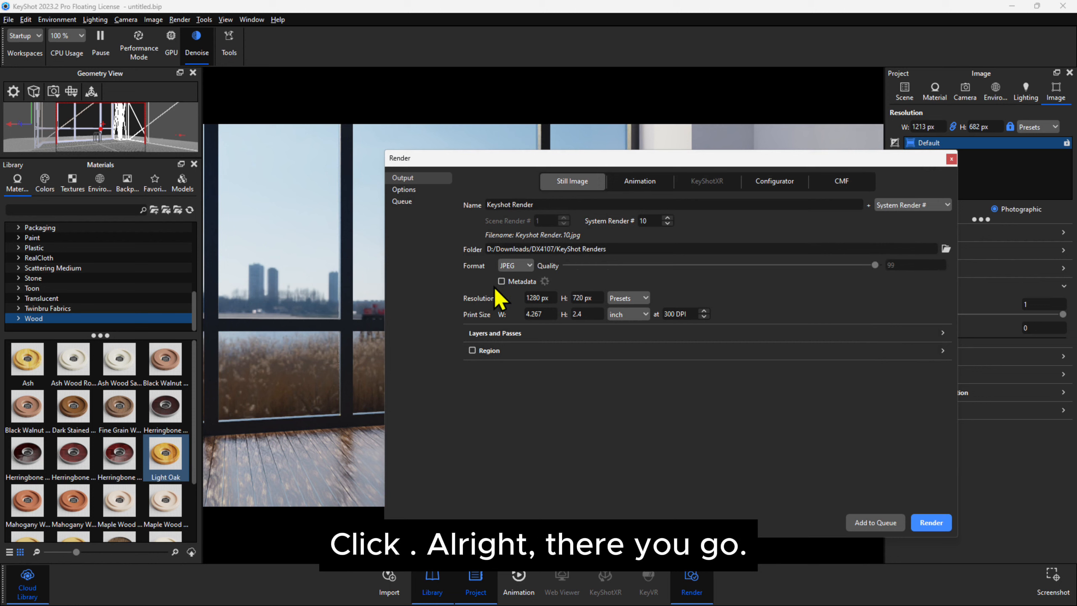
left_click(930, 524)
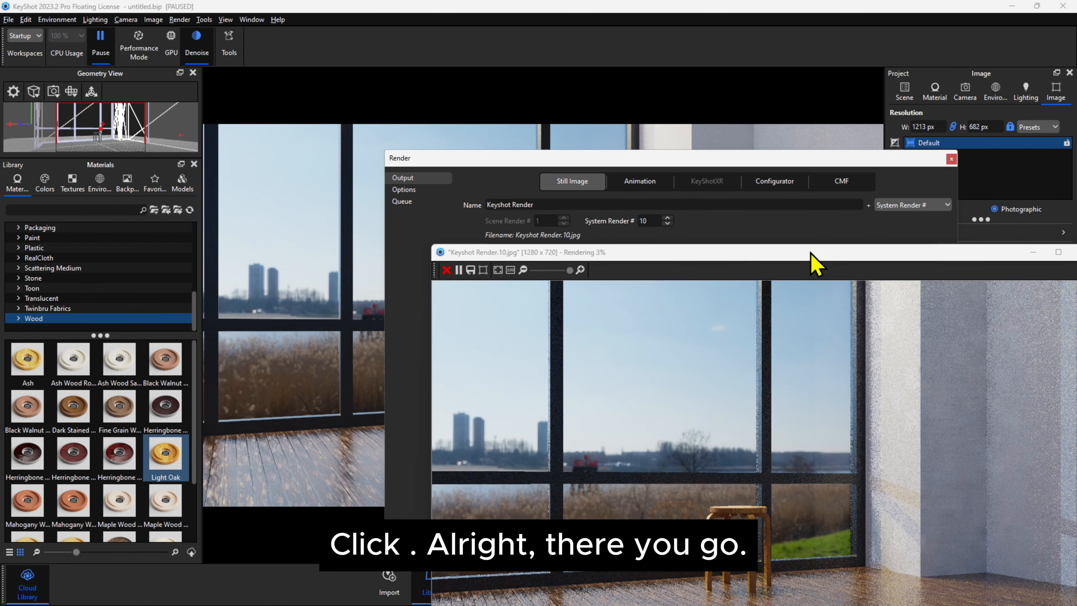
left_click_drag(810, 253, 633, 135)
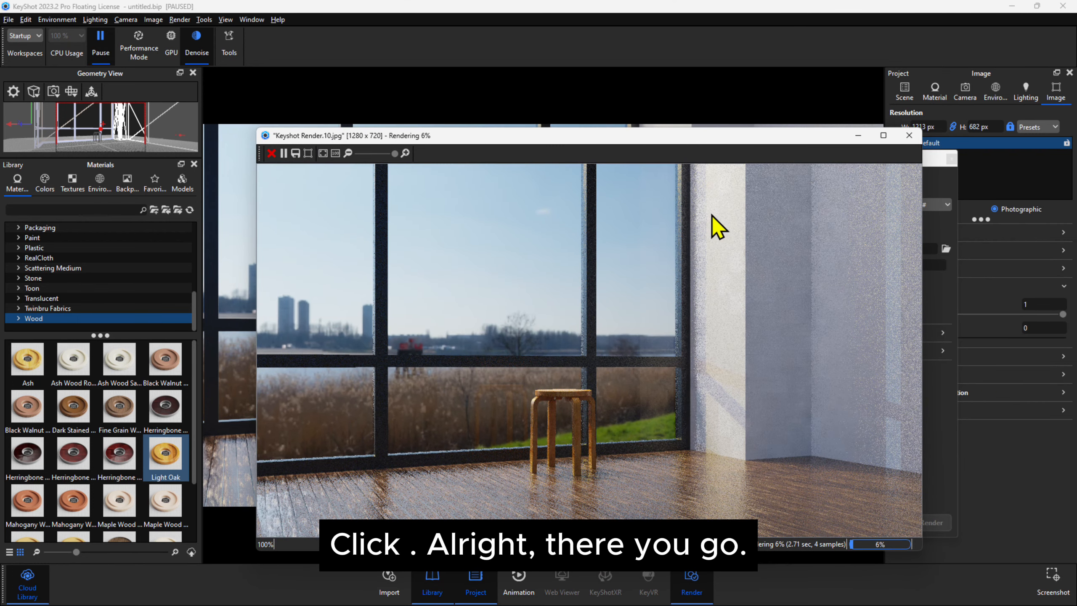